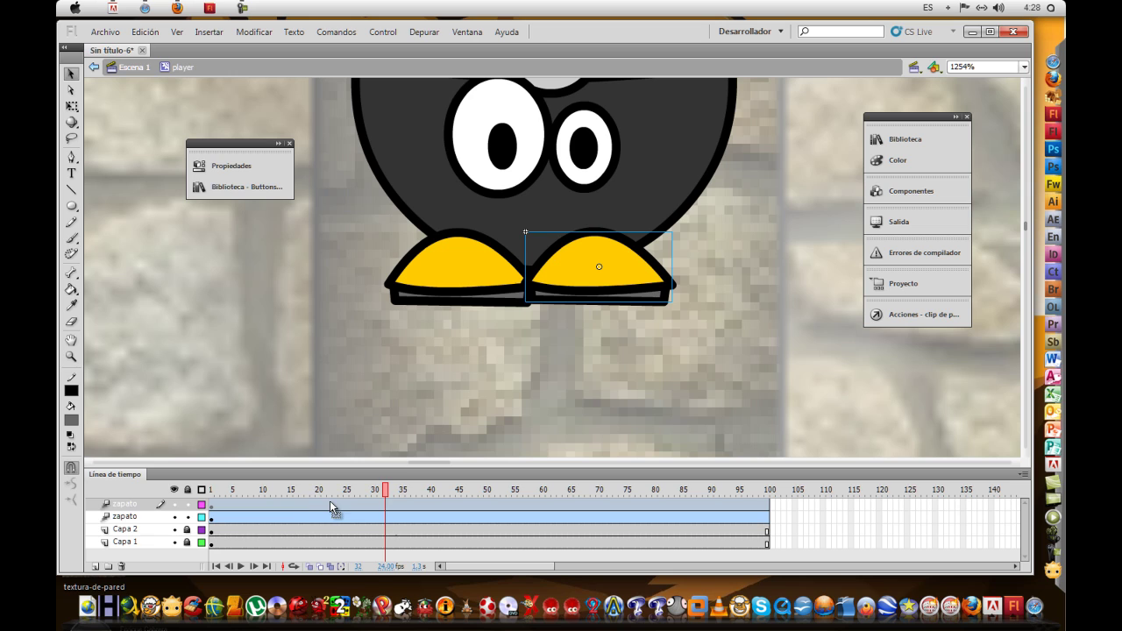
# - Animate the left shoe by raising it at frame 22 and lowering it back to the ground at frame 41
pyautogui.moveTo(463, 273); pyautogui.dragTo(463, 243)
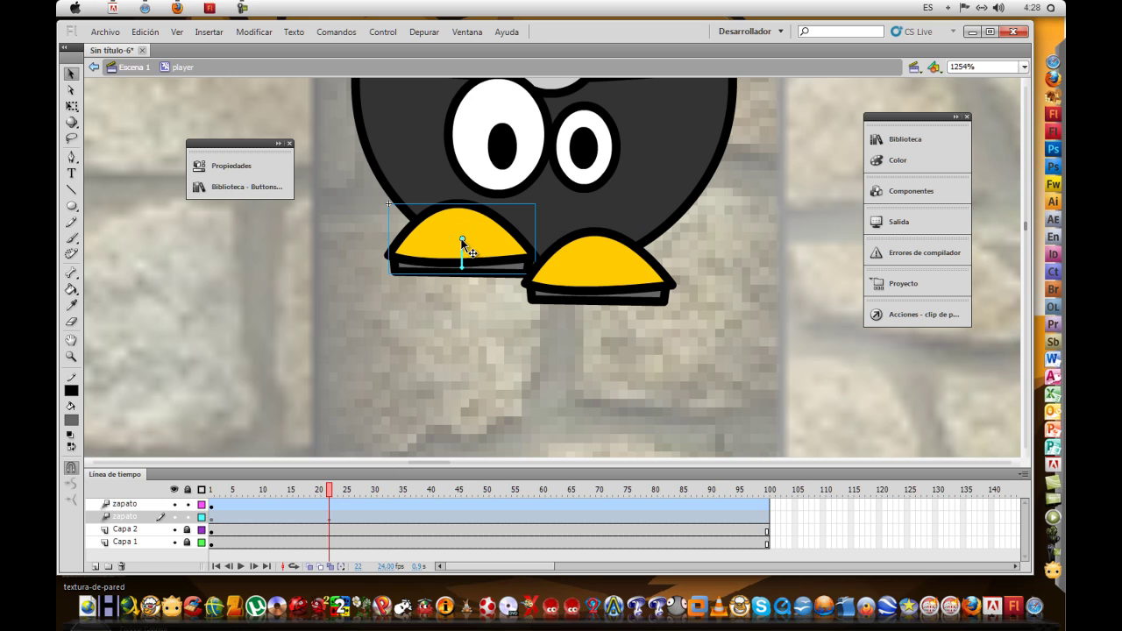
pyautogui.click(436, 521)
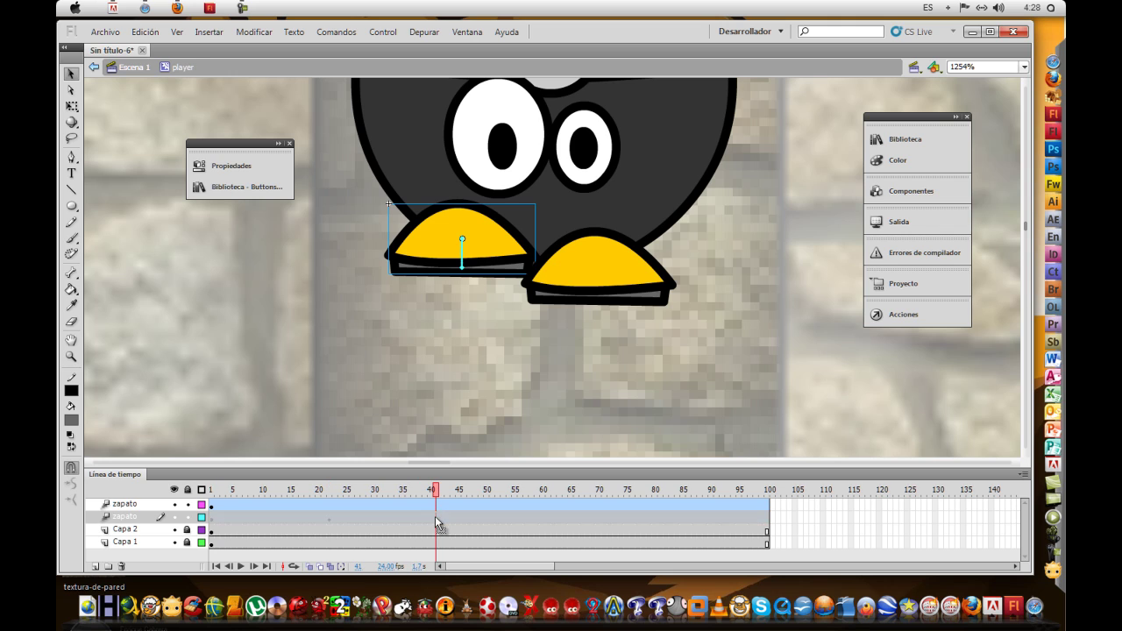
pyautogui.moveTo(440, 245); pyautogui.dragTo(441, 276)
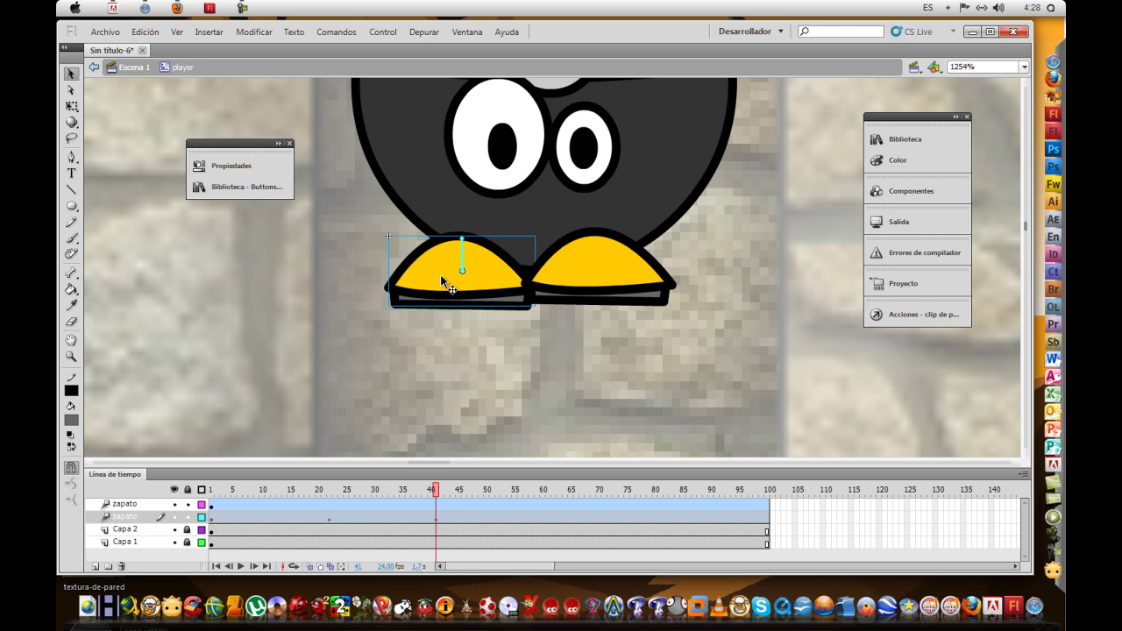
# - Animate the right shoe by raising it at frame 41 and placing it at ground level at frame 22
pyautogui.click(438, 506)
pyautogui.moveTo(562, 282); pyautogui.dragTo(570, 255)
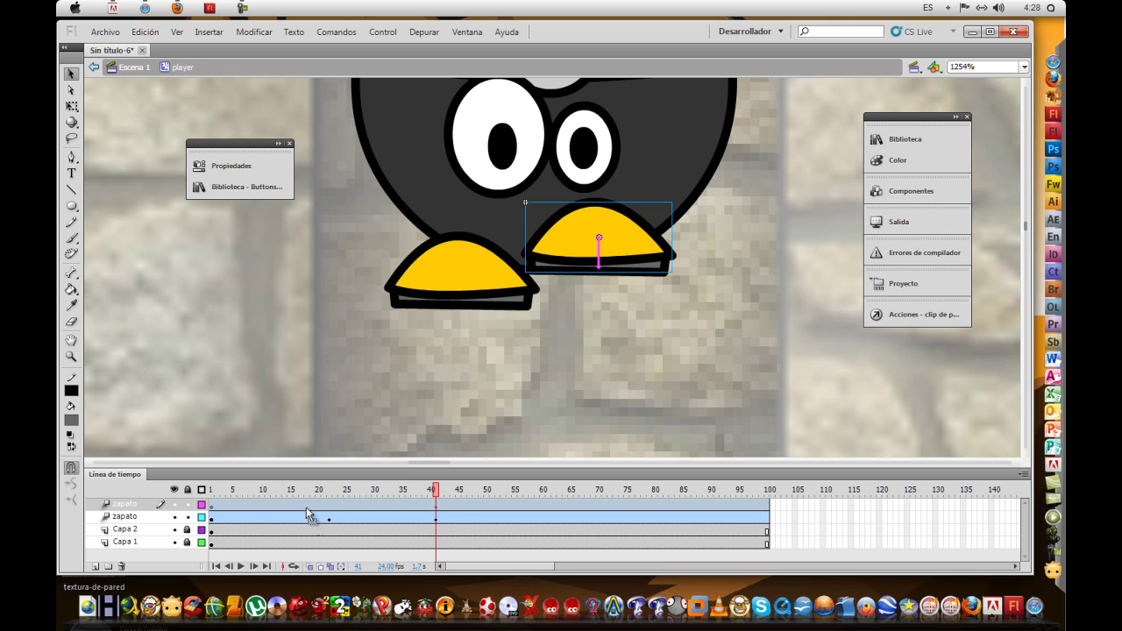
pyautogui.click(213, 506)
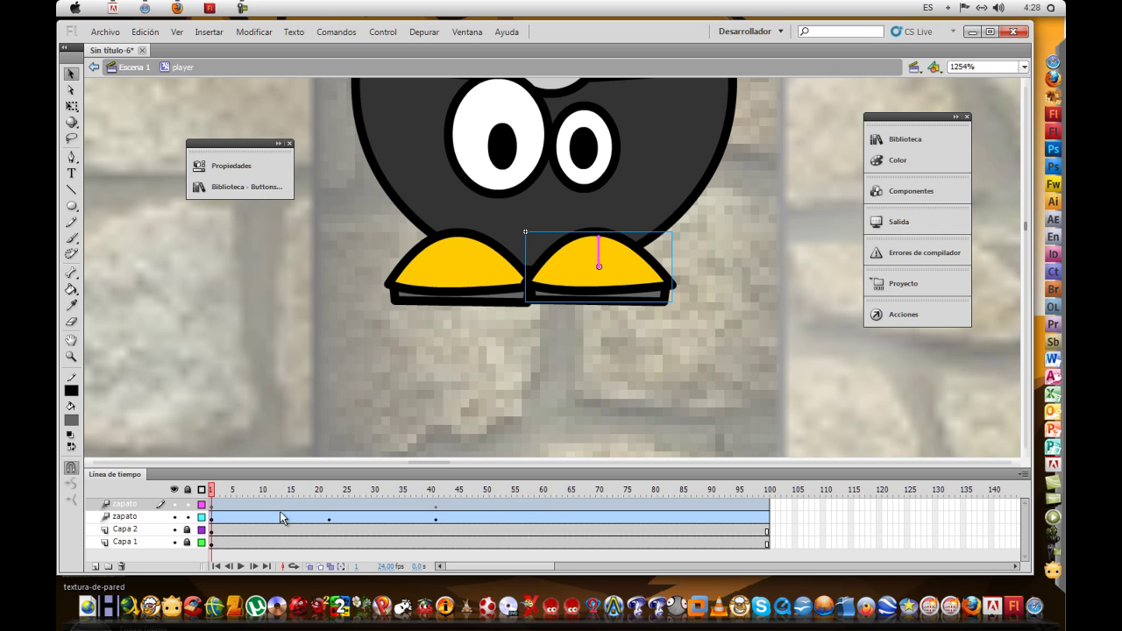
pyautogui.moveTo(576, 275)
pyautogui.mouseDown()
pyautogui.moveTo(571, 246)
pyautogui.moveTo(569, 295)
pyautogui.mouseUp()
pyautogui.click(331, 512)
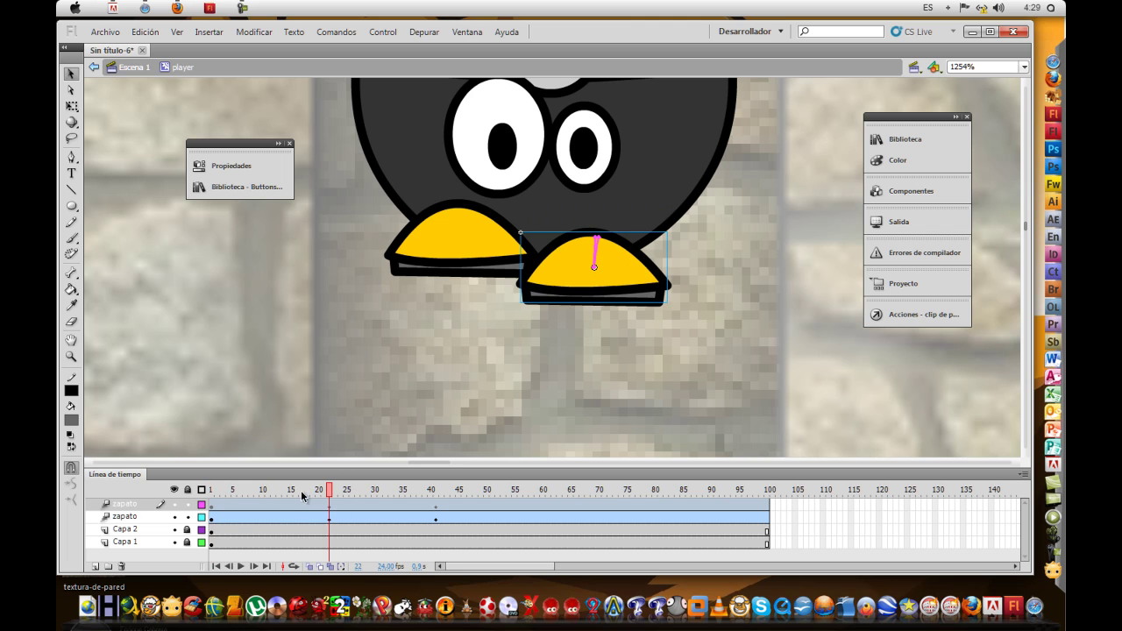
pyautogui.moveTo(334, 495); pyautogui.dragTo(446, 526)
# - Remove all frames after frame 41 on all four layers of the player clip
pyautogui.click(446, 517)
pyautogui.moveTo(785, 512); pyautogui.dragTo(443, 555)
pyautogui.rightClick(444, 517)
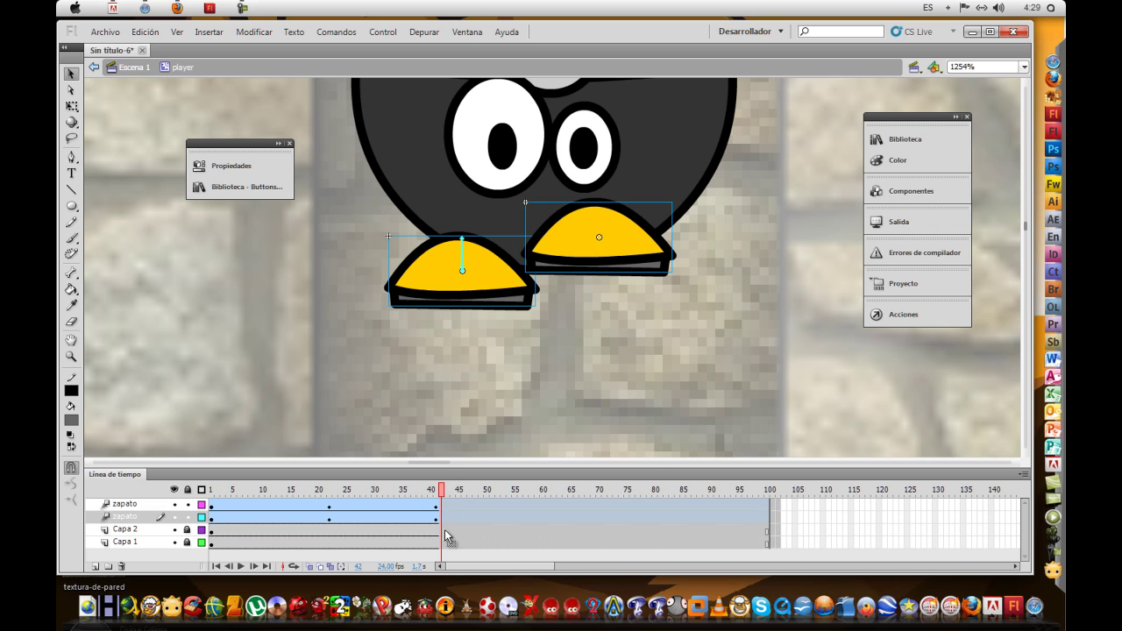
pyautogui.click(465, 208)
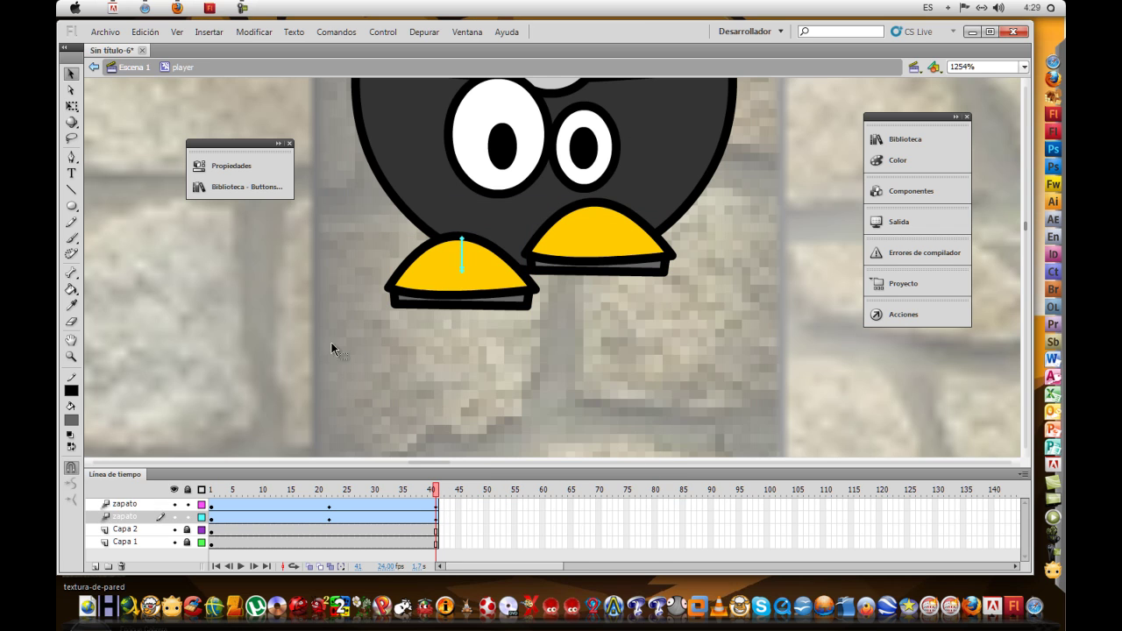
# - Return to Escena 1 and test the movie to check the player's shoe animation
pyautogui.doubleClick(494, 409)
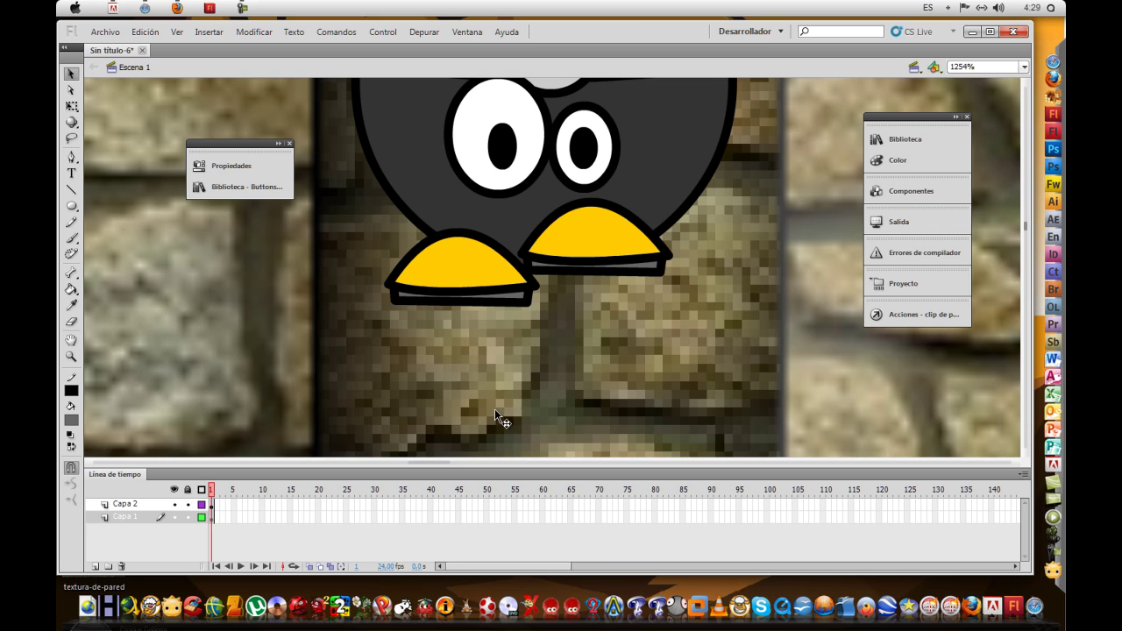
pyautogui.doubleClick(497, 387)
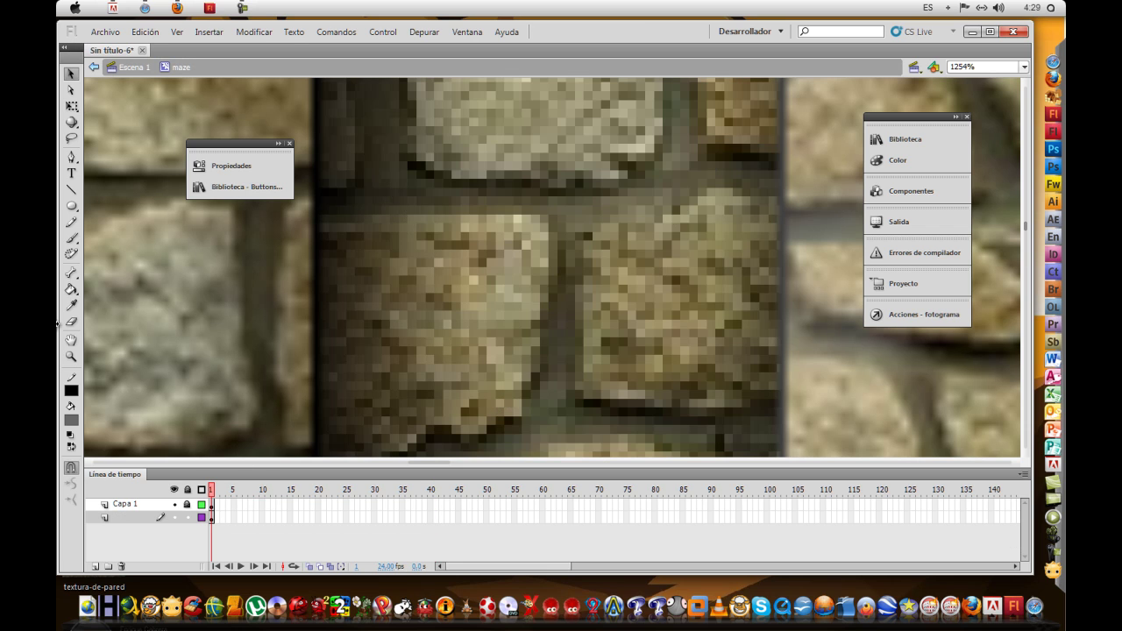
pyautogui.click(71, 357)
pyautogui.click(71, 483)
pyautogui.click(501, 209)
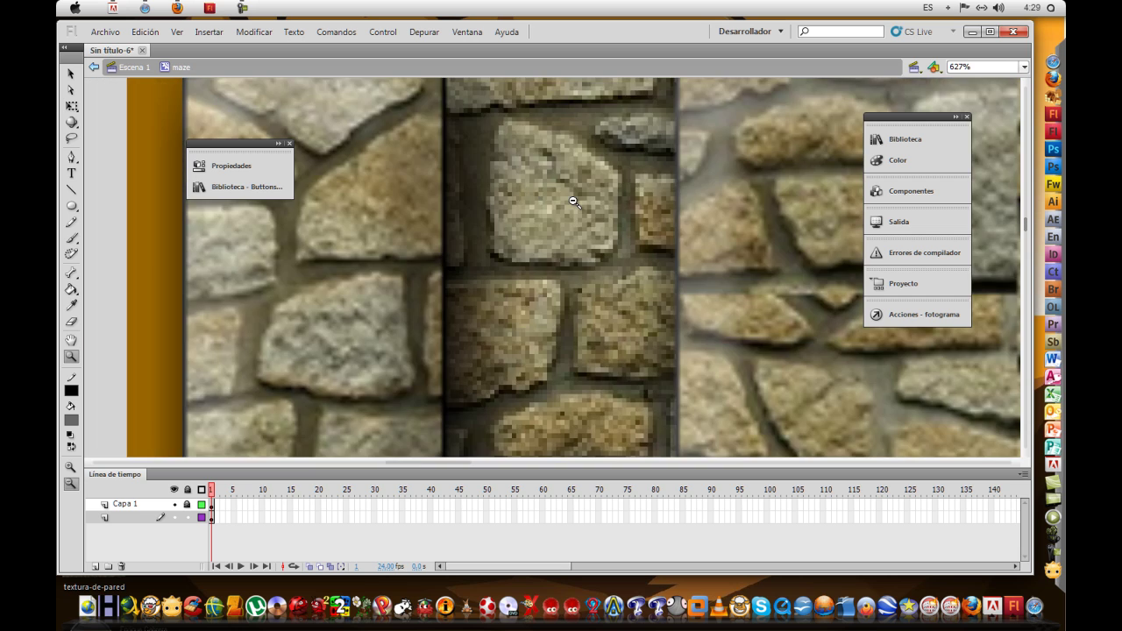
pyautogui.click(574, 202)
pyautogui.click(574, 203)
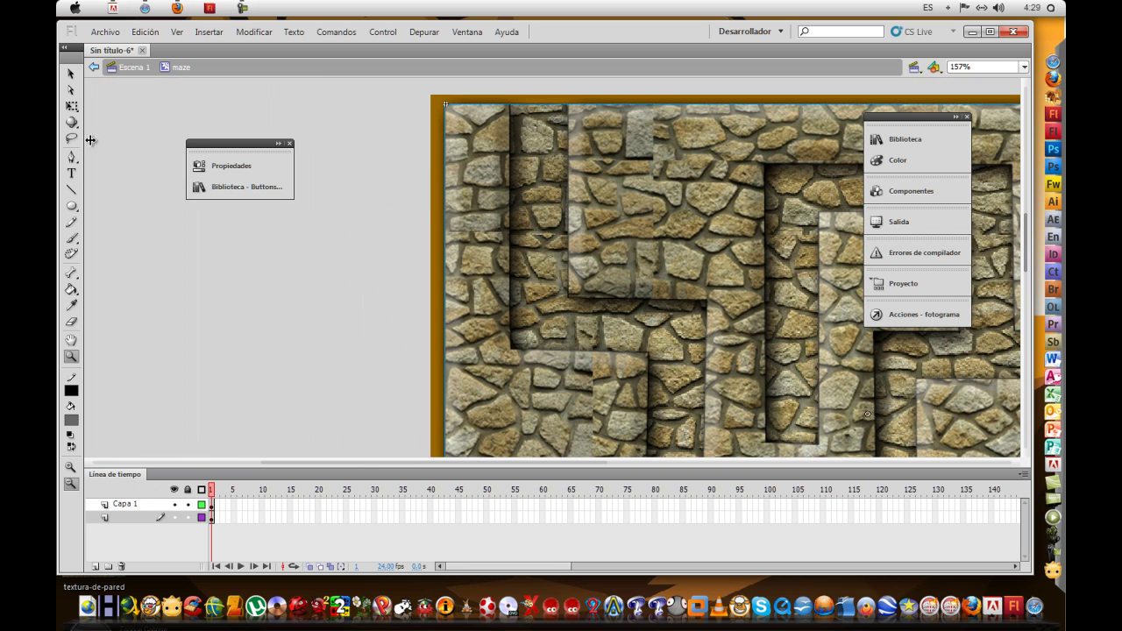
pyautogui.click(74, 75)
pyautogui.doubleClick(317, 232)
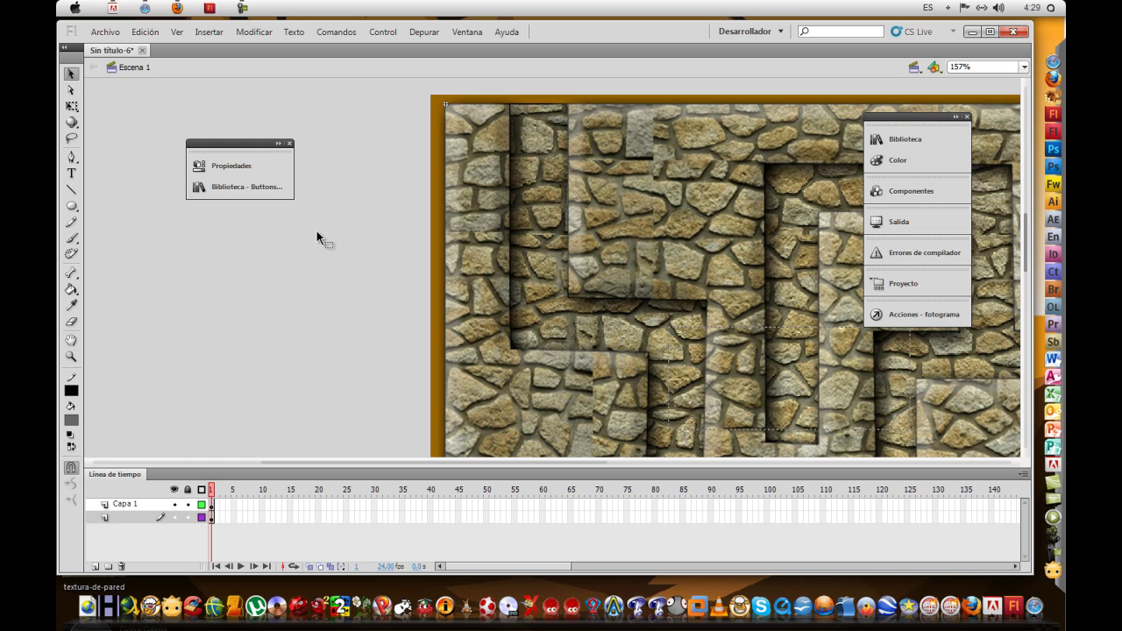
pyautogui.hotkey('ctrl', 'Return')
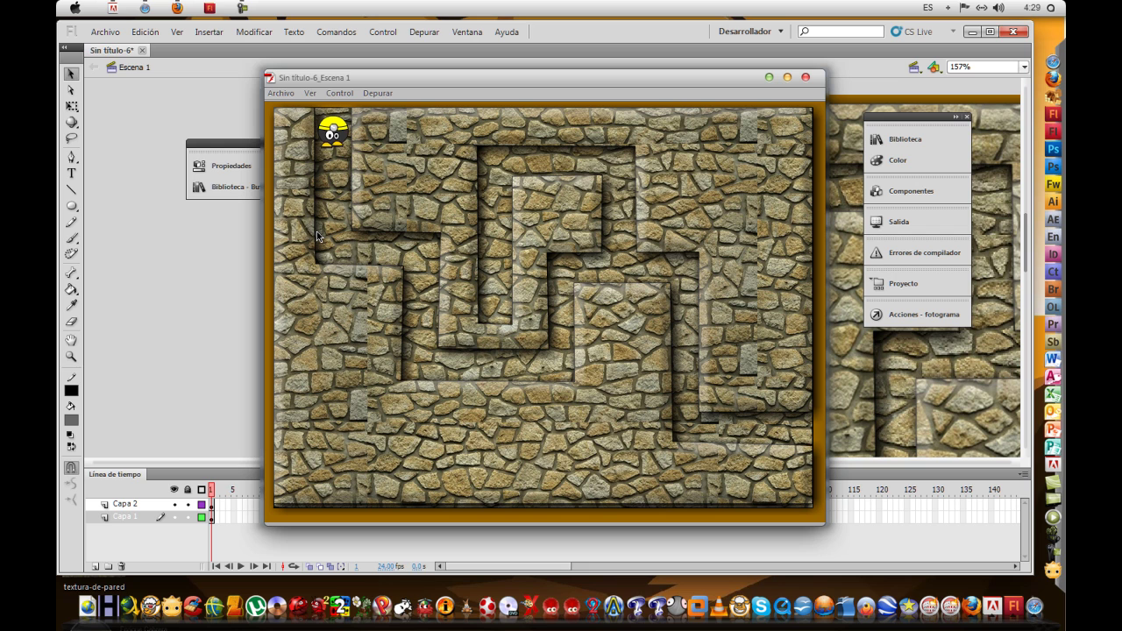
pyautogui.click(806, 77)
# - Add a Bisel filter to the player clip with X and Y blur set to 24 px
pyautogui.click(536, 148)
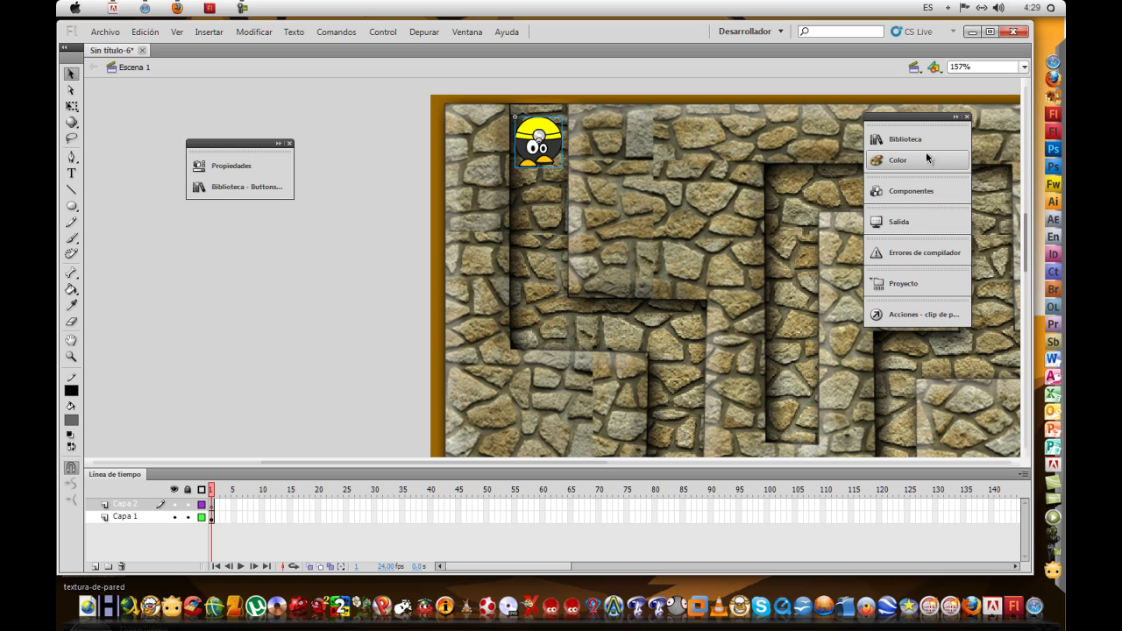
pyautogui.click(224, 166)
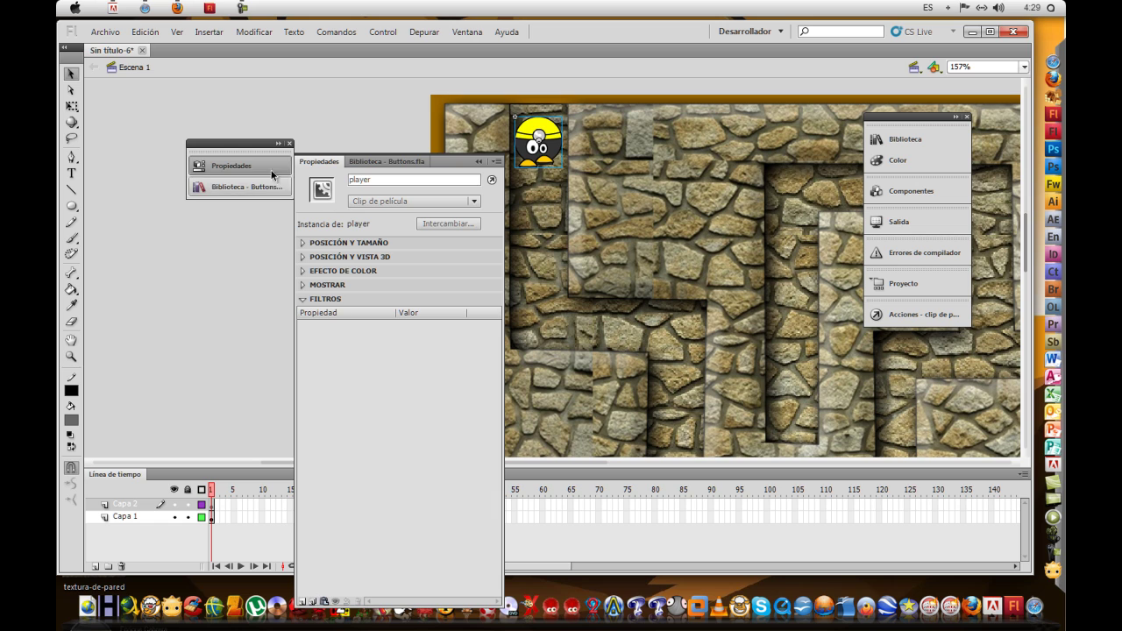
pyautogui.moveTo(263, 146); pyautogui.dragTo(905, 83)
pyautogui.click(707, 96)
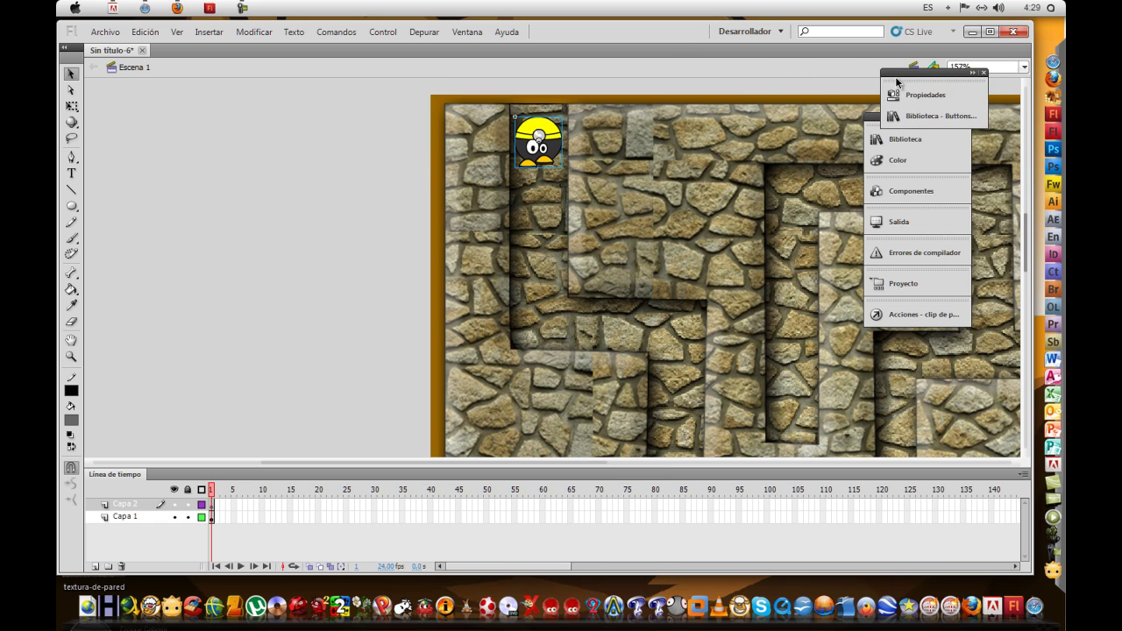
pyautogui.click(927, 95)
pyautogui.click(685, 532)
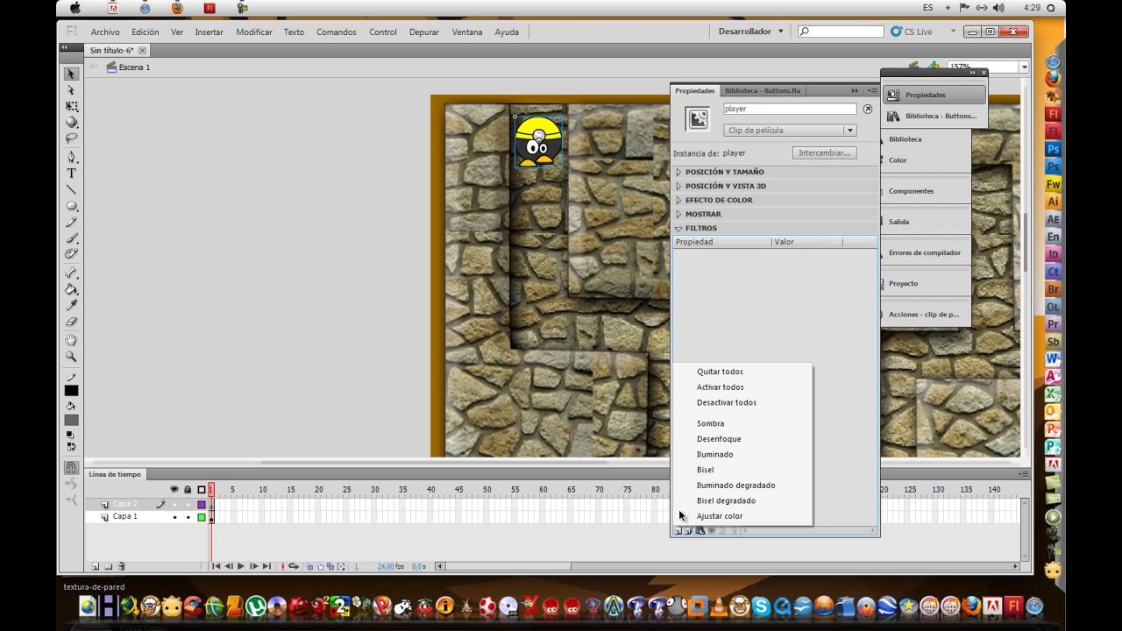
pyautogui.click(690, 469)
pyautogui.moveTo(779, 283); pyautogui.dragTo(797, 286)
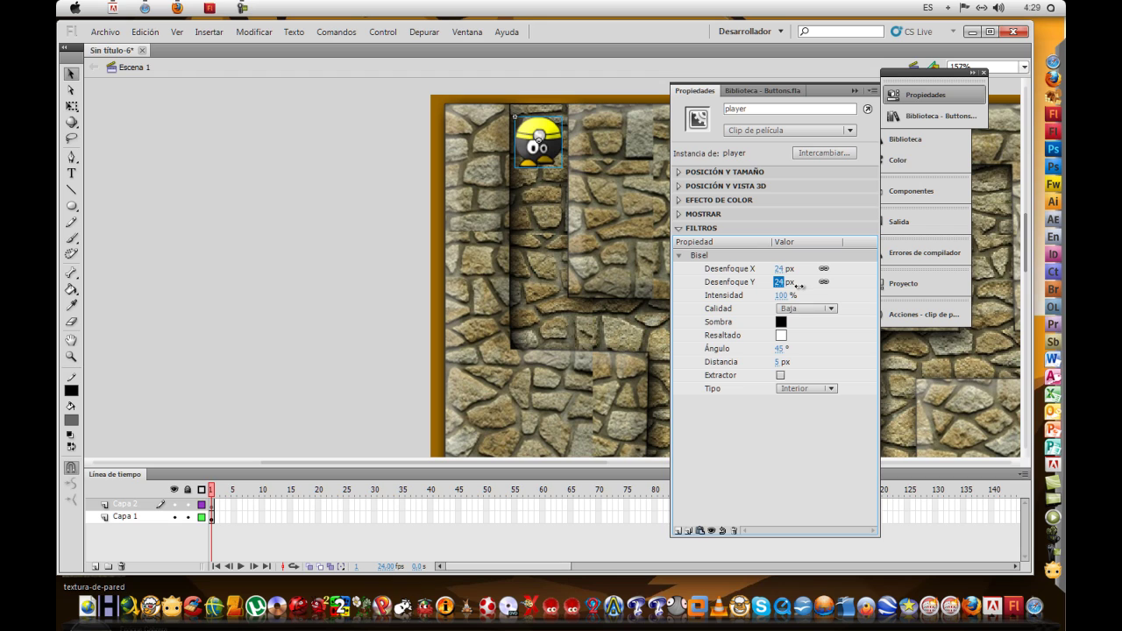
pyautogui.click(681, 258)
# - Add a Sombra filter to the player clip with an intensity of 62%
pyautogui.click(678, 531)
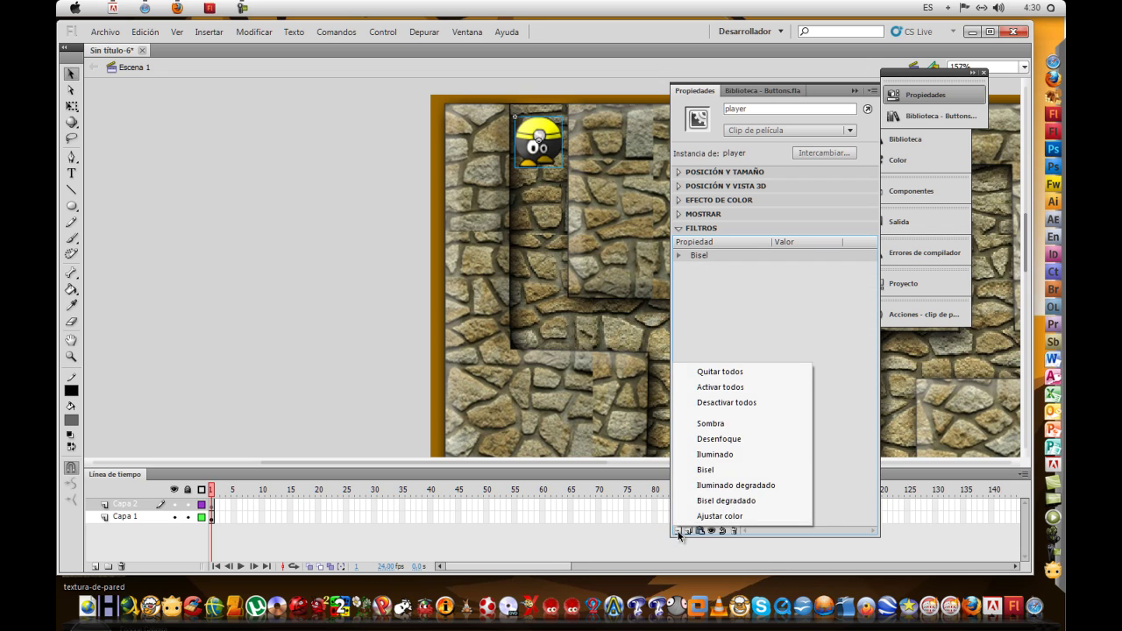
pyautogui.click(690, 427)
pyautogui.moveTo(785, 309); pyautogui.dragTo(748, 308)
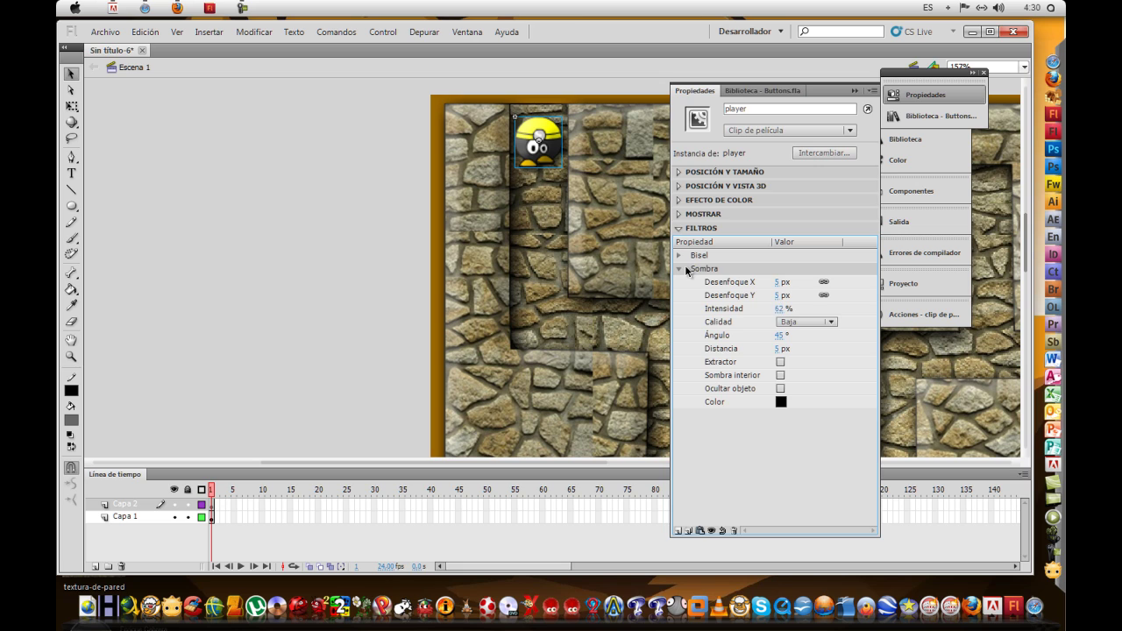
# - Test the movie to check how the player looks with its bevel and shadow filters
pyautogui.click(322, 171)
pyautogui.click(551, 142)
pyautogui.hotkey('ctrl', 'Return')
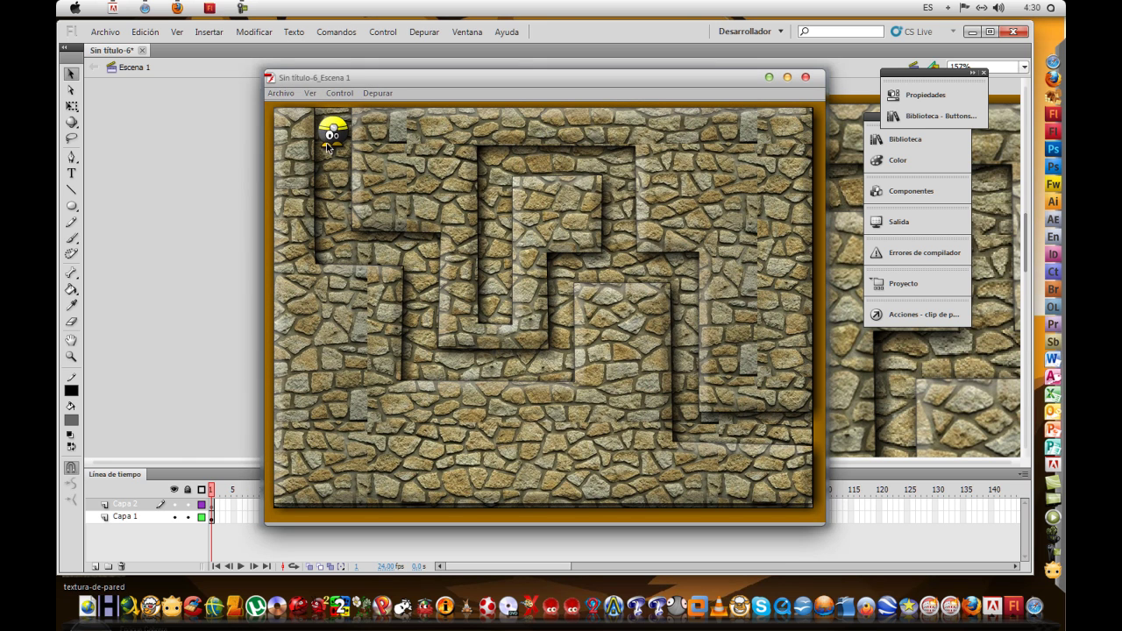
pyautogui.click(806, 78)
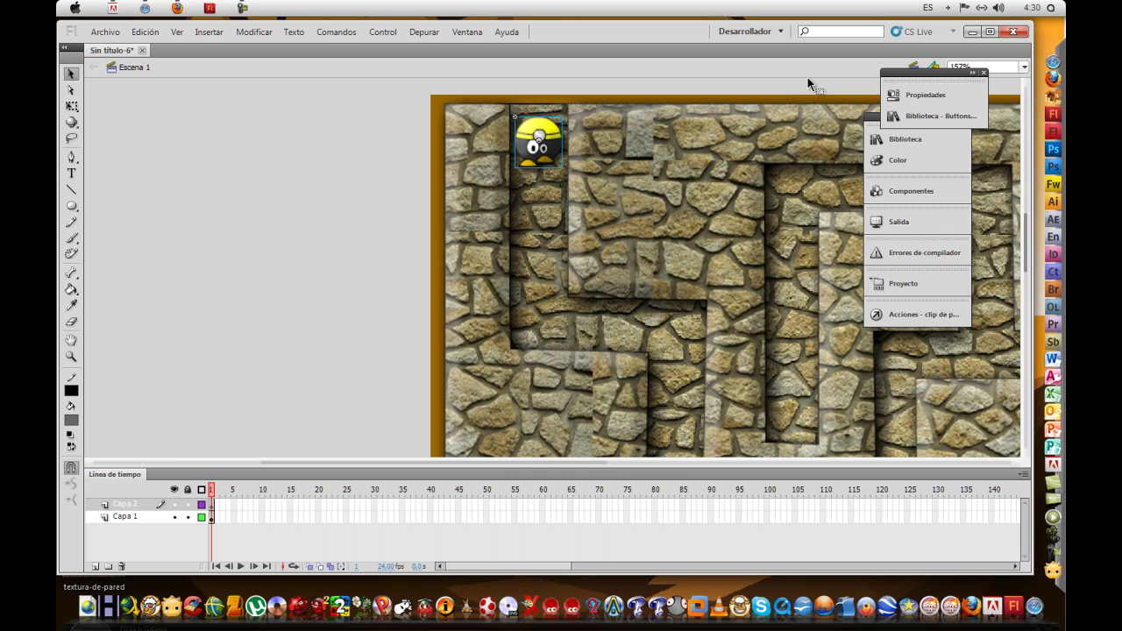
# - Draw a bright green rectangle with a black outline just outside the maze's exit, about as tall as the corridor
pyautogui.click(71, 356)
pyautogui.click(714, 271)
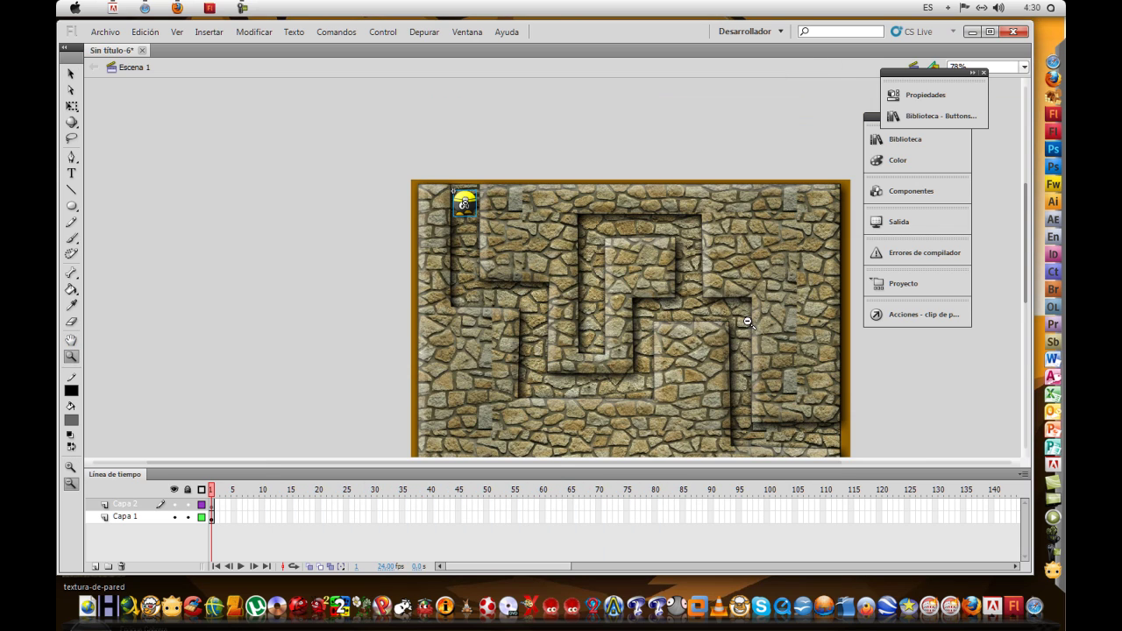
pyautogui.scroll(-2, 751, 324)
pyautogui.moveTo(813, 349); pyautogui.dragTo(871, 403)
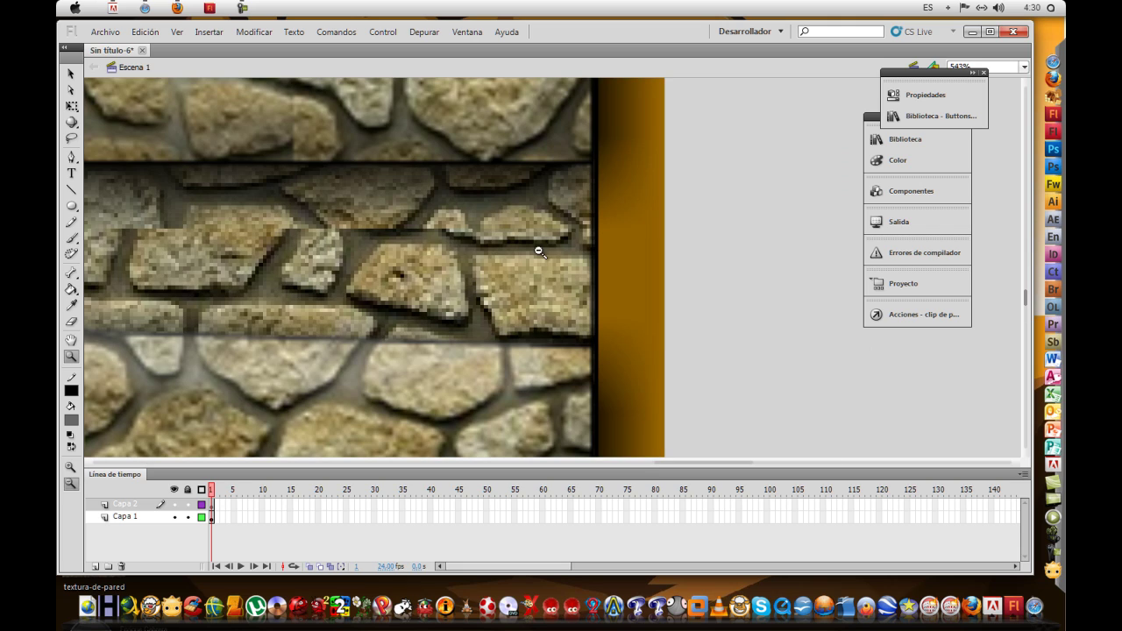
pyautogui.click(72, 193)
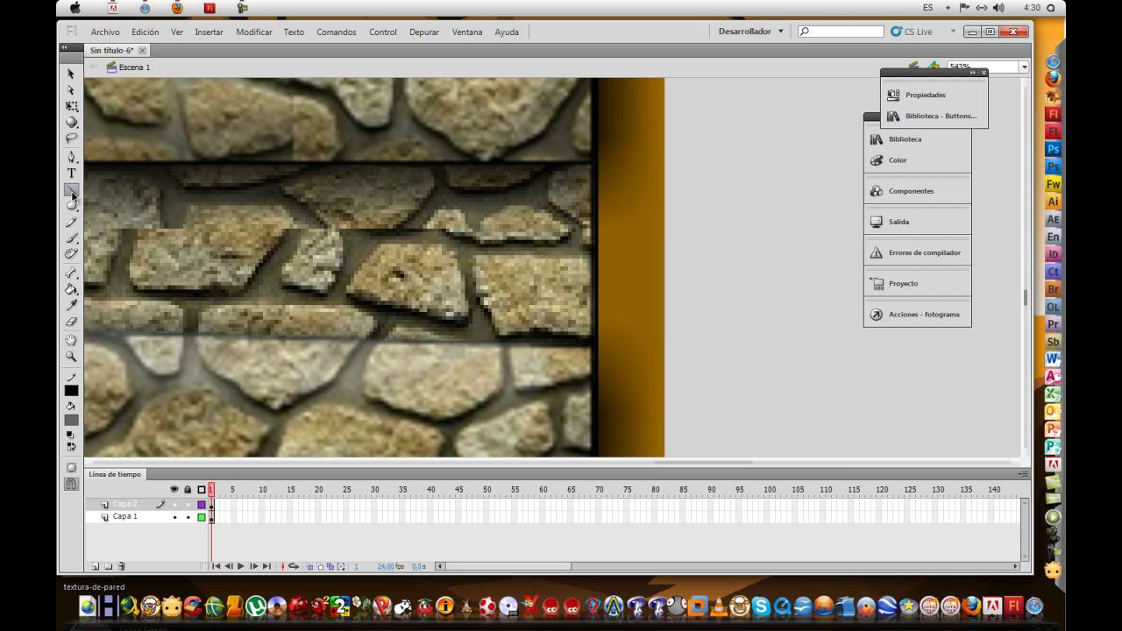
pyautogui.click(71, 206)
pyautogui.click(118, 207)
pyautogui.click(71, 422)
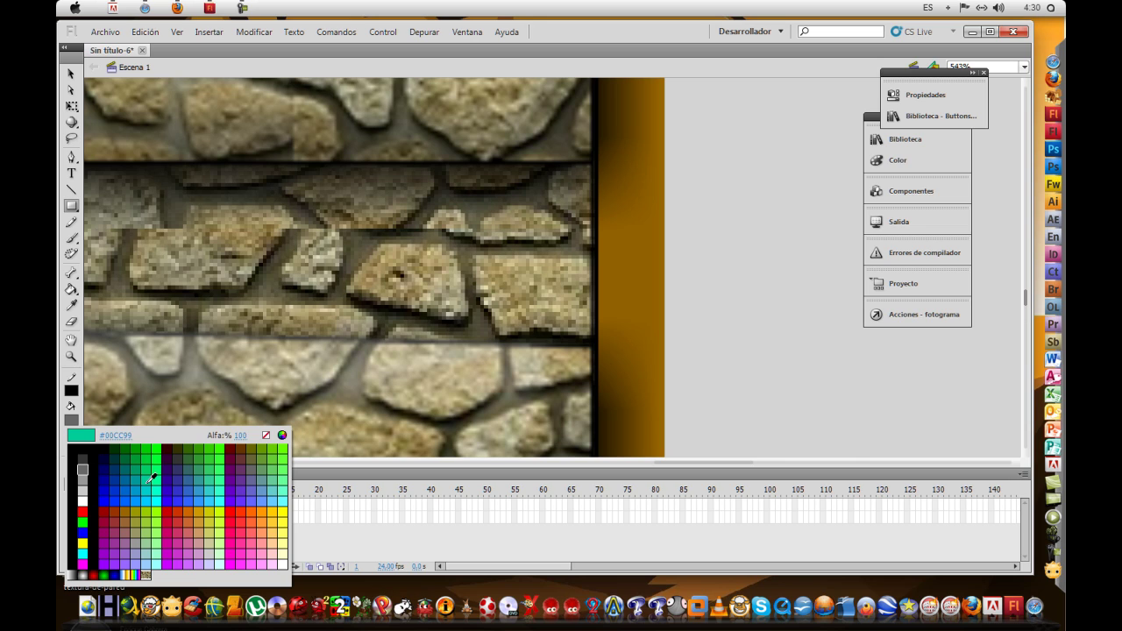
pyautogui.click(156, 449)
pyautogui.moveTo(704, 169)
pyautogui.mouseDown()
pyautogui.moveTo(781, 350)
pyautogui.moveTo(830, 351)
pyautogui.mouseUp()
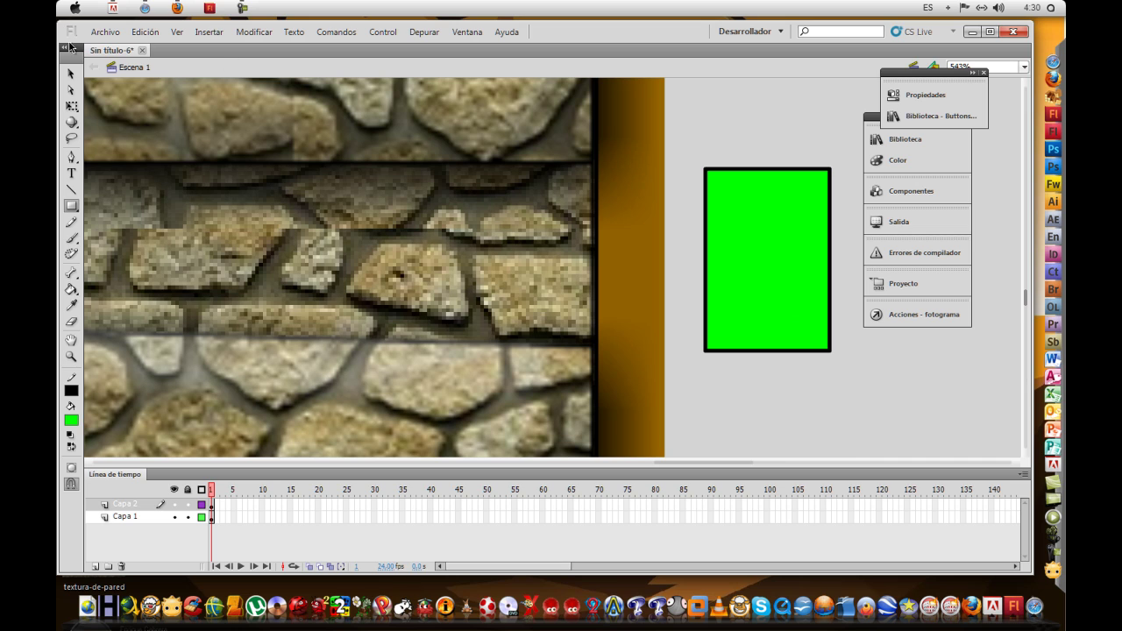
# - Convert the whole green rectangle into a movie clip symbol named finish and place it at the end of the exit corridor
pyautogui.click(72, 75)
pyautogui.moveTo(662, 138)
pyautogui.mouseDown()
pyautogui.moveTo(806, 358)
pyautogui.moveTo(866, 372)
pyautogui.mouseUp()
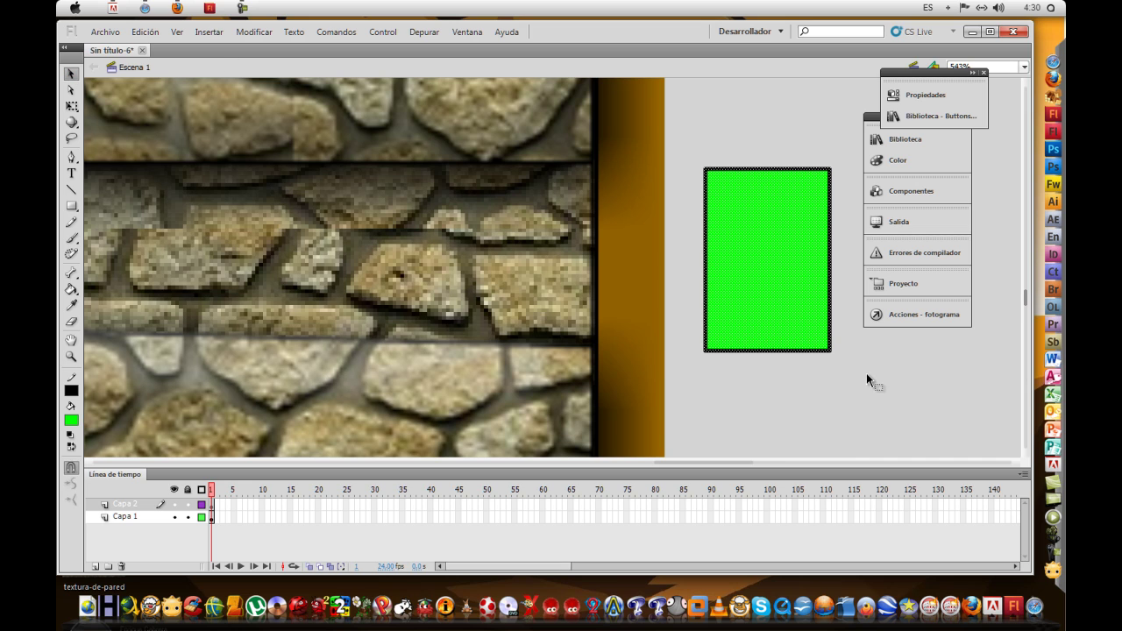
pyautogui.press('F8')
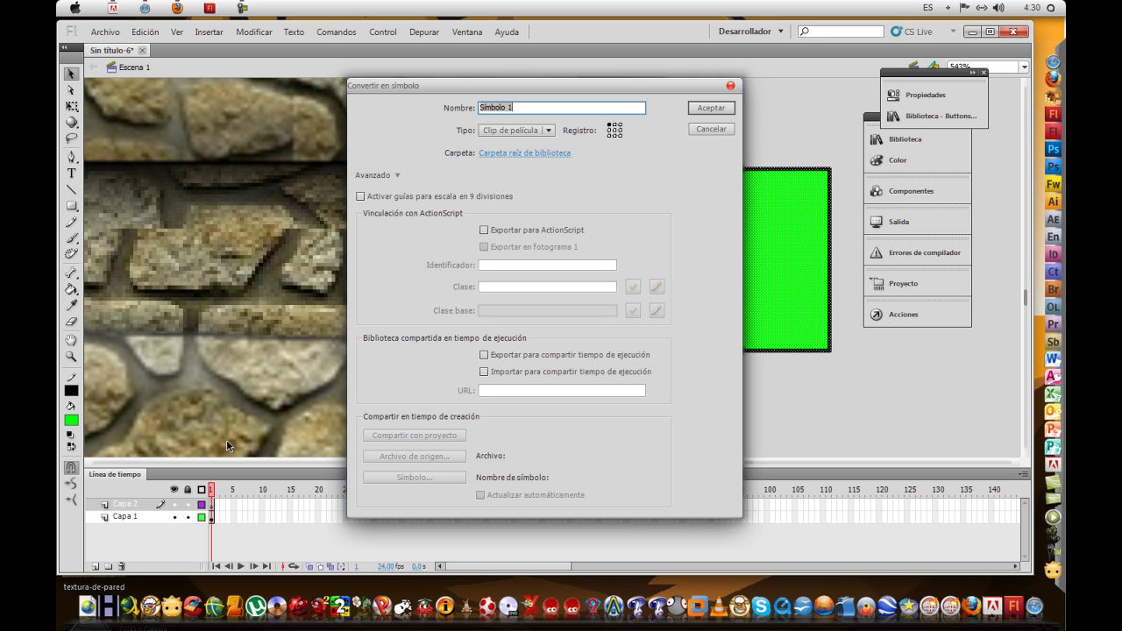
pyautogui.write('finish')
pyautogui.click(691, 109)
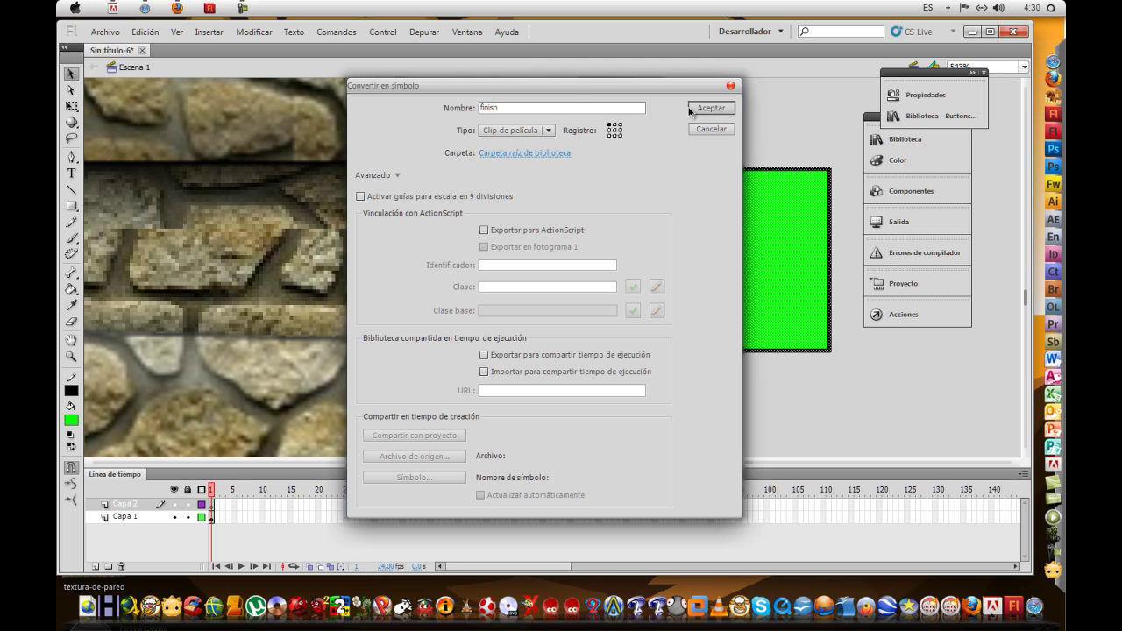
pyautogui.moveTo(561, 284); pyautogui.dragTo(543, 285)
pyautogui.click(690, 278)
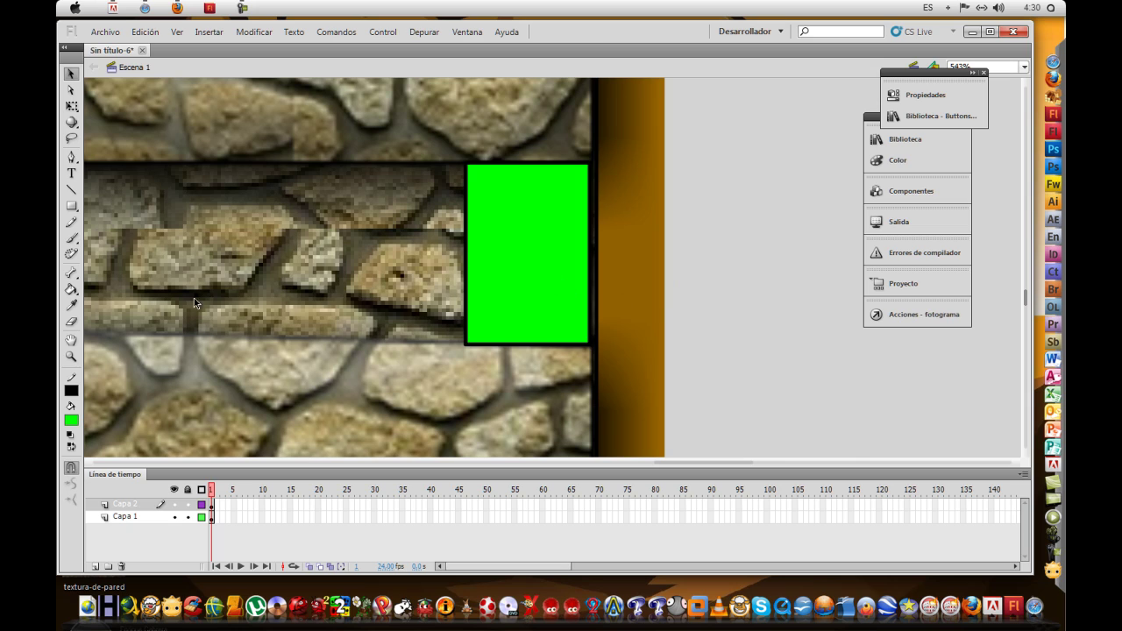
# - Extend the main timeline to frame 2, adding a keyframe on Capa 1 and a frame on Capa 2
pyautogui.click(211, 519)
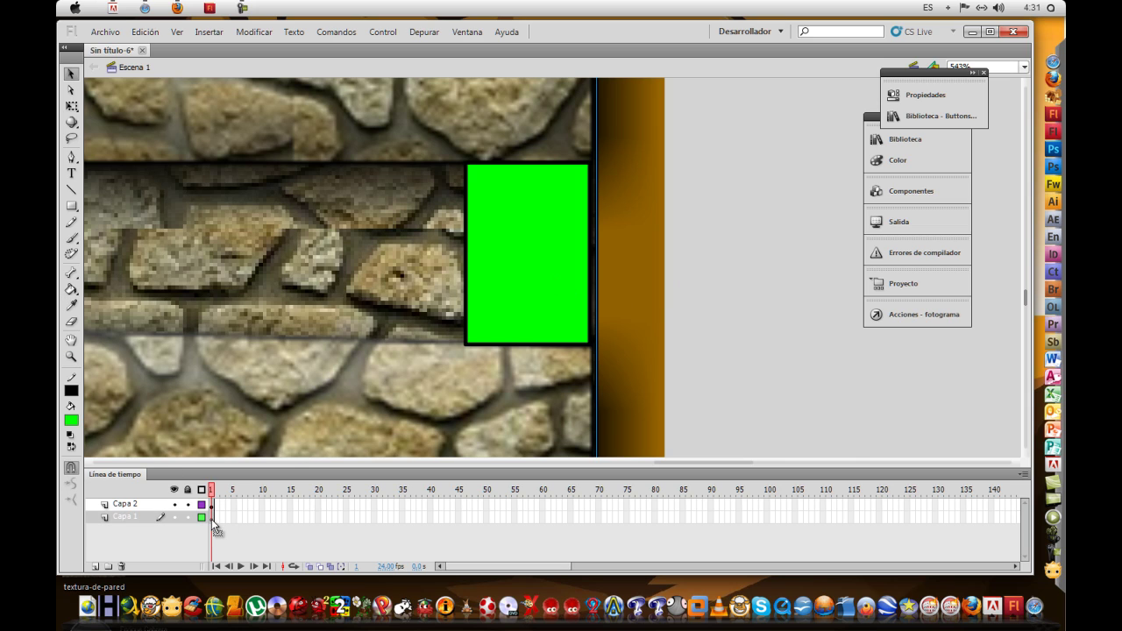
pyautogui.click(212, 507)
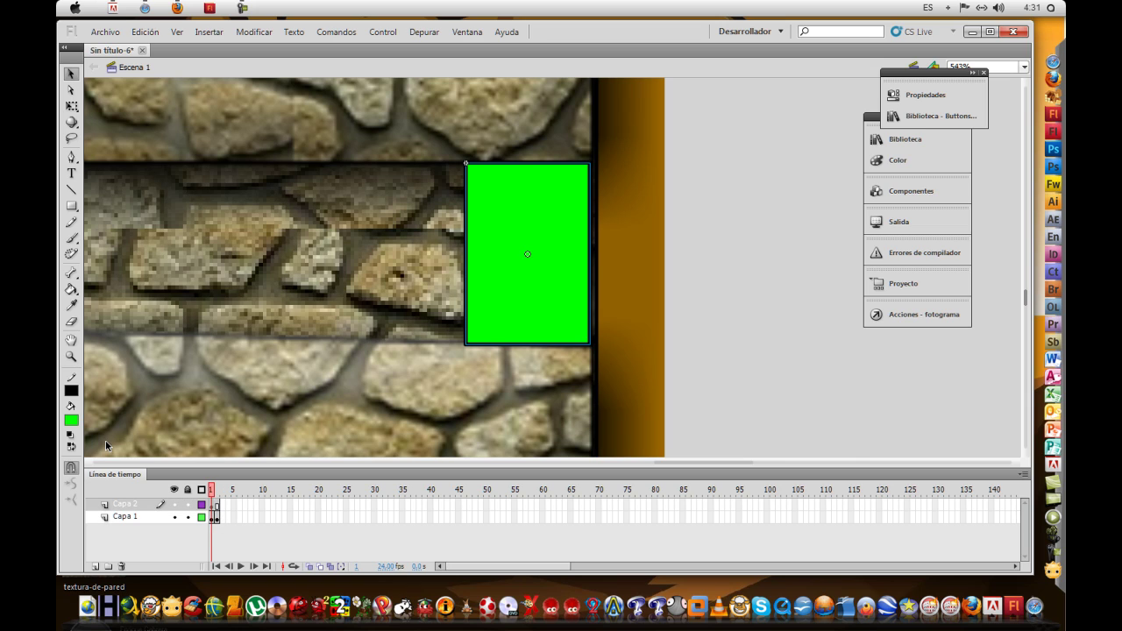
pyautogui.click(219, 518)
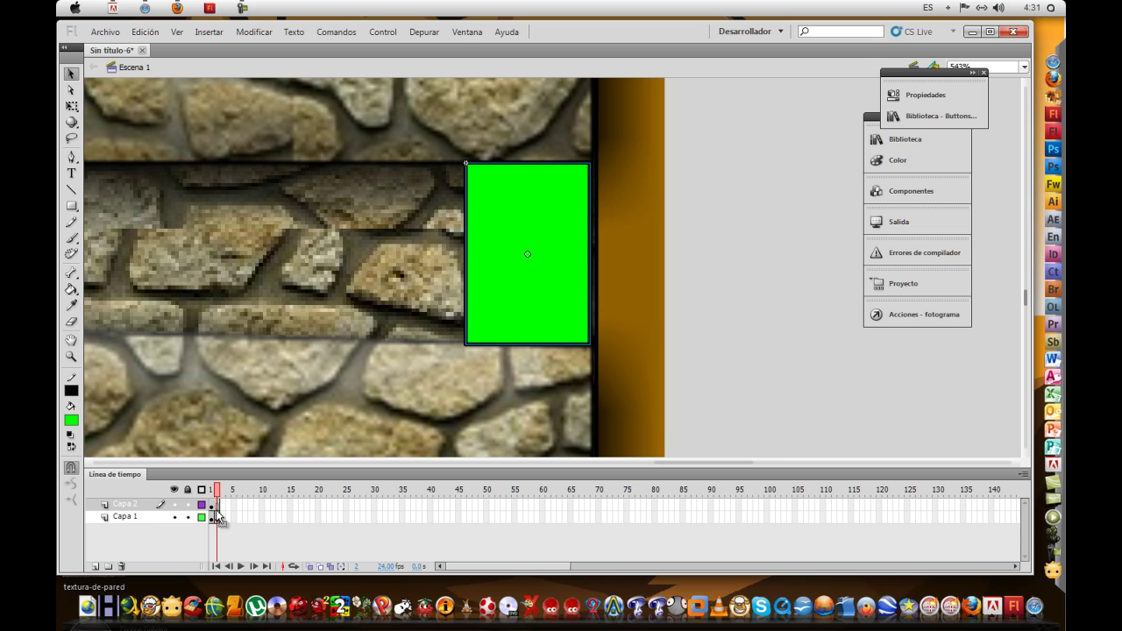
# - Add a new layer above Capa 2 and put the script stop(); on its frame 1
pyautogui.click(95, 566)
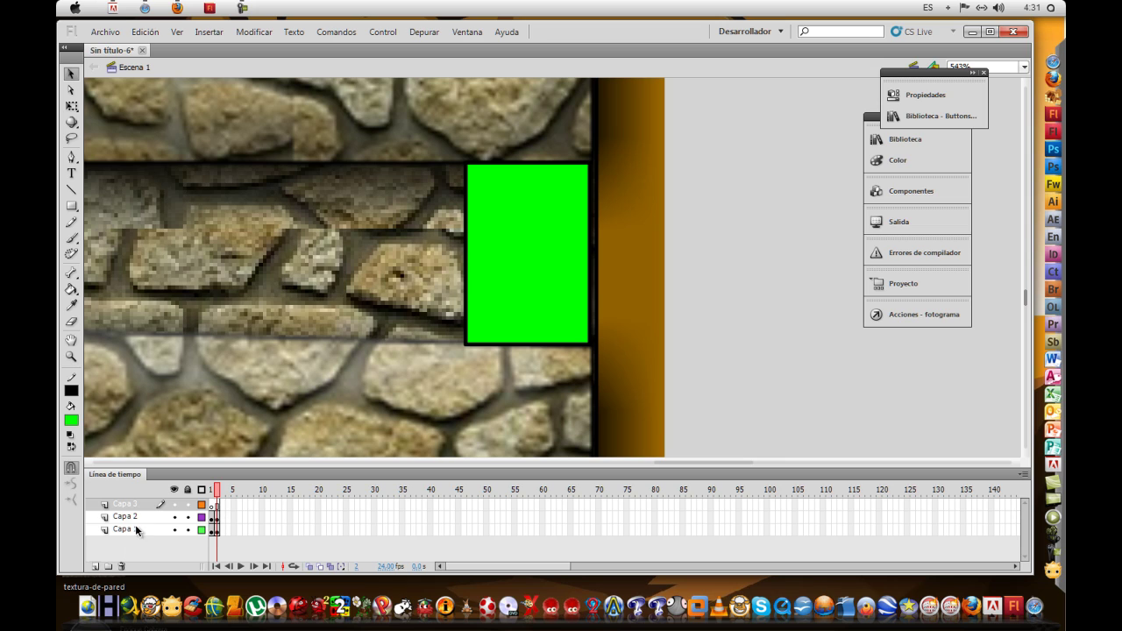
pyautogui.rightClick(213, 507)
pyautogui.click(241, 497)
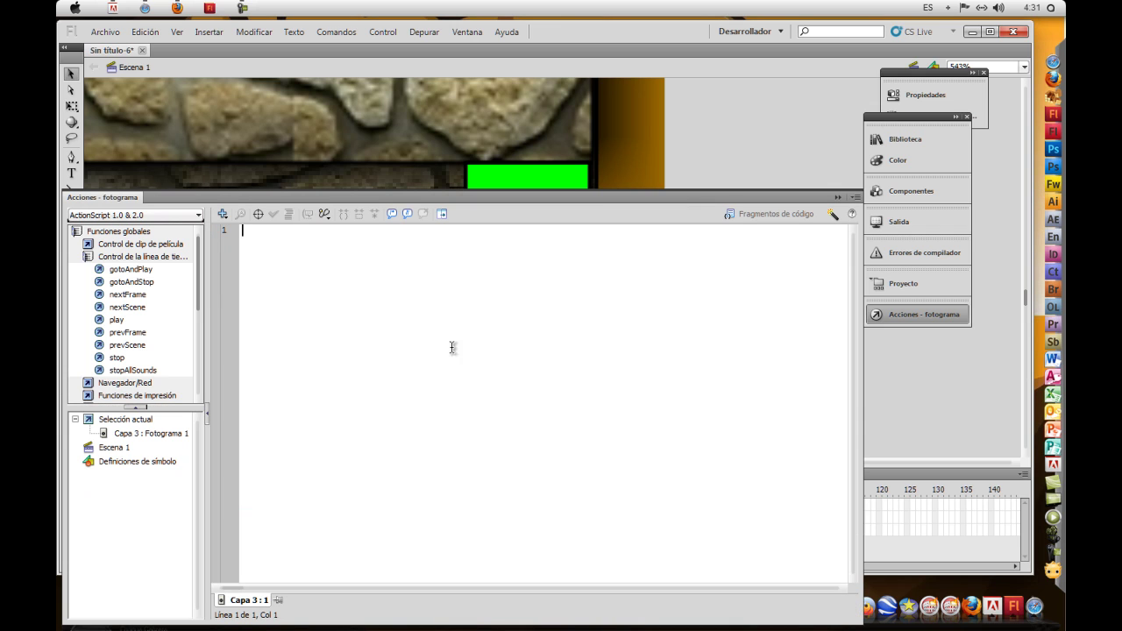
pyautogui.write('stop();')
pyautogui.click(837, 197)
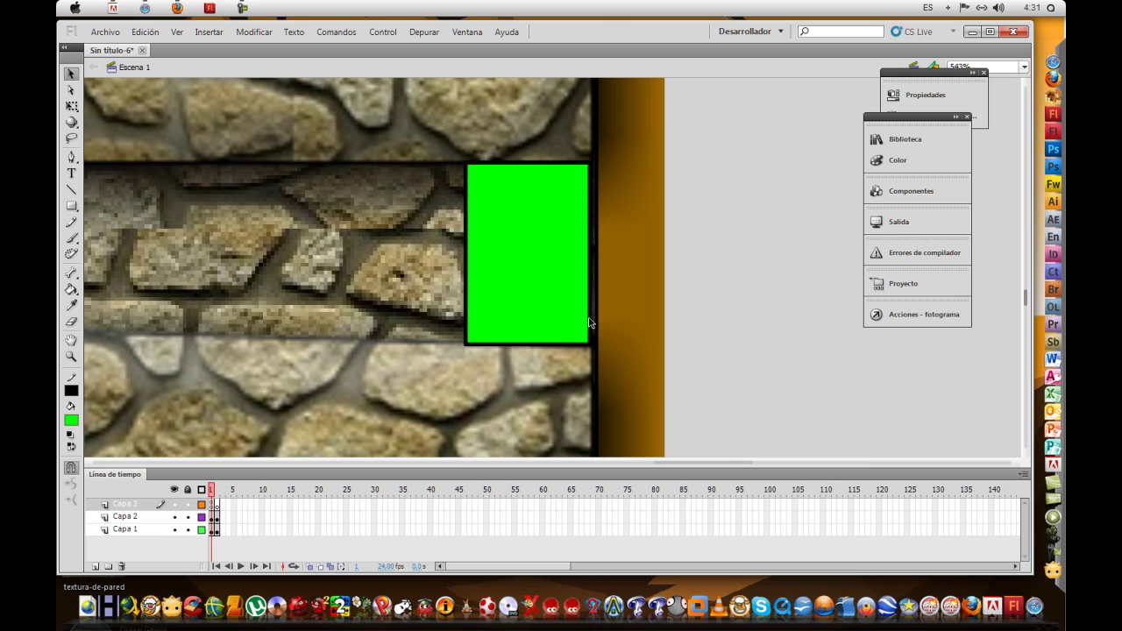
# - Add the script stop(); to the frame 2 keyframe of Capa 3
pyautogui.rightClick(211, 505)
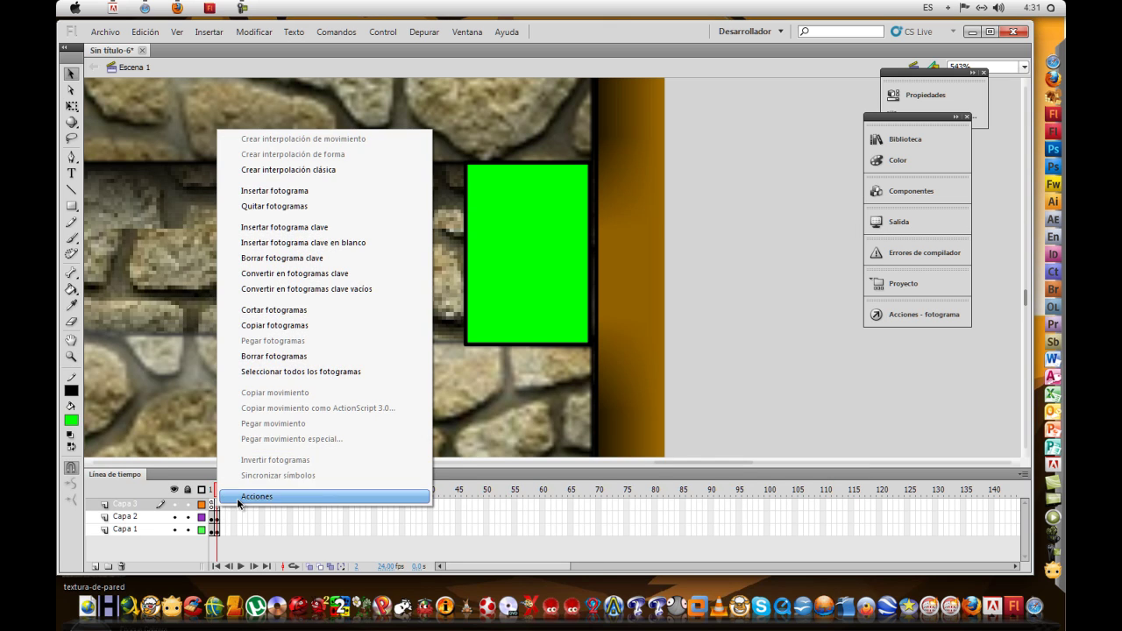
pyautogui.click(236, 497)
pyautogui.write('stop();')
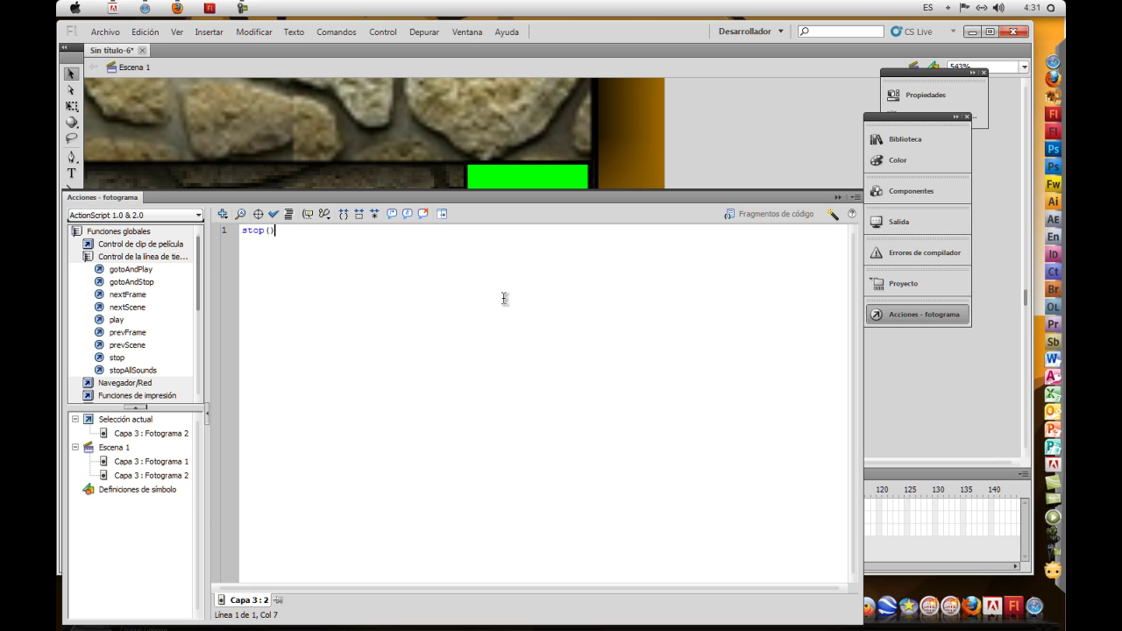
pyautogui.click(837, 196)
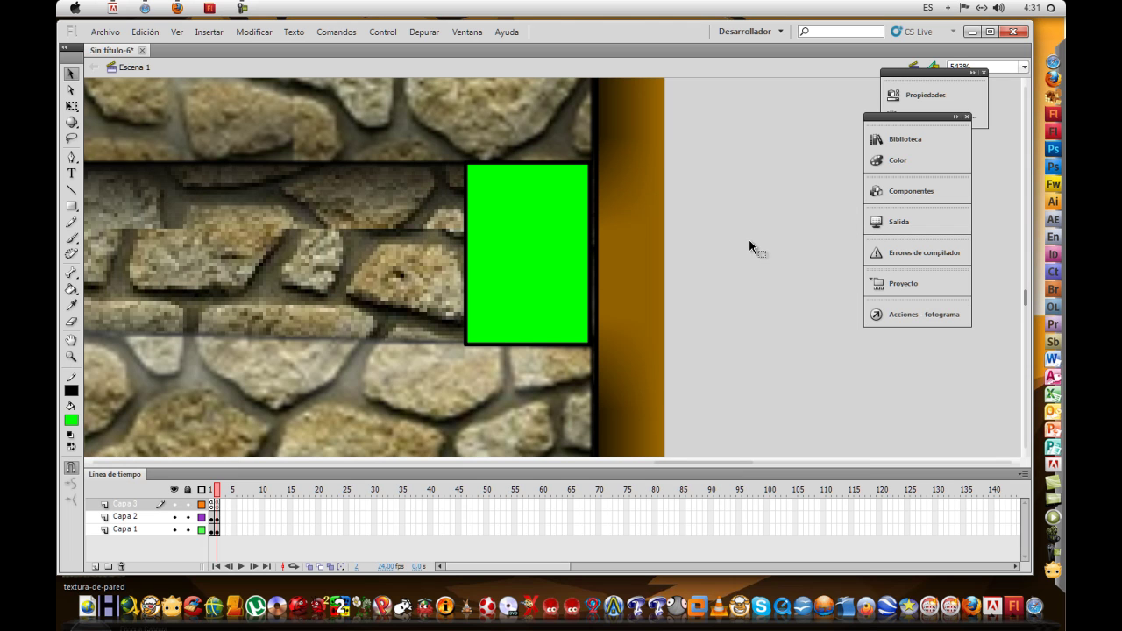
# - Delete the contents of frame 2 on Capa 2 and Capa 1, leaving the stage empty
pyautogui.click(217, 518)
pyautogui.press('Delete')
pyautogui.click(216, 529)
pyautogui.press('Delete')
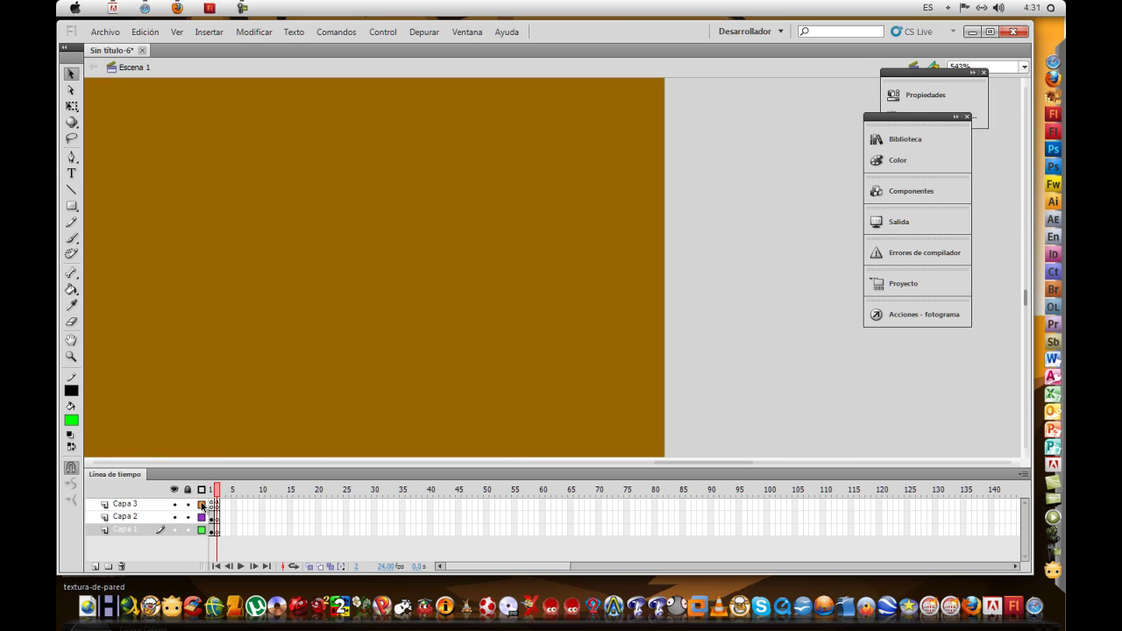
# - Draw a bright green, black-outlined rectangle beside the stage, about a quarter of the stage's width
pyautogui.click(71, 356)
pyautogui.keyDown('alt'); pyautogui.click(307, 276); pyautogui.keyUp('alt')
pyautogui.keyDown('alt'); pyautogui.click(434, 266); pyautogui.keyUp('alt')
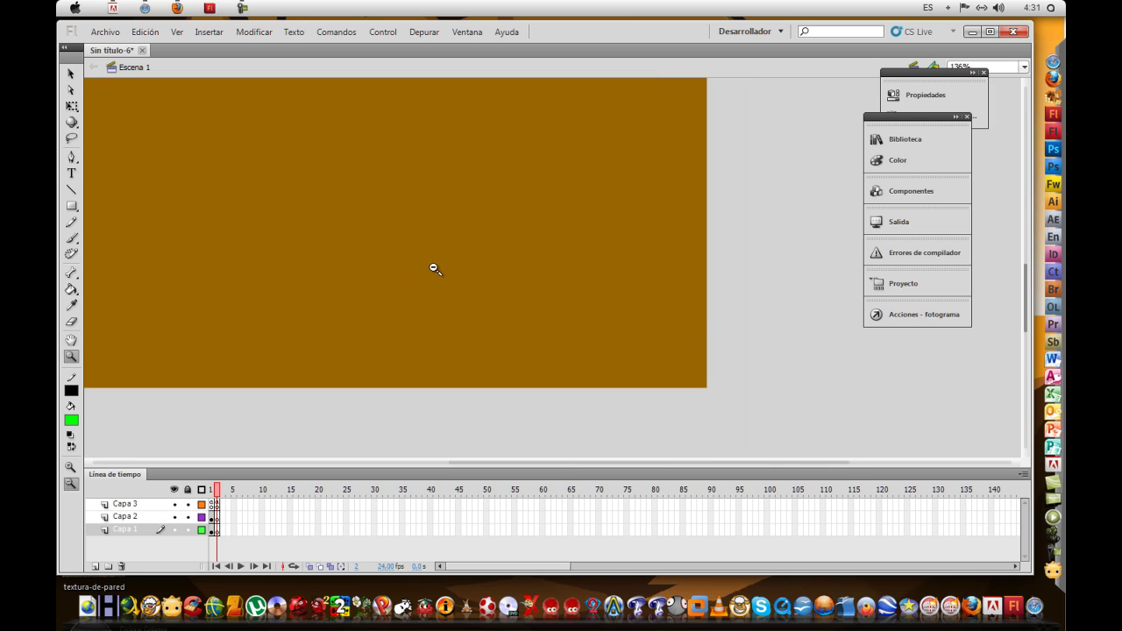
pyautogui.keyDown('alt'); pyautogui.click(399, 274); pyautogui.keyUp('alt')
pyautogui.click(71, 205)
pyautogui.moveTo(154, 253); pyautogui.dragTo(255, 275)
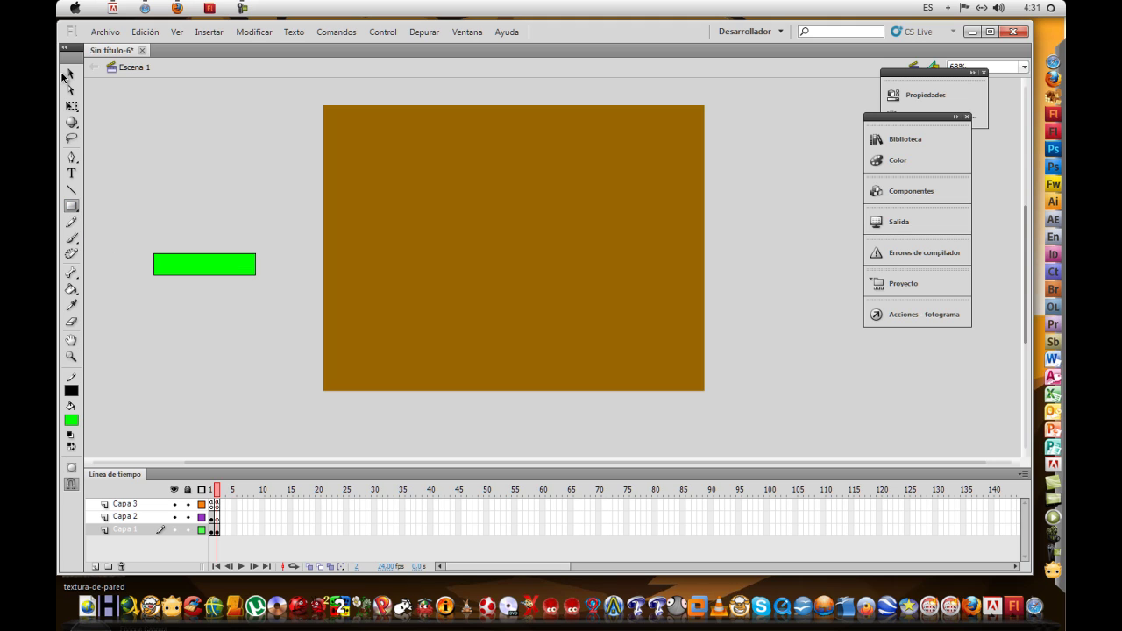
# - Add the text "Volver a Jugar" on the green rectangle and colour it black
pyautogui.click(71, 173)
pyautogui.click(176, 265)
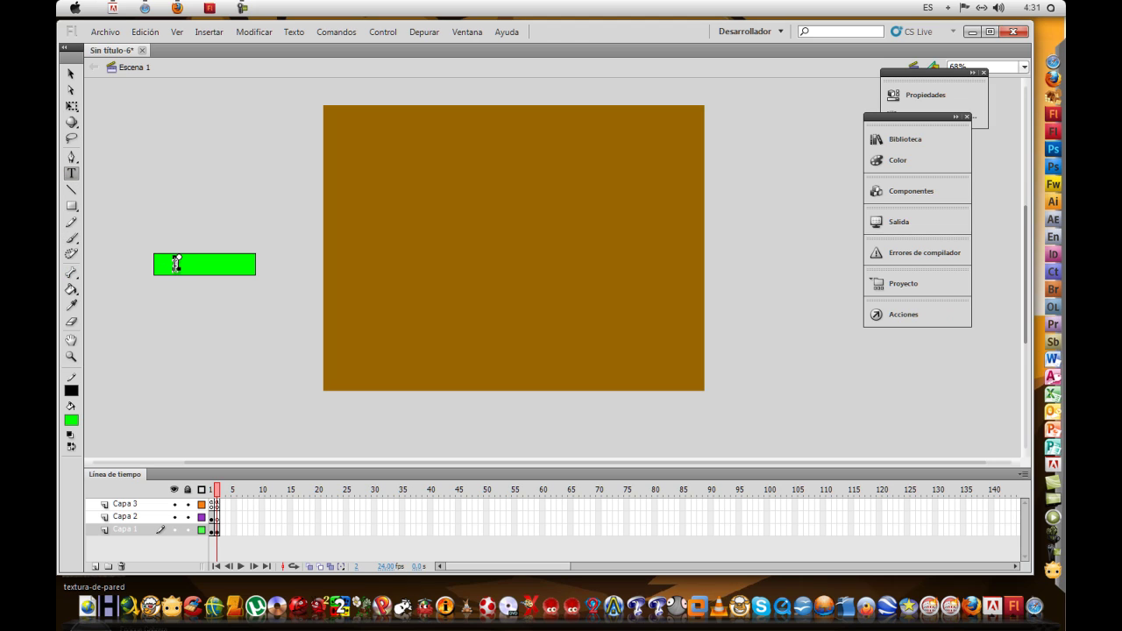
pyautogui.write('Volver a Jugar')
pyautogui.moveTo(175, 265); pyautogui.dragTo(278, 264)
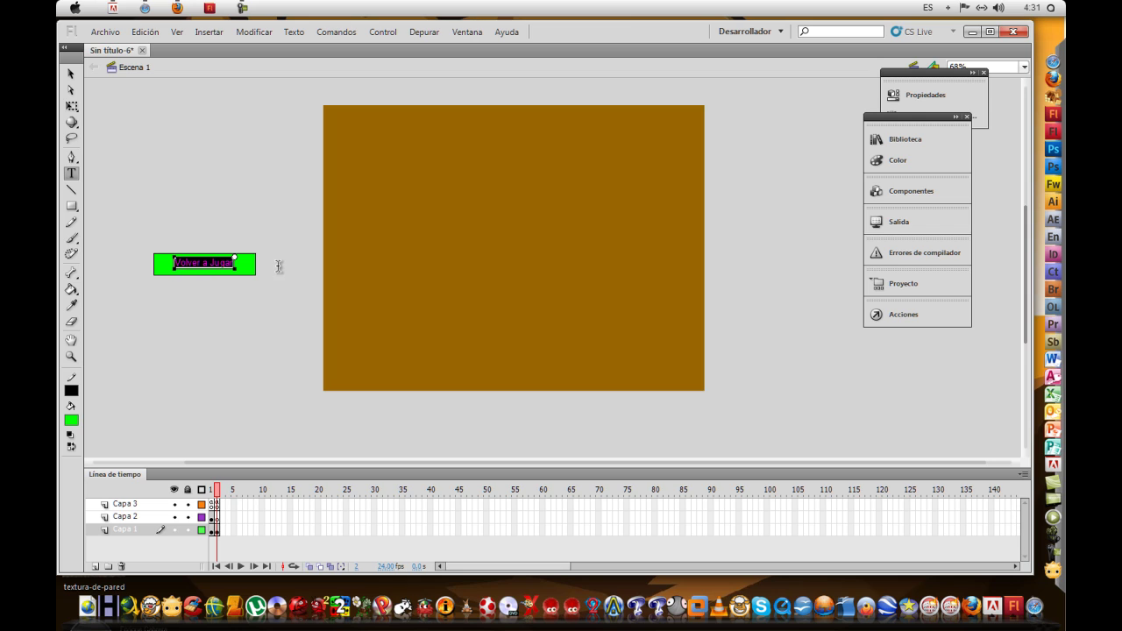
pyautogui.click(75, 423)
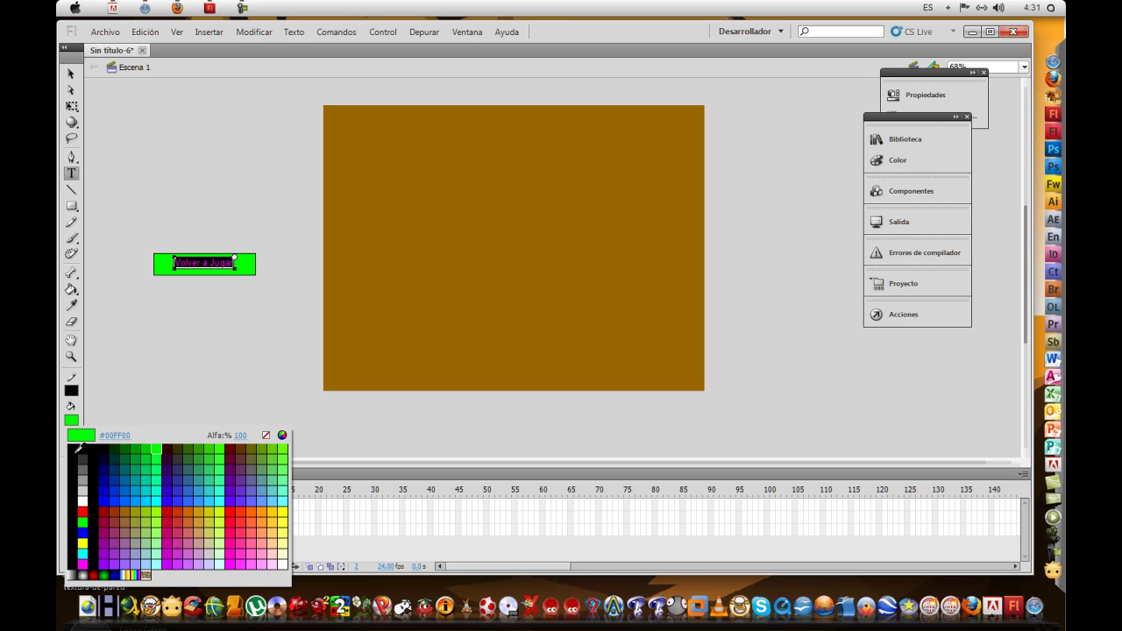
pyautogui.click(79, 446)
# - Convert the green rectangle and its text into a button symbol named enter and move it onto the stage's lower middle
pyautogui.click(71, 74)
pyautogui.moveTo(117, 191); pyautogui.dragTo(276, 305)
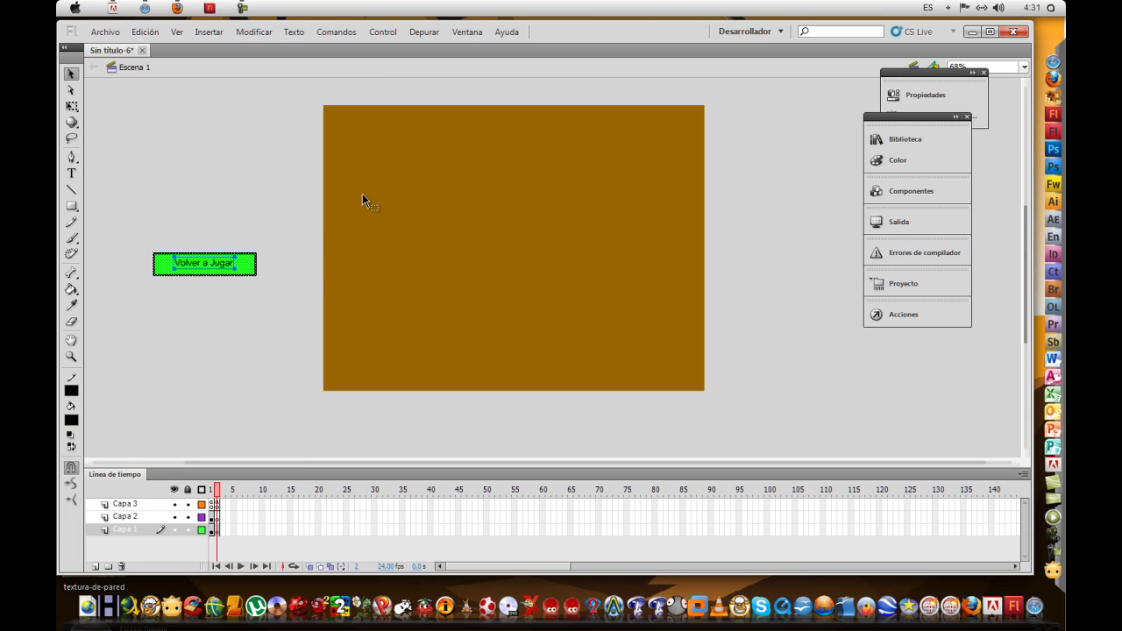
pyautogui.press('F8')
pyautogui.write('enter')
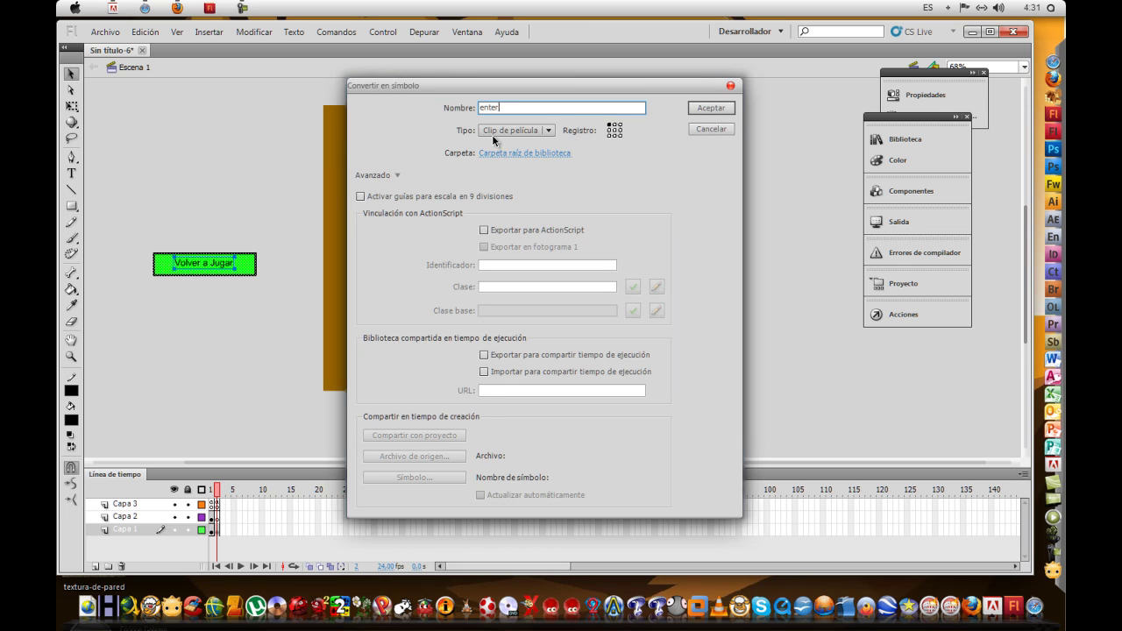
pyautogui.click(493, 135)
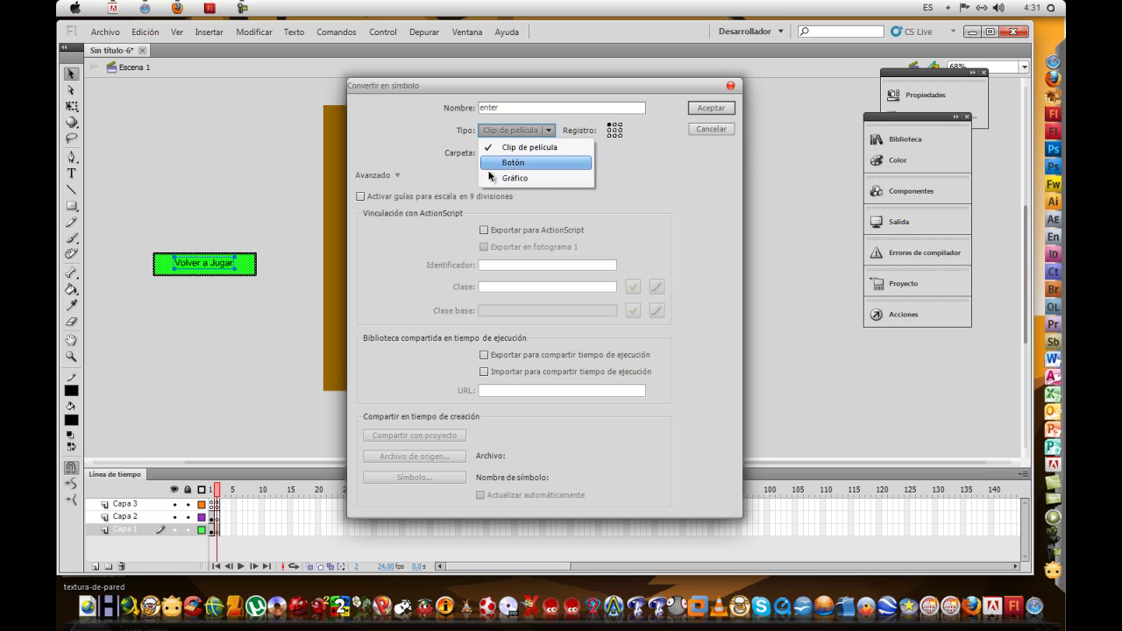
pyautogui.click(514, 163)
pyautogui.click(717, 112)
pyautogui.moveTo(176, 264); pyautogui.dragTo(484, 303)
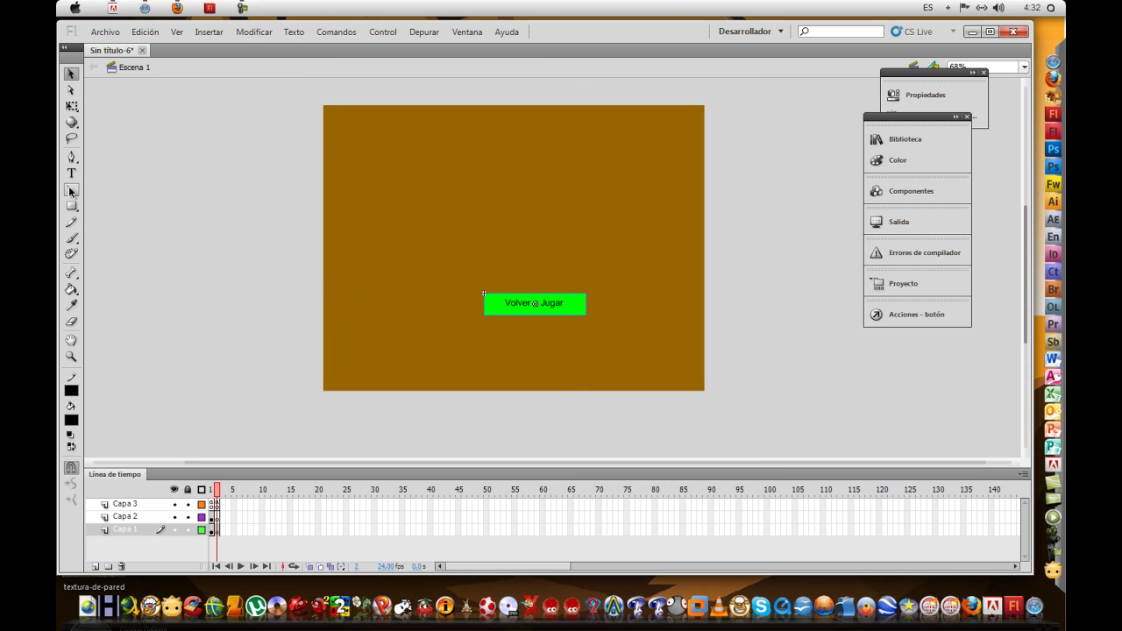
# - Add the text "Ganaste" above the button and enlarge it to about 60% of the stage's width
pyautogui.click(71, 173)
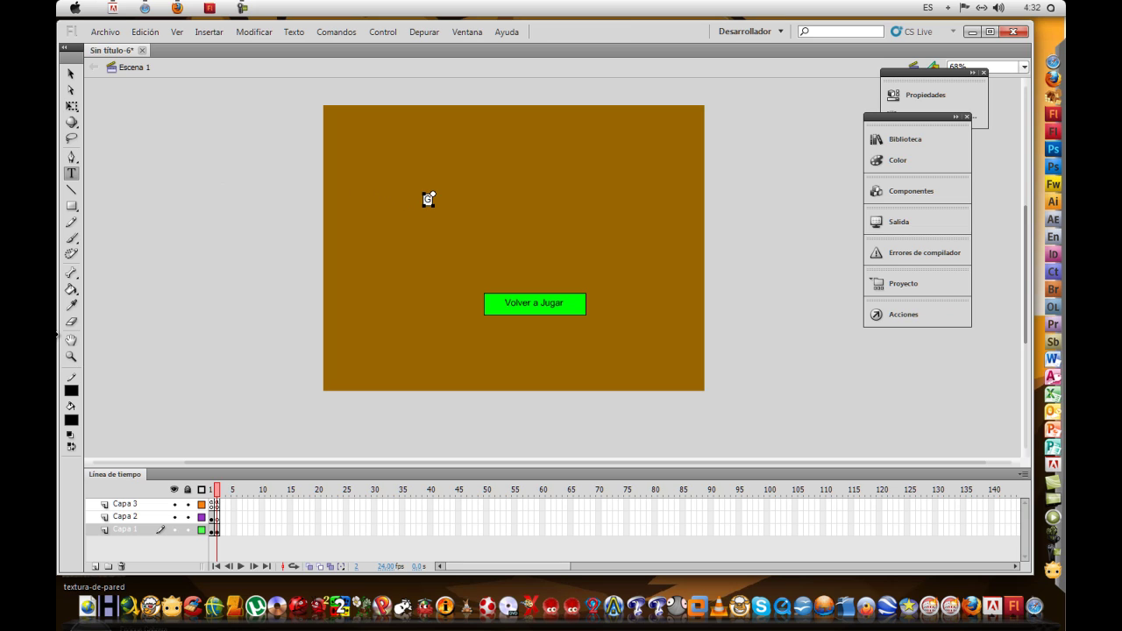
pyautogui.write('naste')
pyautogui.click(71, 105)
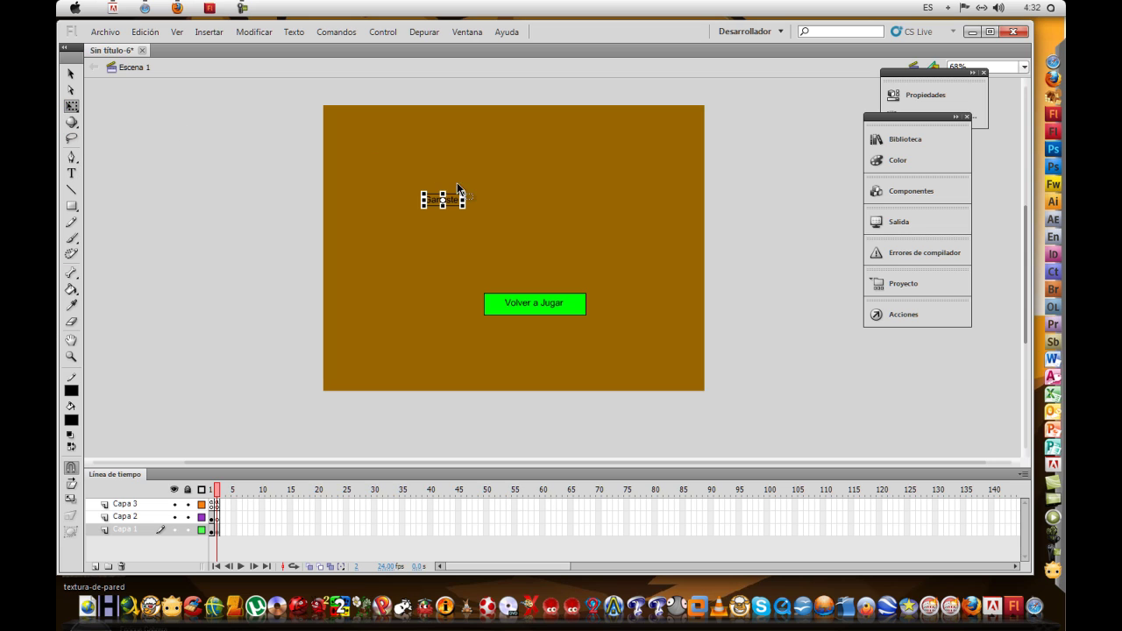
pyautogui.moveTo(508, 159); pyautogui.dragTo(574, 151)
pyautogui.moveTo(464, 201); pyautogui.dragTo(538, 225)
# - Nudge the Volver a Jugar button leftward to centre it under the Ganaste text
pyautogui.click(539, 310)
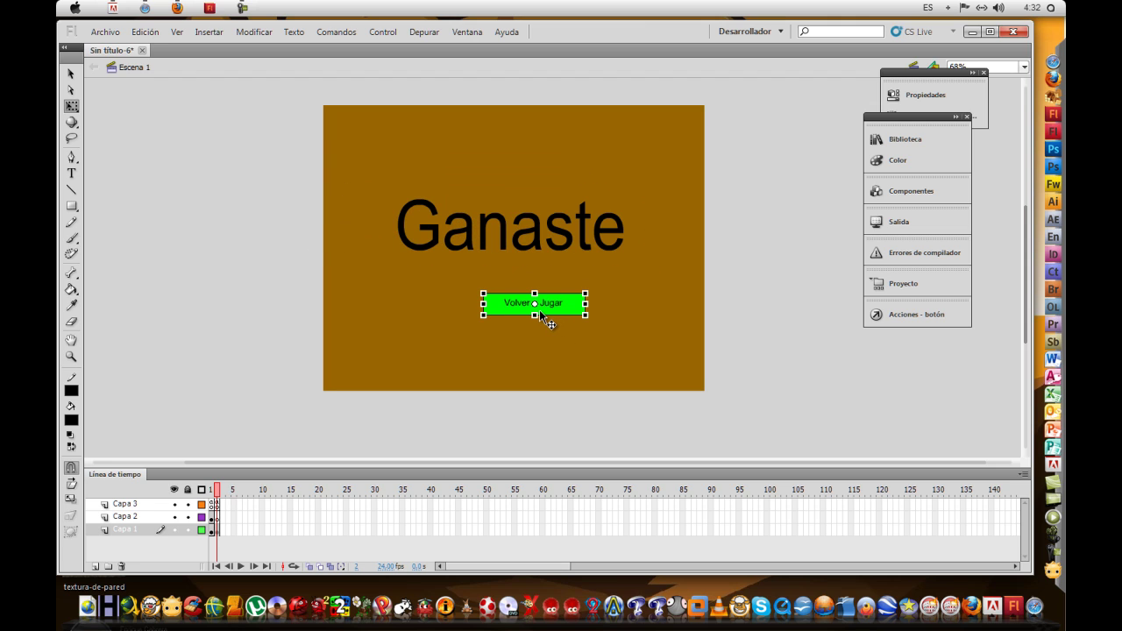
pyautogui.press('Left')
pyautogui.press('Left')
pyautogui.press('Left')
pyautogui.press('Left')
pyautogui.press('Left')
pyautogui.press('Left')
pyautogui.press('Left')
pyautogui.press('Left')
pyautogui.press('Left')
pyautogui.press('Left')
pyautogui.press('Left')
pyautogui.press('Left')
# - Give the Volver a Jugar button an on (release) script that runs gotoAndPlay(1);
pyautogui.rightClick(539, 310)
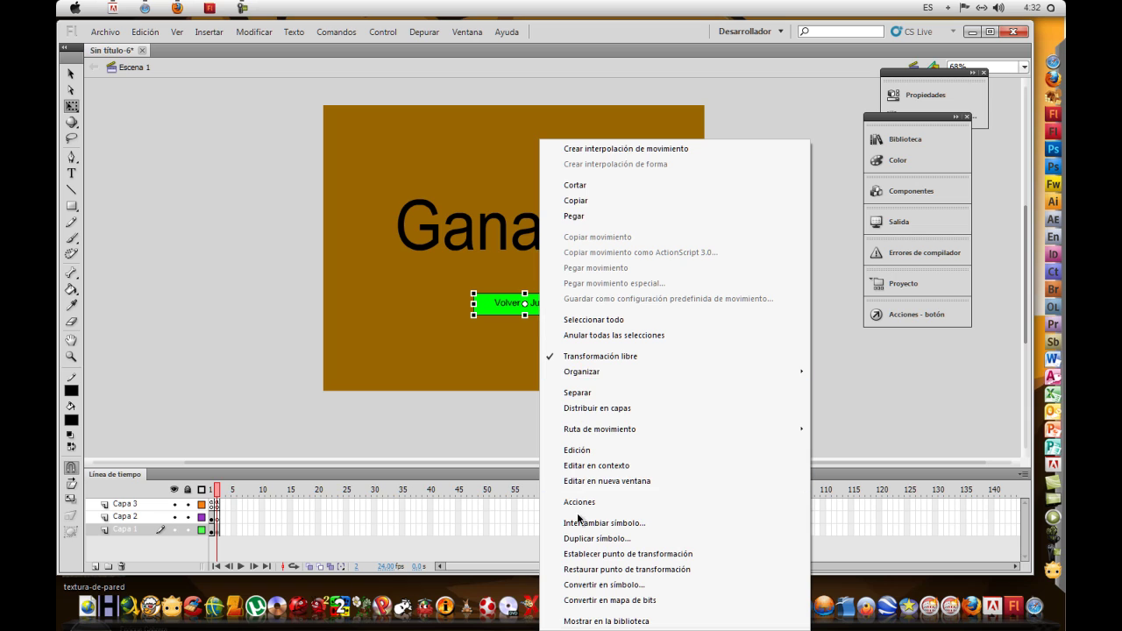
pyautogui.click(579, 502)
pyautogui.write('on (')
pyautogui.press('Down')
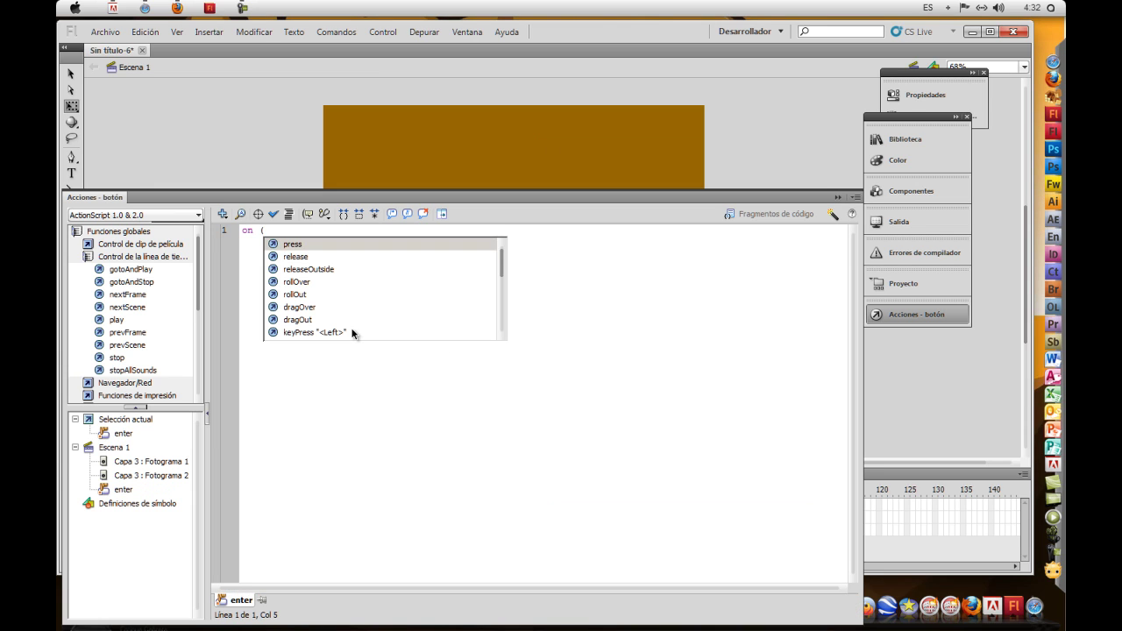
pyautogui.press('Down')
pyautogui.press('Return')
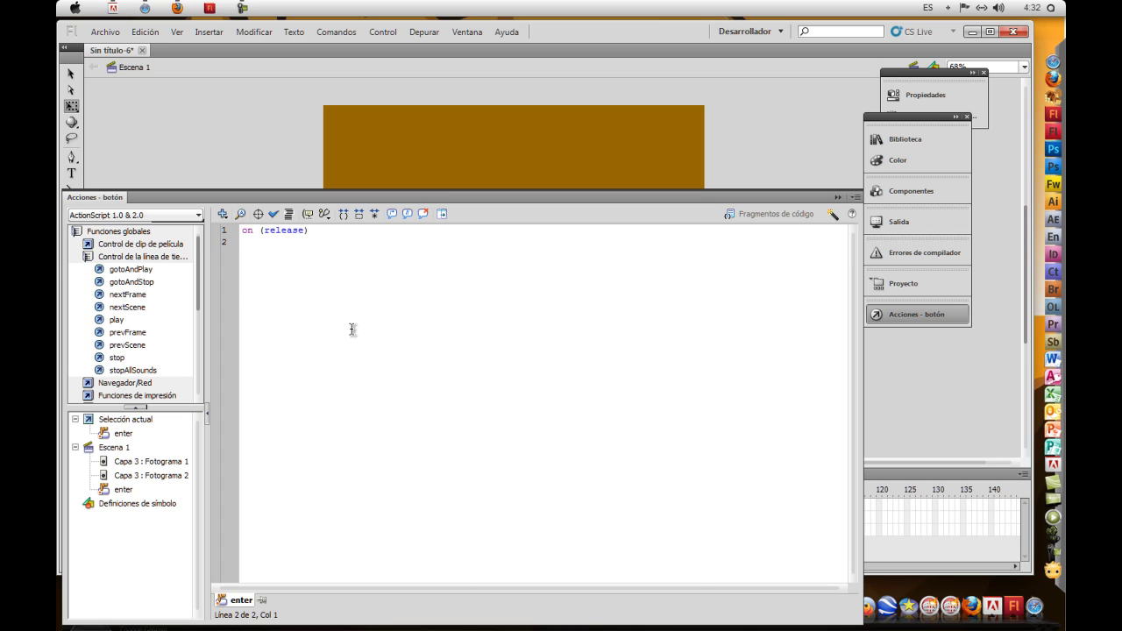
pyautogui.doubleClick(138, 268)
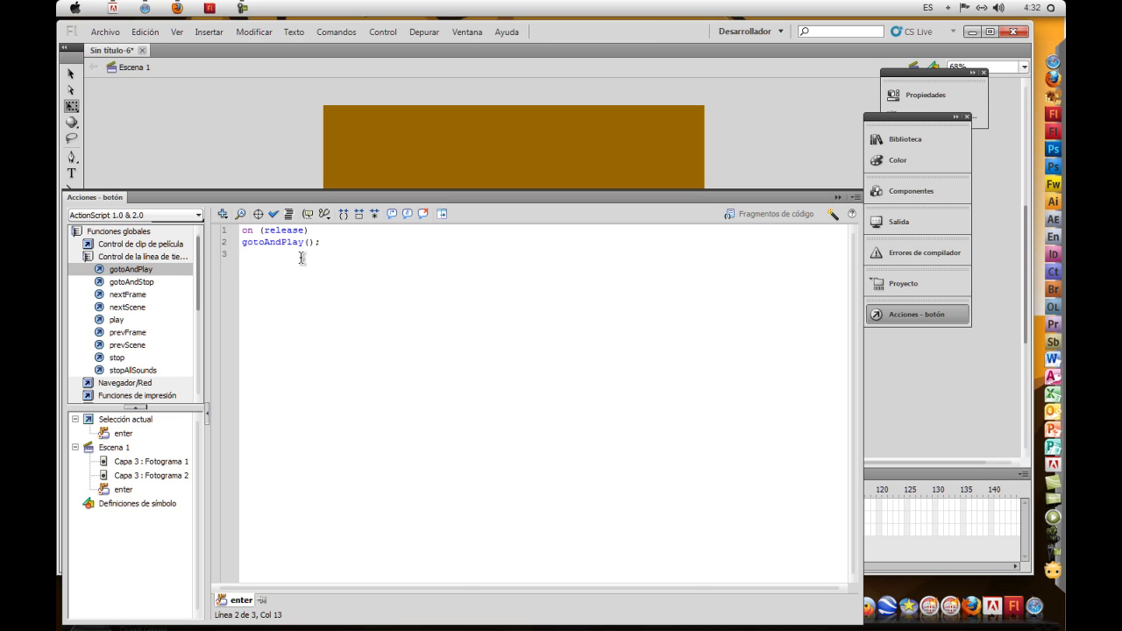
pyautogui.write('{')
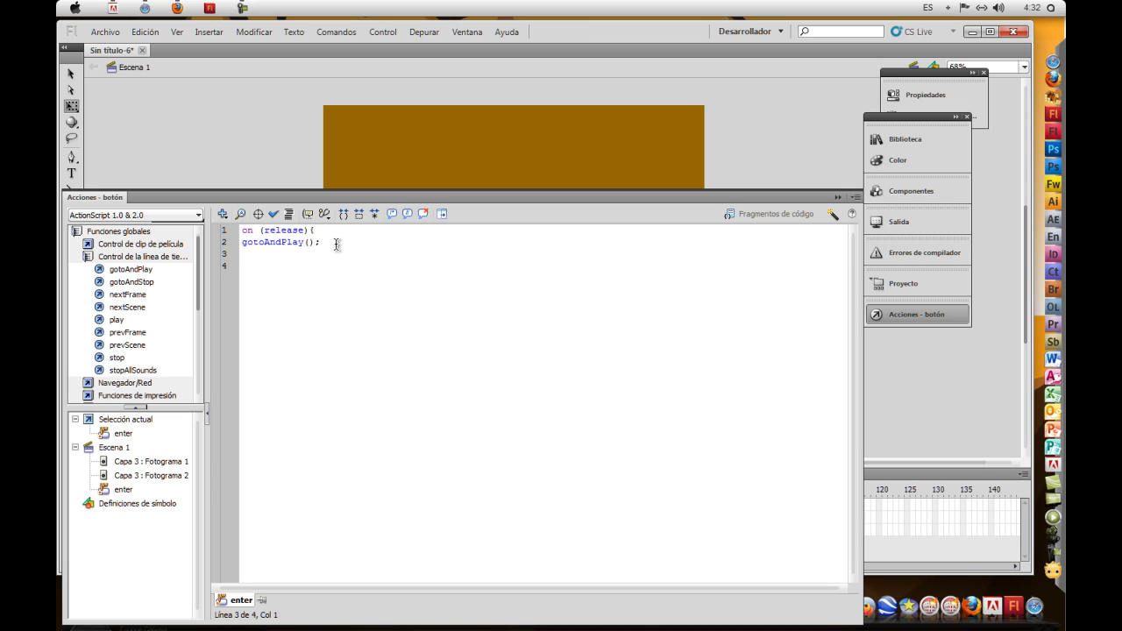
pyautogui.write('1')
pyautogui.click(838, 198)
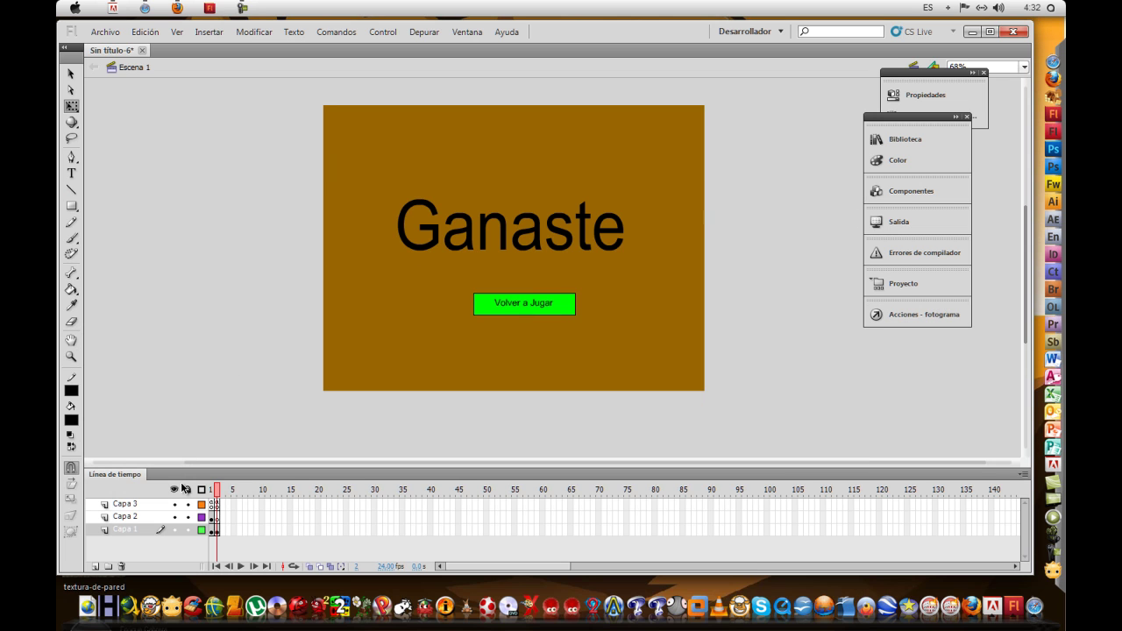
# - Return to frame 1, select the stone maze clip and open its actions
pyautogui.click(211, 518)
pyautogui.click(243, 306)
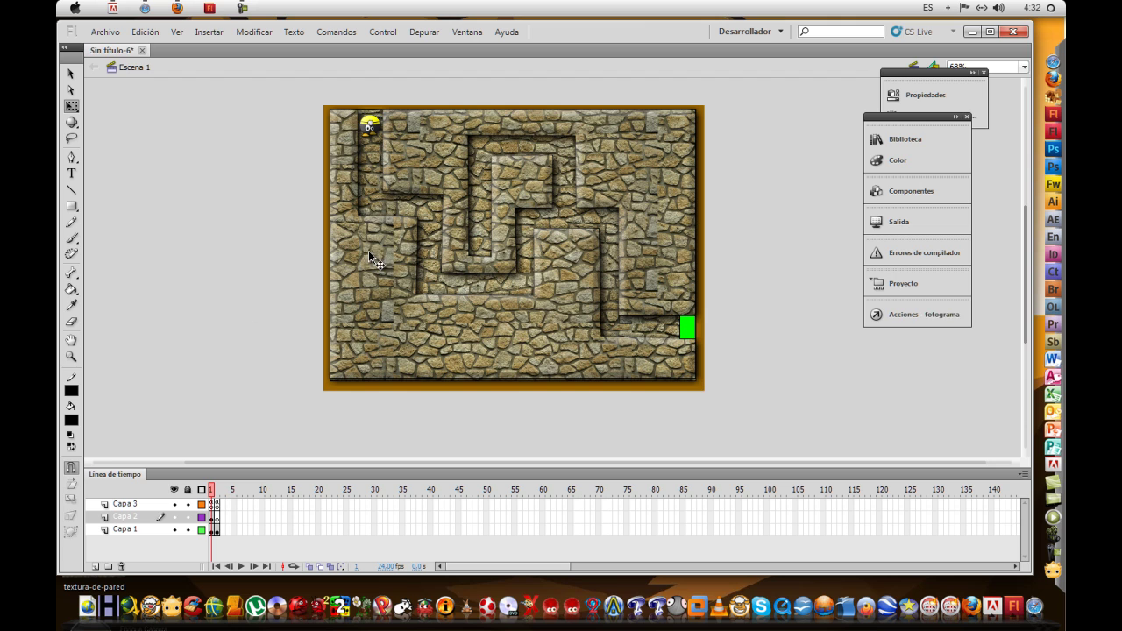
pyautogui.click(388, 249)
pyautogui.rightClick(388, 249)
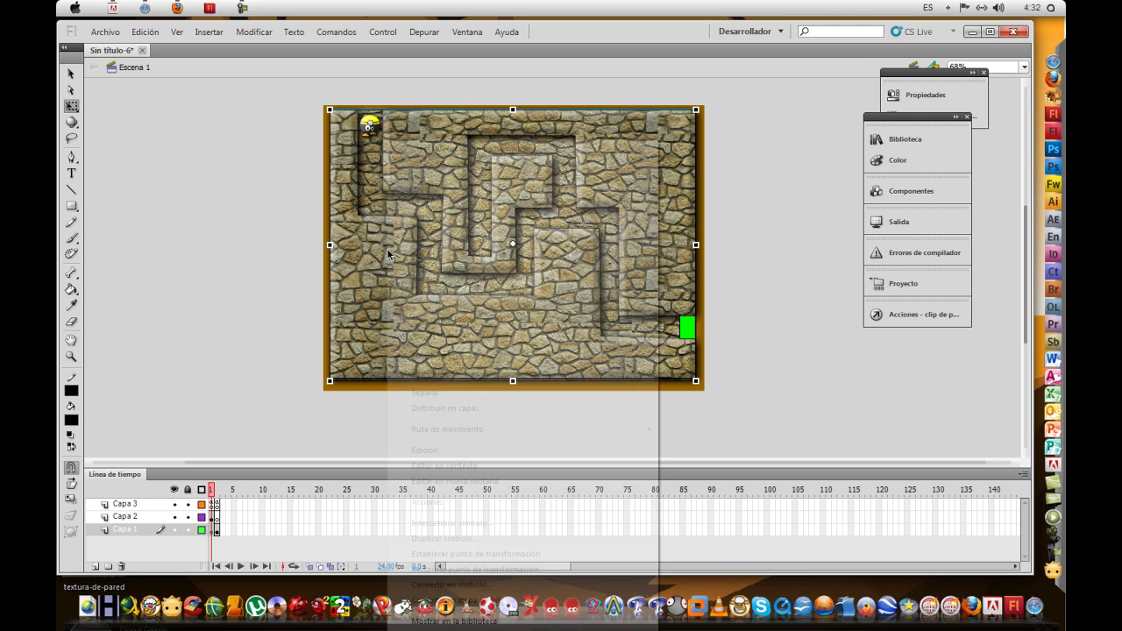
pyautogui.click(419, 502)
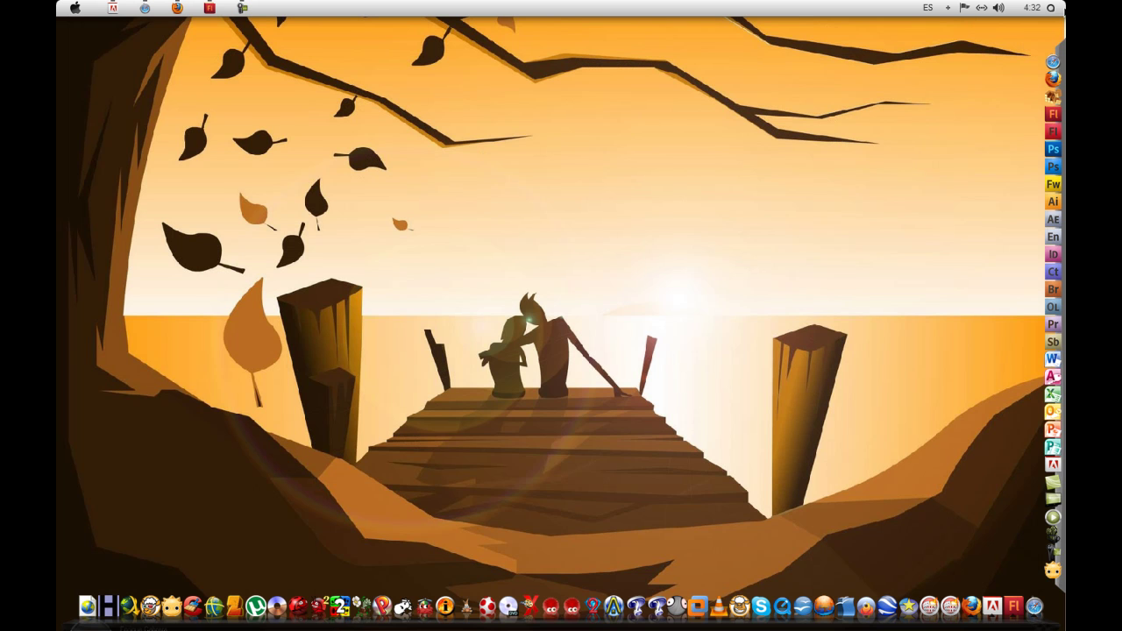
# - Open the text file named 1 from the desktop and copy all of its movement and collision code
pyautogui.press('super+d')
pyautogui.doubleClick(94, 426)
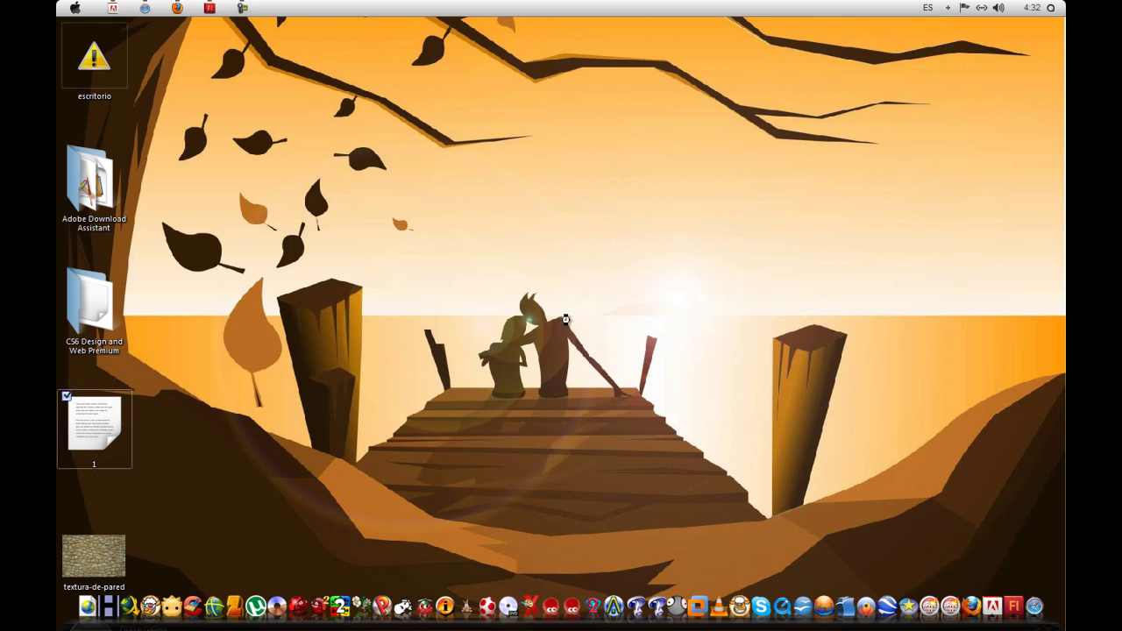
pyautogui.scroll(-3, 439, 355)
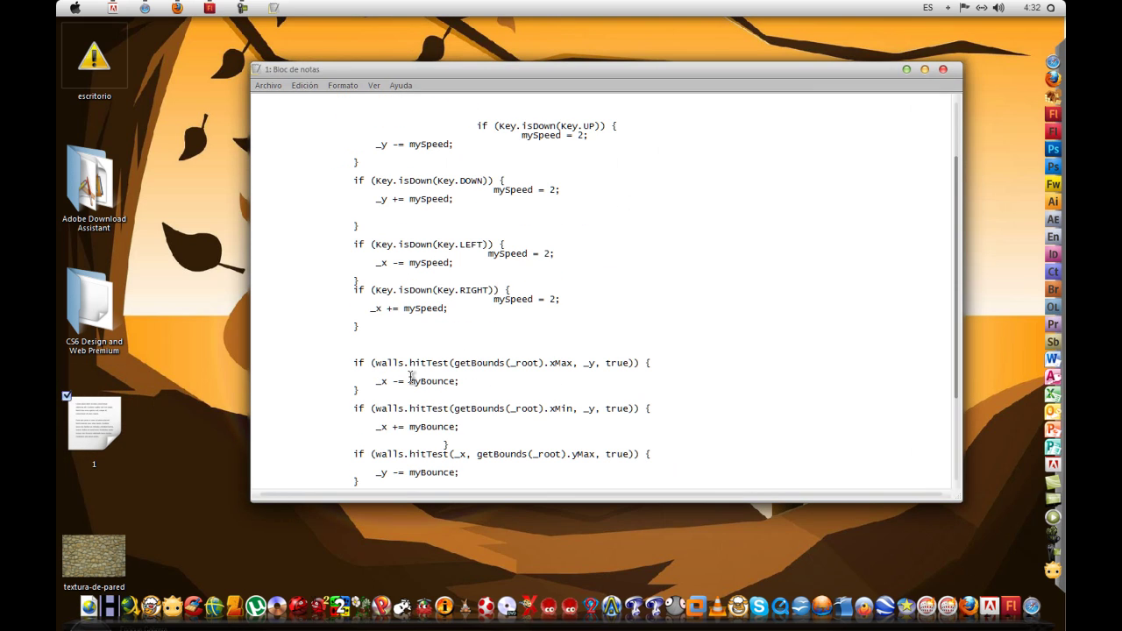
pyautogui.scroll(3, 410, 377)
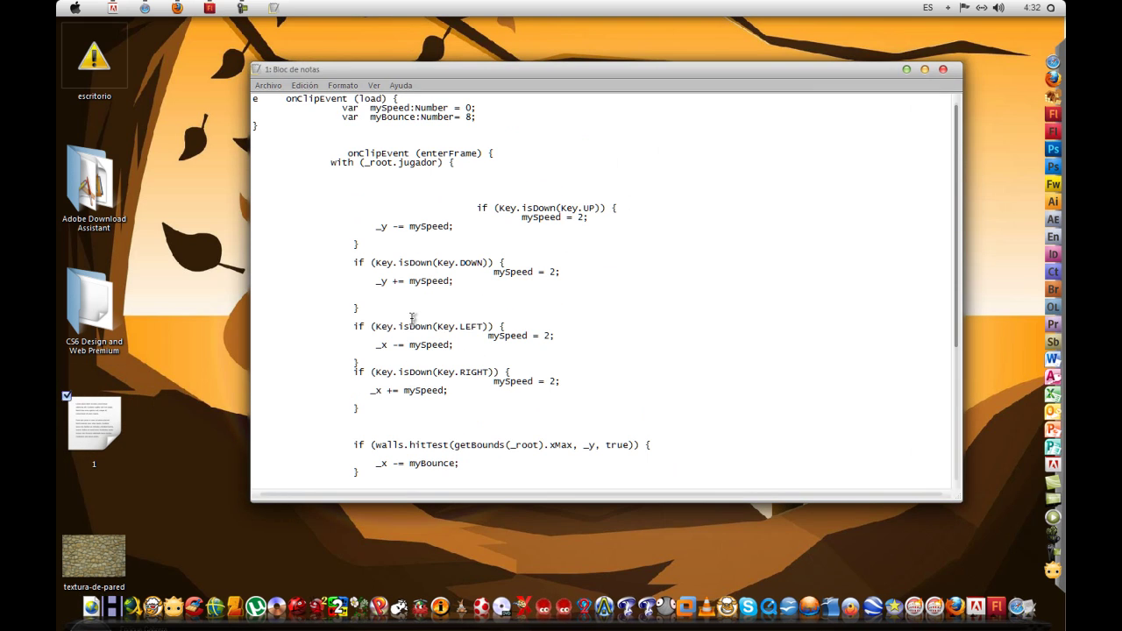
pyautogui.hotkey('ctrl', 'a')
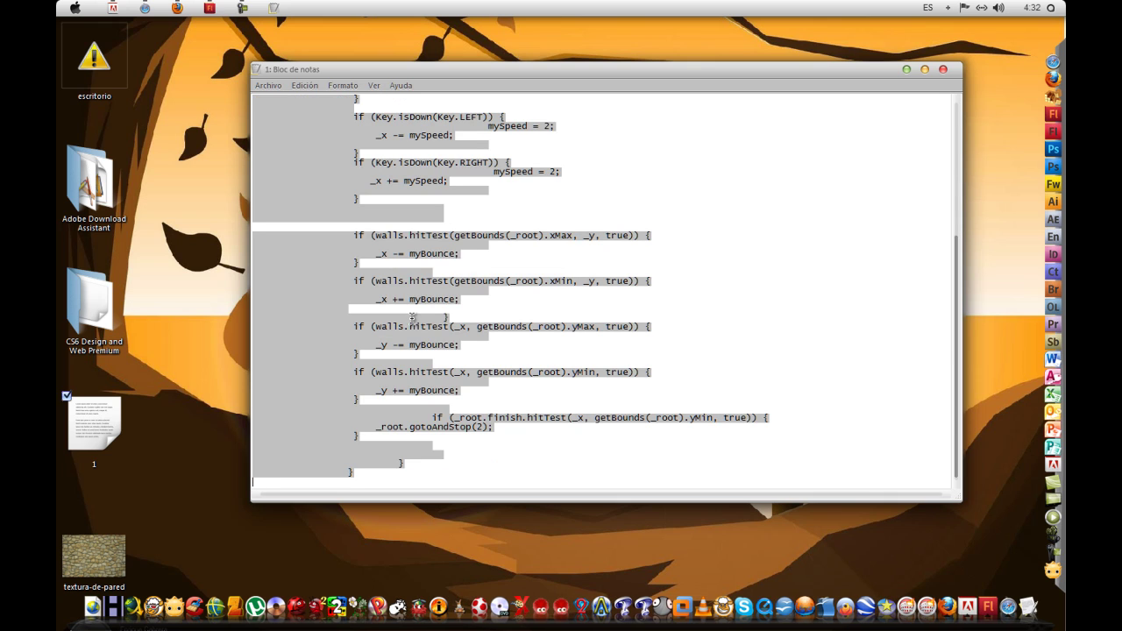
# - Switch back to Flash, paste the copied code into the maze clip's actions and look through it
pyautogui.click(209, 8)
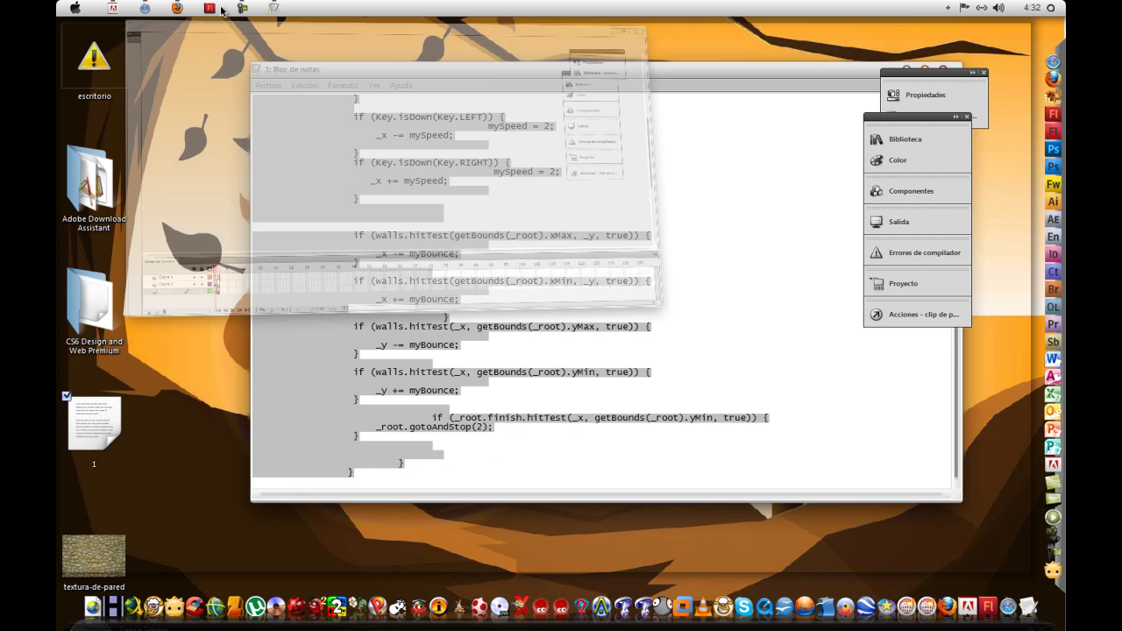
pyautogui.rightClick(349, 249)
pyautogui.click(360, 503)
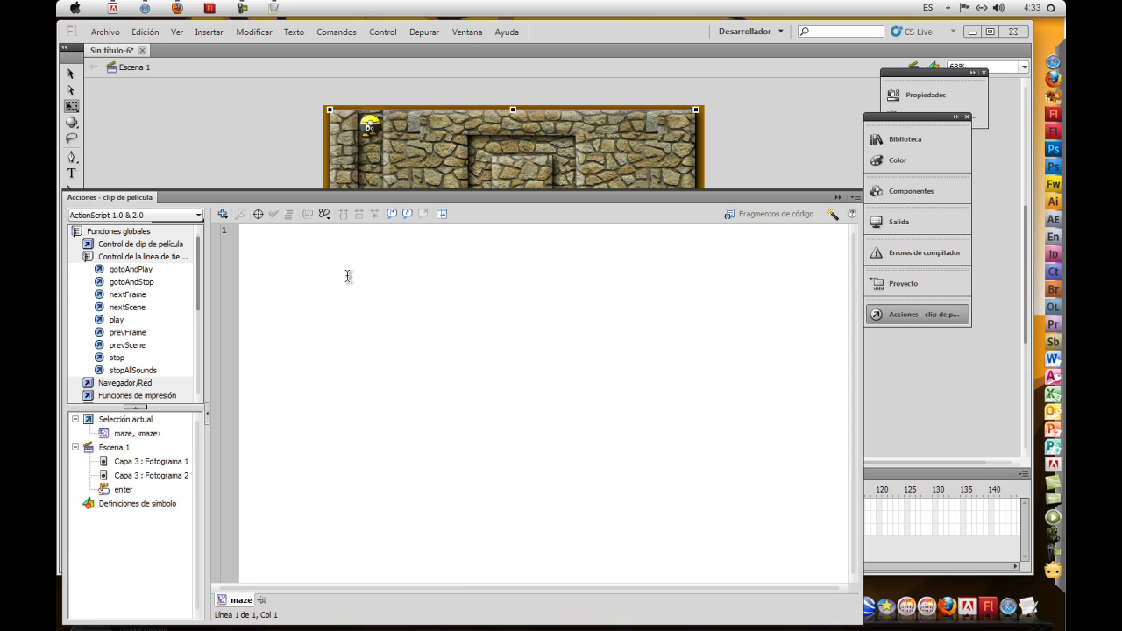
pyautogui.hotkey('ctrl', 'v')
pyautogui.click(393, 419)
pyautogui.scroll(4, 399, 456)
pyautogui.scroll(-4, 402, 467)
pyautogui.click(441, 514)
pyautogui.scroll(10, 441, 514)
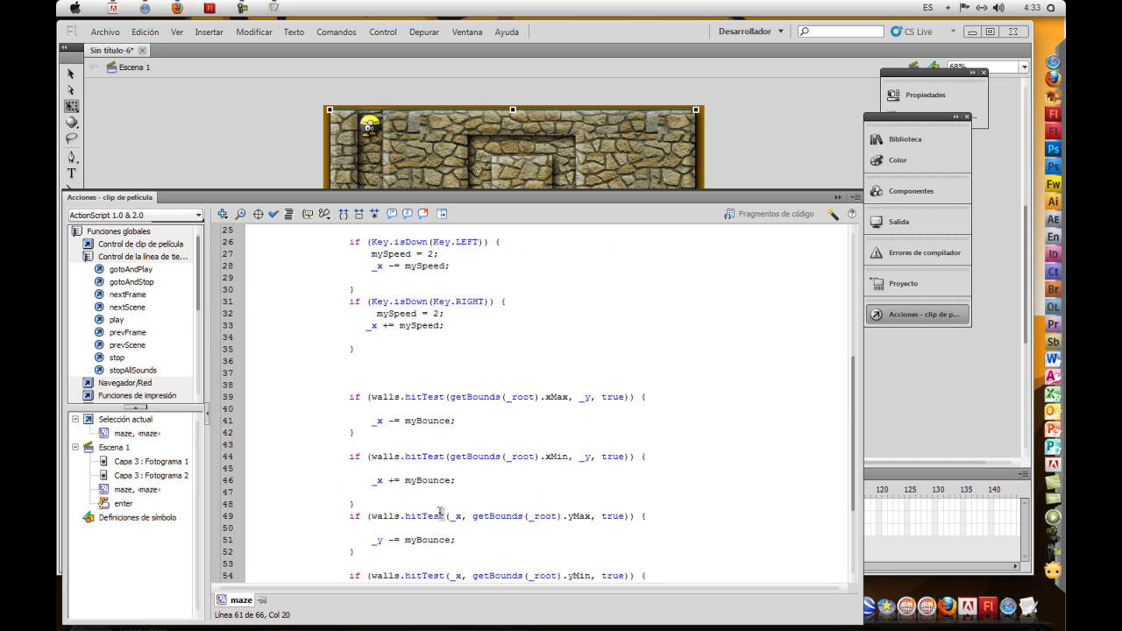
# - Review the key movement, wall collision and finish code in the maze clip's script, and collapse the code editor
pyautogui.scroll(2, 441, 514)
pyautogui.scroll(-3, 382, 319)
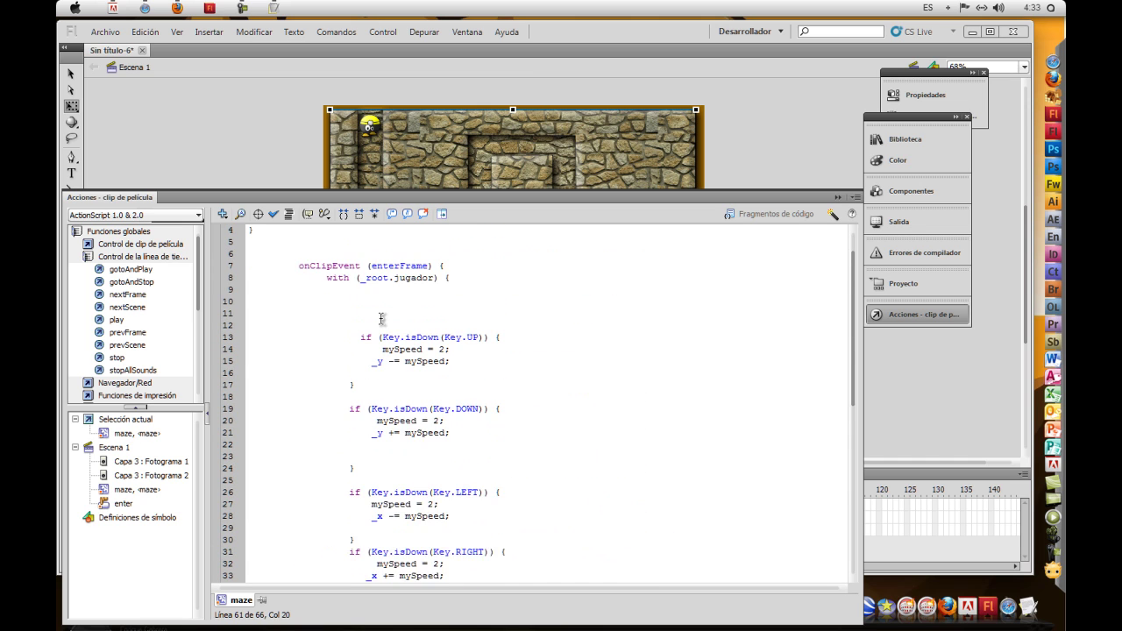
pyautogui.scroll(-2, 401, 326)
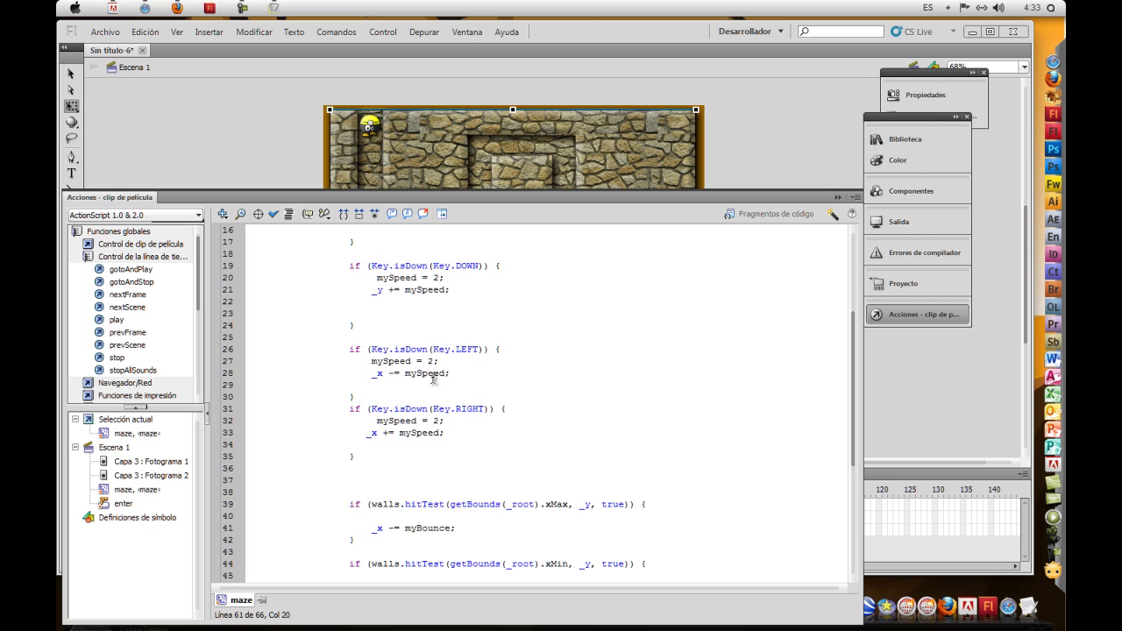
pyautogui.scroll(-1, 435, 359)
pyautogui.scroll(-3, 433, 377)
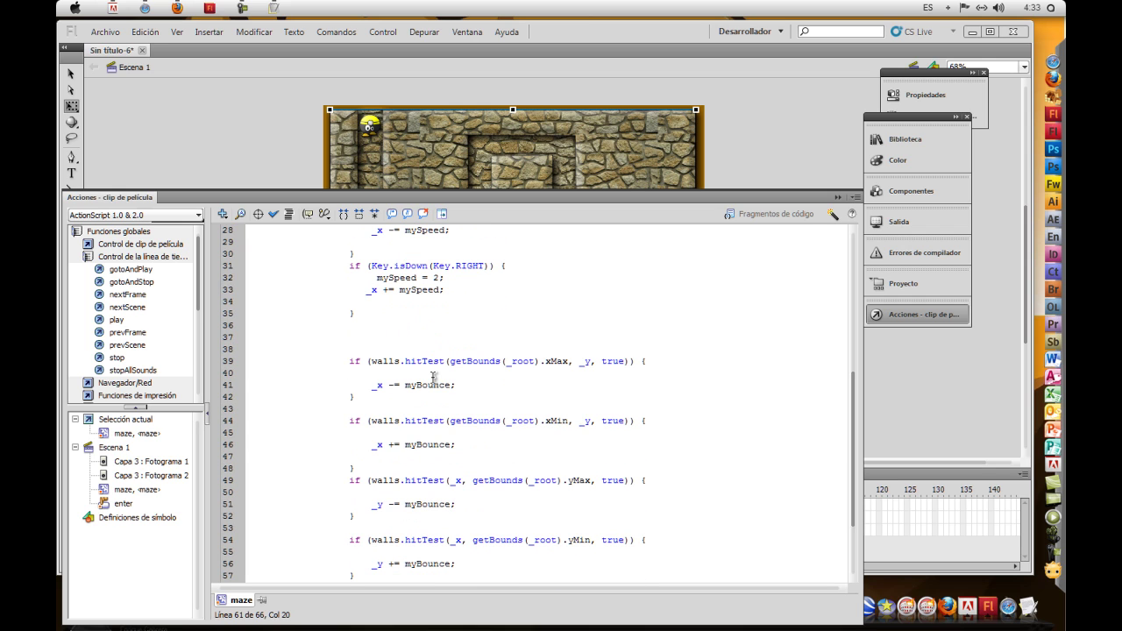
pyautogui.scroll(-2, 433, 377)
pyautogui.scroll(-1, 433, 377)
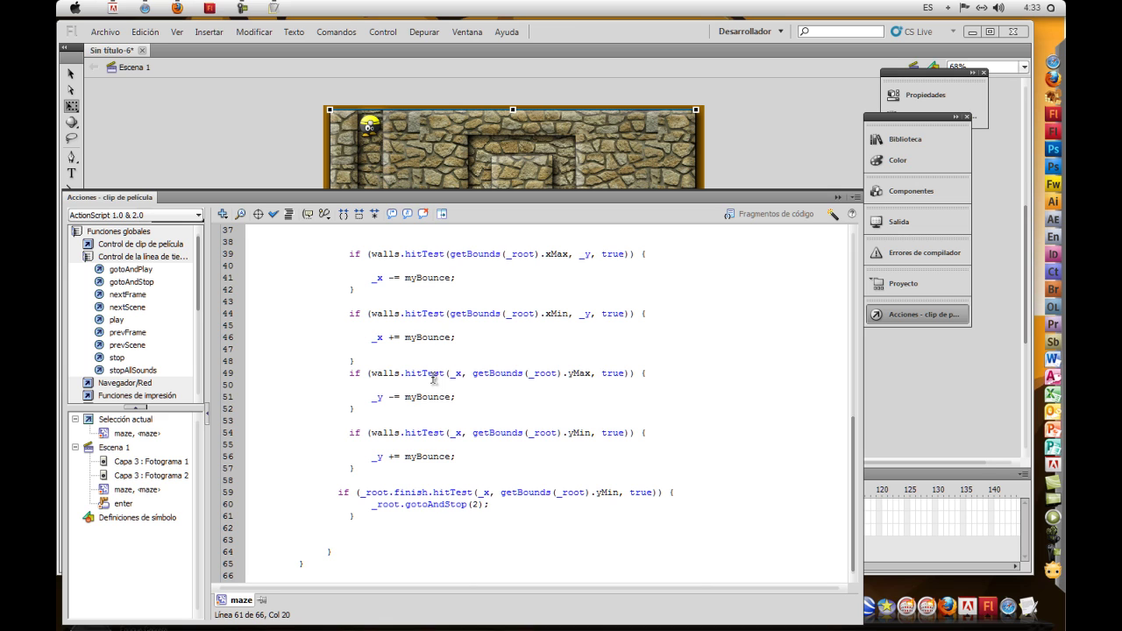
pyautogui.click(840, 198)
pyautogui.click(237, 200)
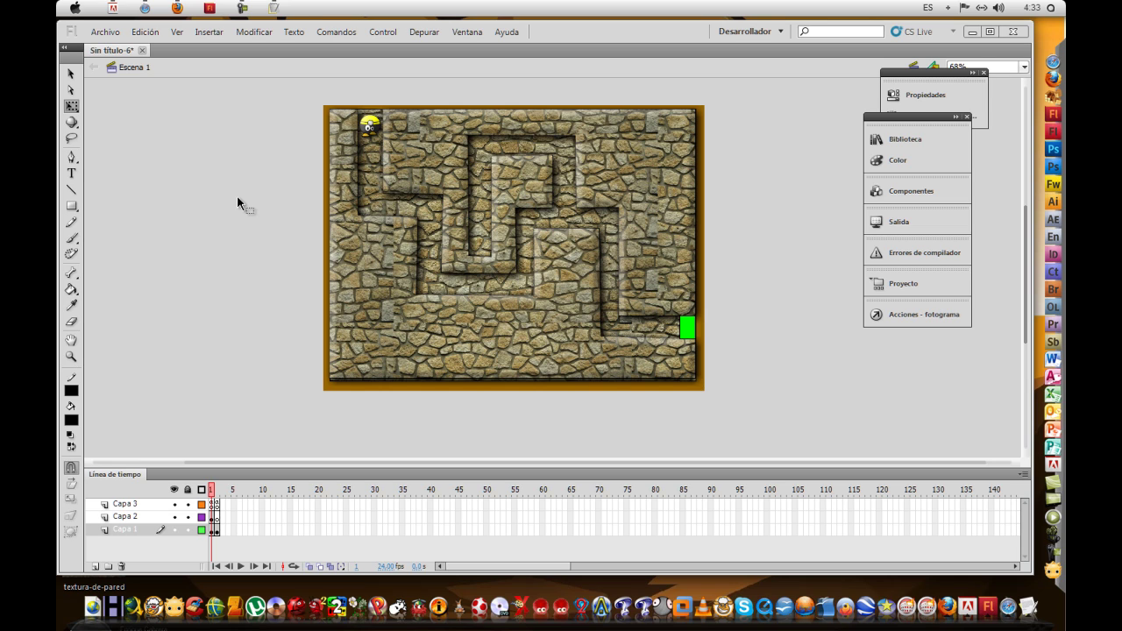
# - Test the movie, dismiss the compiler errors and close the test window
pyautogui.hotkey('ctrl', 'Return')
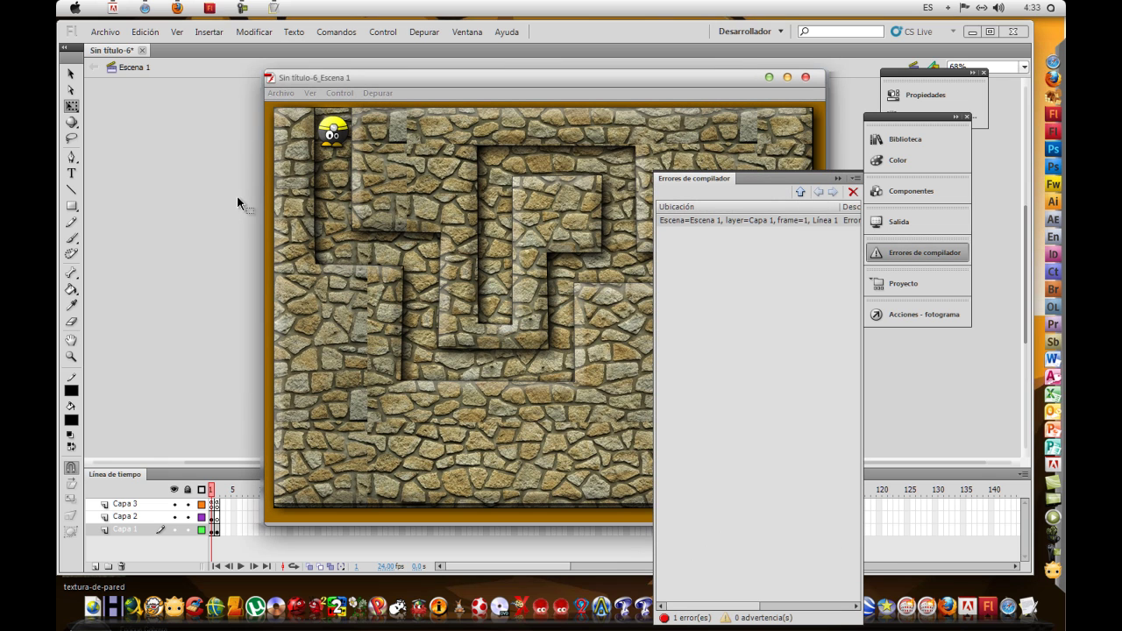
pyautogui.click(839, 176)
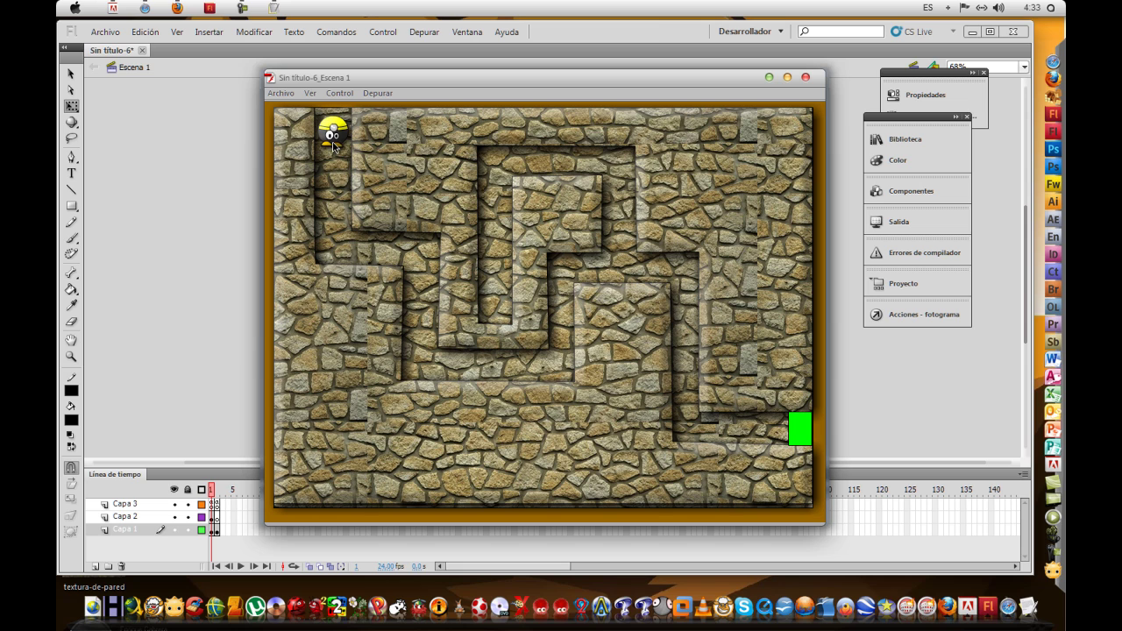
pyautogui.click(812, 78)
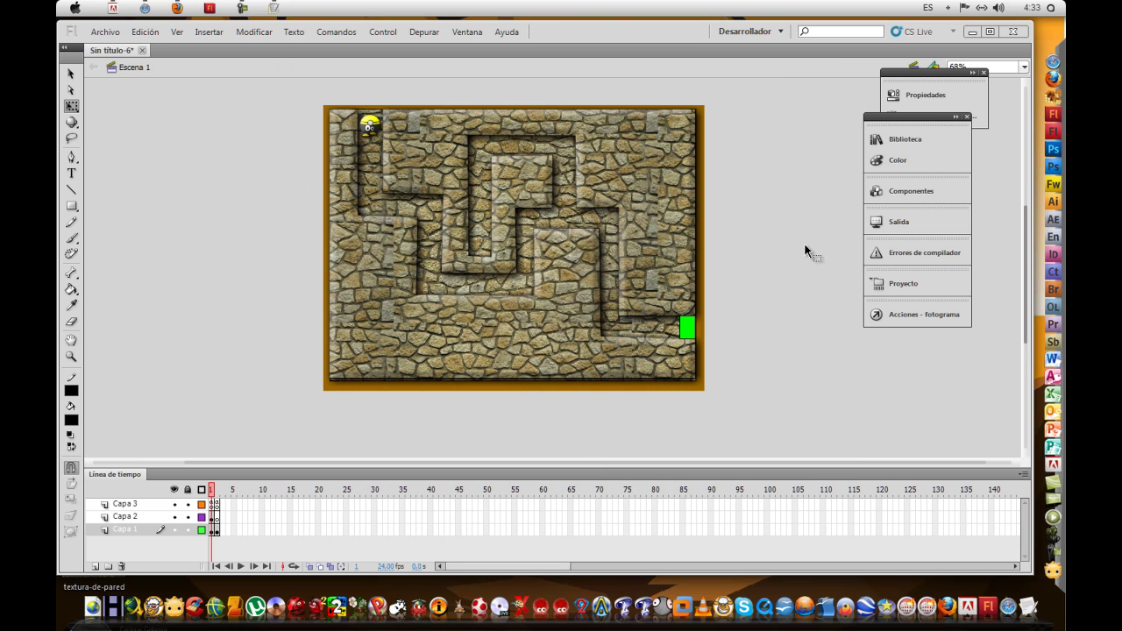
# - Test the movie again, remove the stray "e" before onClipEvent (load) in the maze script, and close the test window
pyautogui.hotkey('ctrl', 'Return')
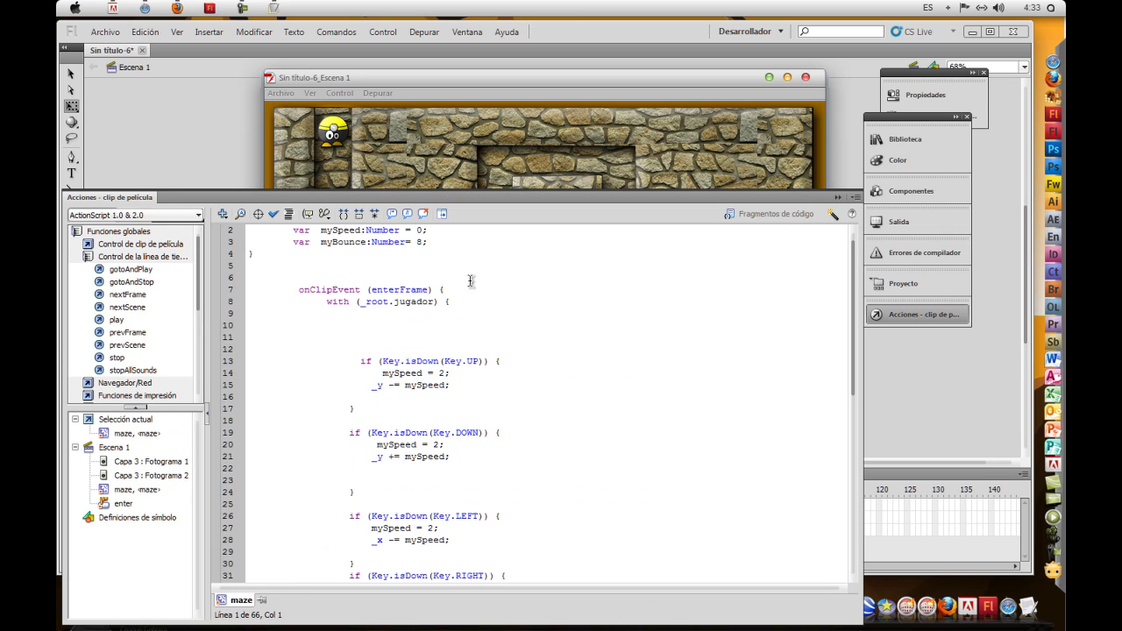
pyautogui.scroll(1, 370, 304)
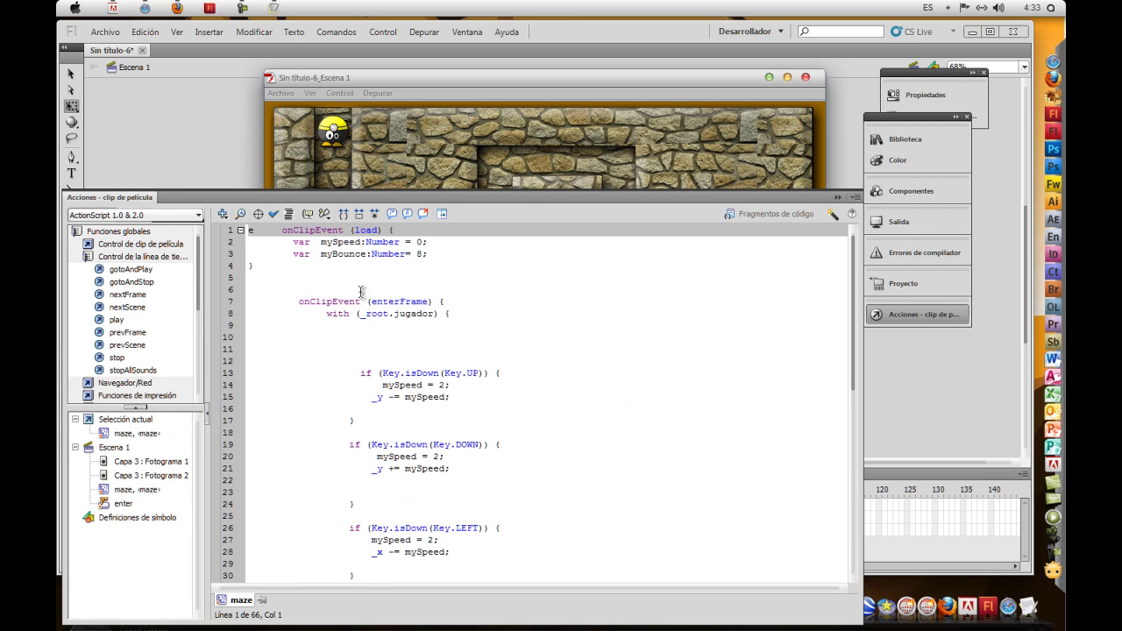
pyautogui.click(254, 230)
pyautogui.press('Delete')
pyautogui.press('Delete')
pyautogui.press('BackSpace')
pyautogui.click(313, 258)
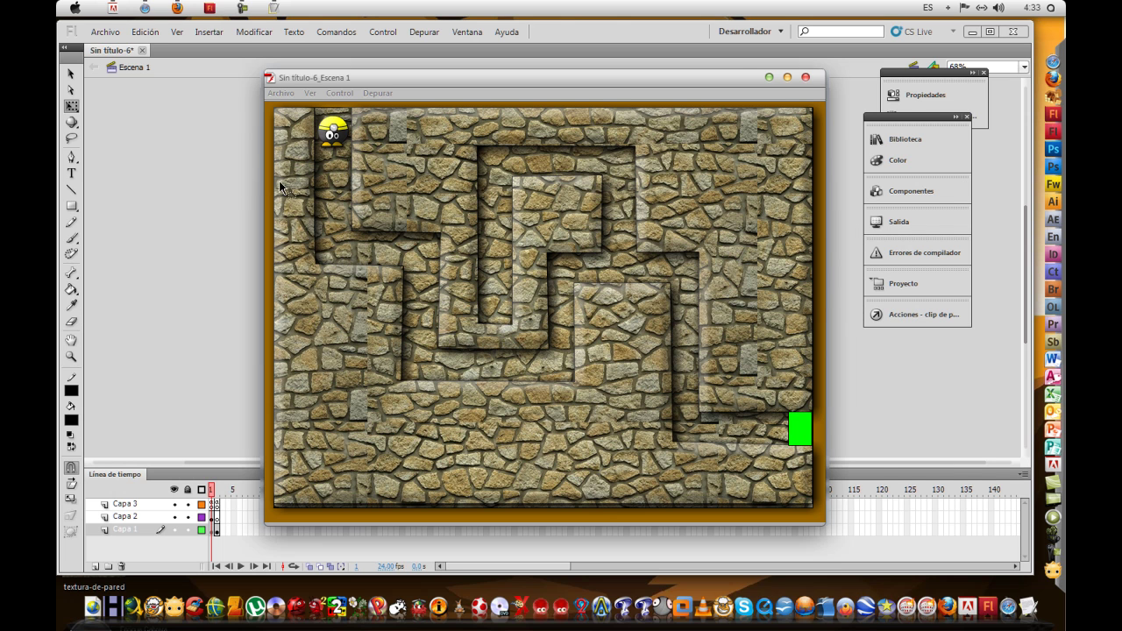
pyautogui.click(279, 181)
pyautogui.click(213, 181)
pyautogui.click(804, 78)
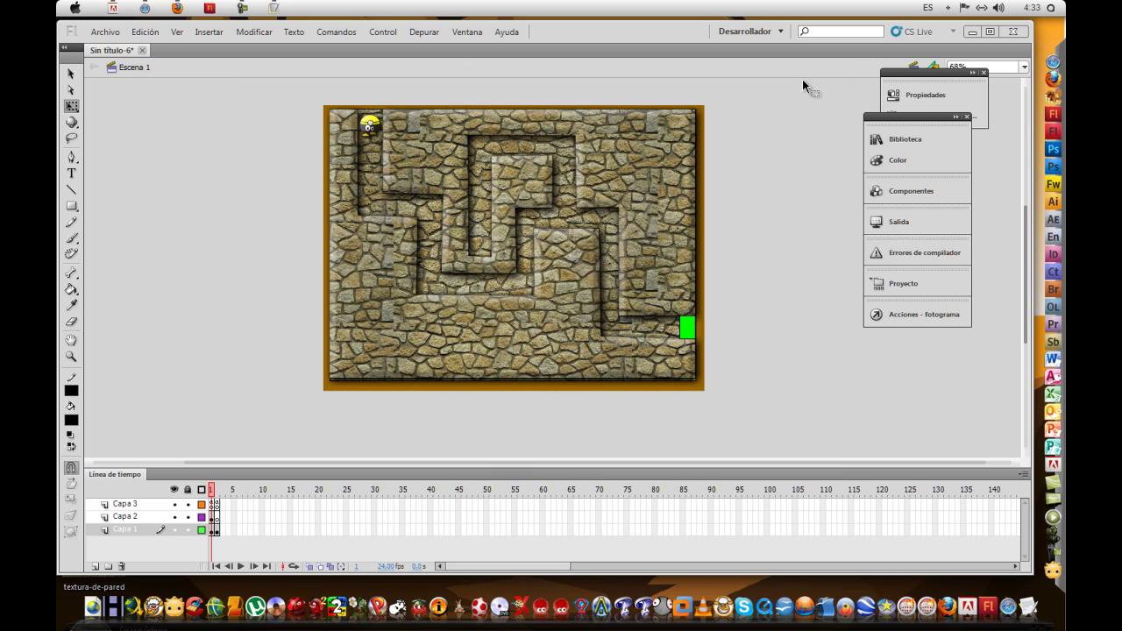
# - Rerun the movie test, read the messages in the output and close the test
pyautogui.hotkey('ctrl', 'Return')
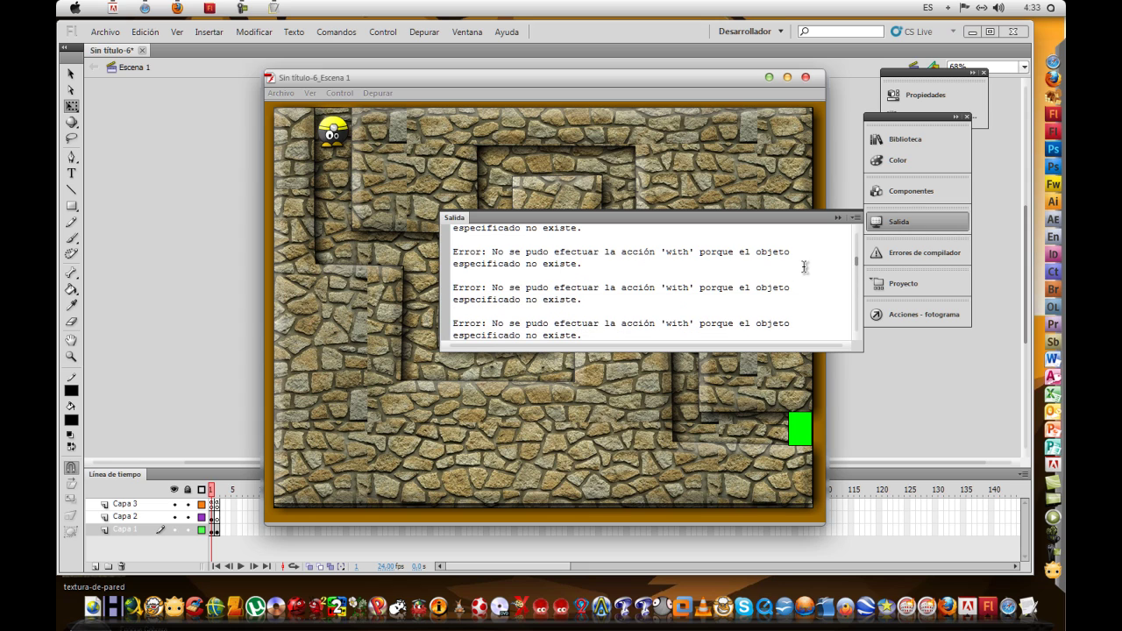
pyautogui.moveTo(854, 234); pyautogui.dragTo(855, 232)
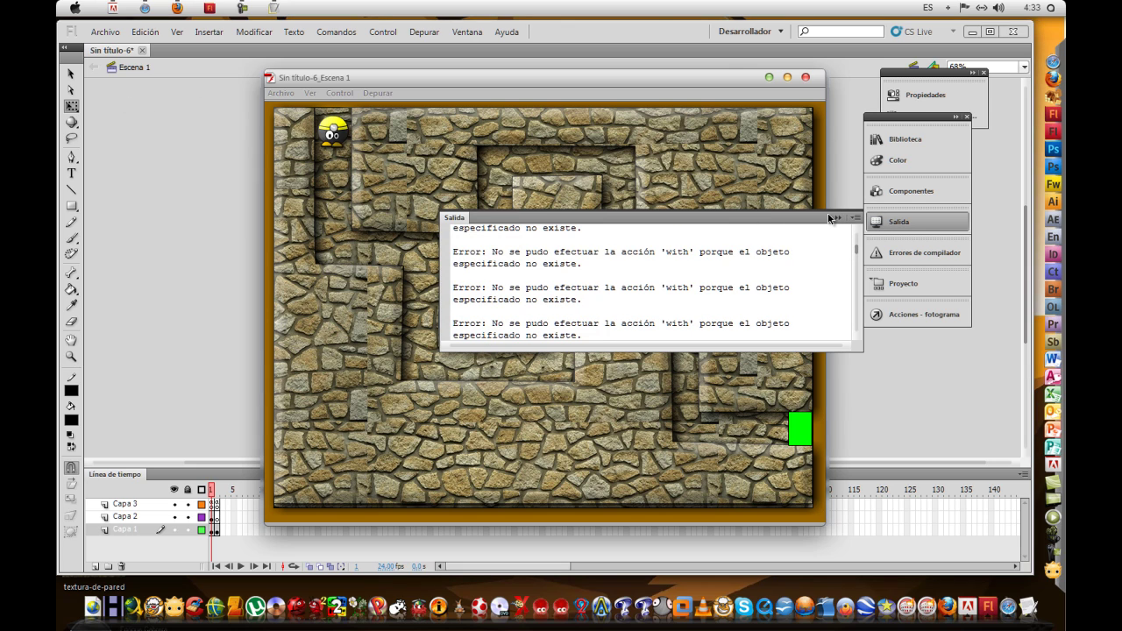
pyautogui.click(804, 78)
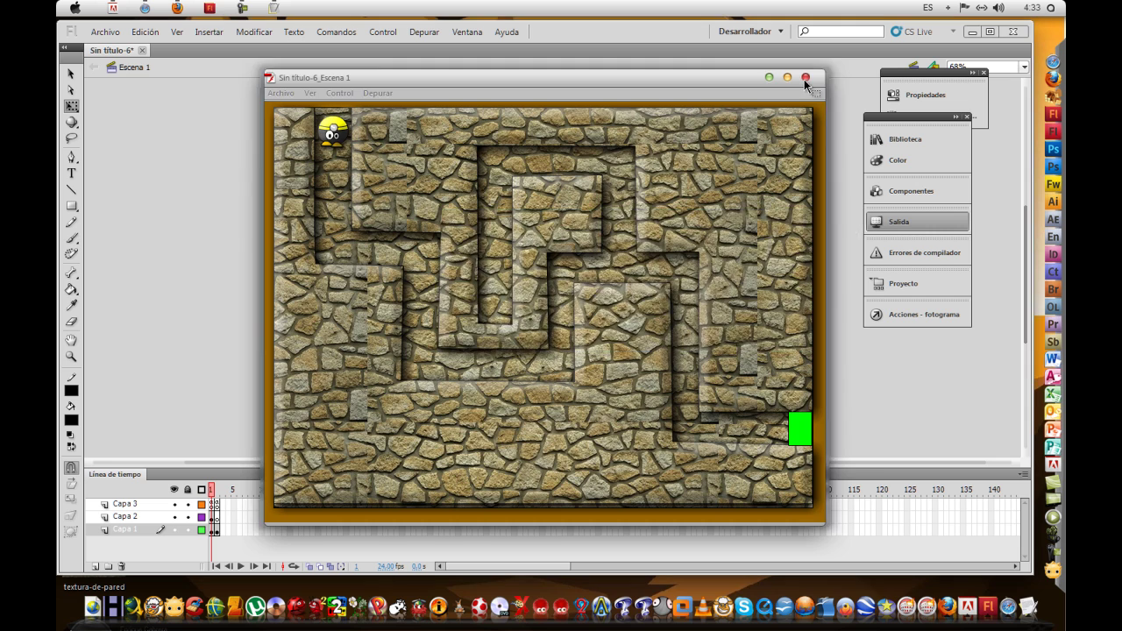
pyautogui.click(366, 281)
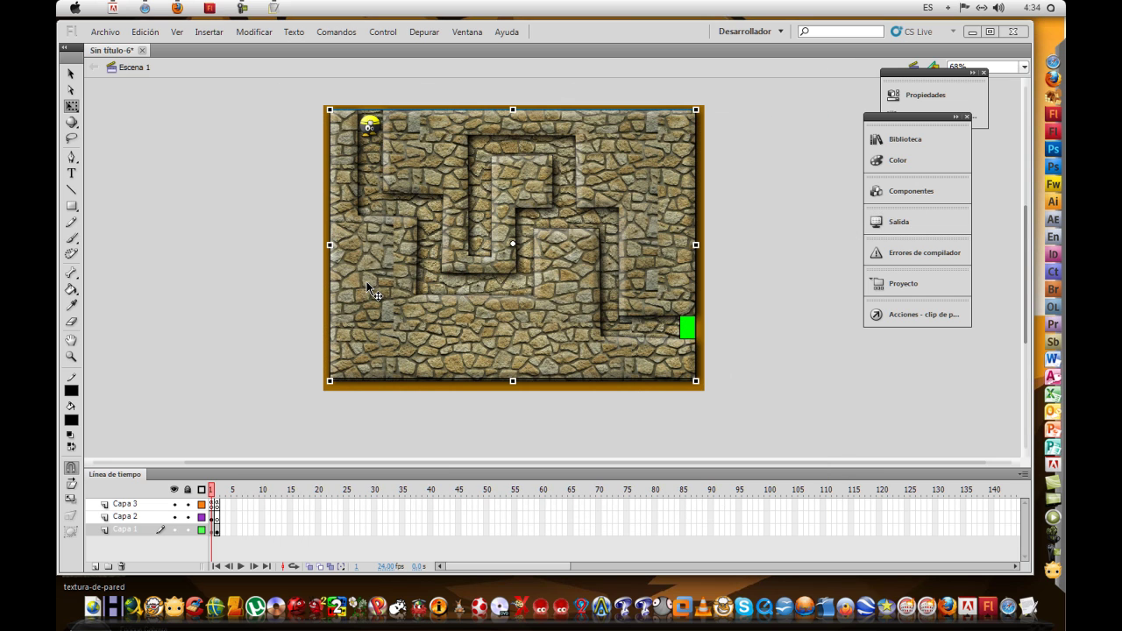
pyautogui.rightClick(366, 282)
pyautogui.press('Escape')
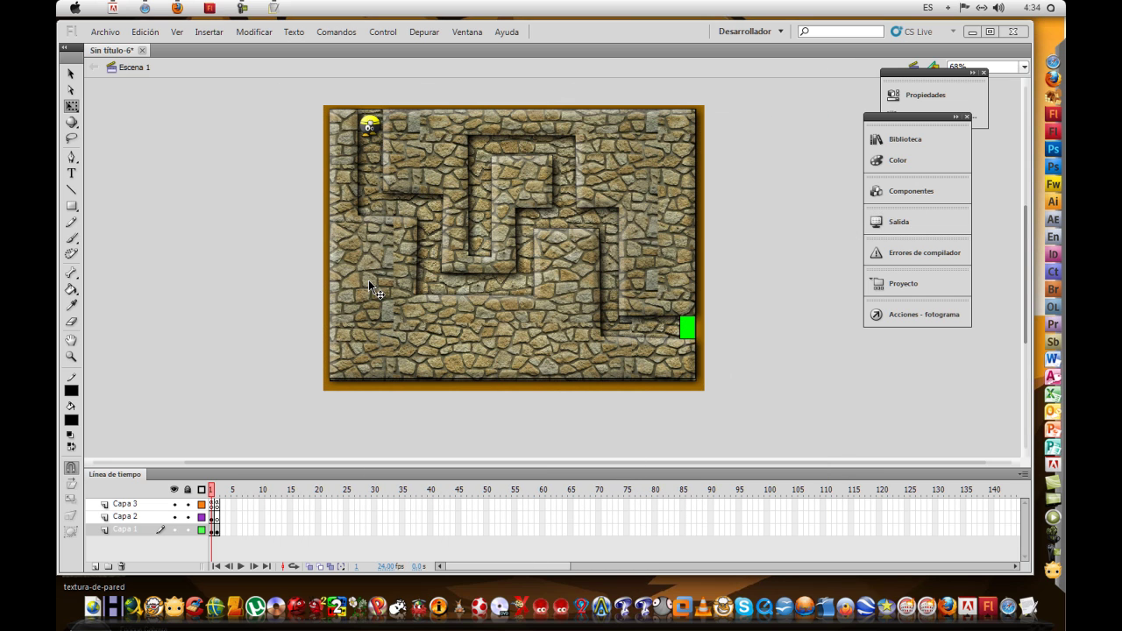
pyautogui.rightClick(368, 279)
pyautogui.click(304, 107)
# - Cut the player, maze and finish clips from frame 1 and paste them in place on Capa 2
pyautogui.moveTo(277, 95); pyautogui.dragTo(794, 416)
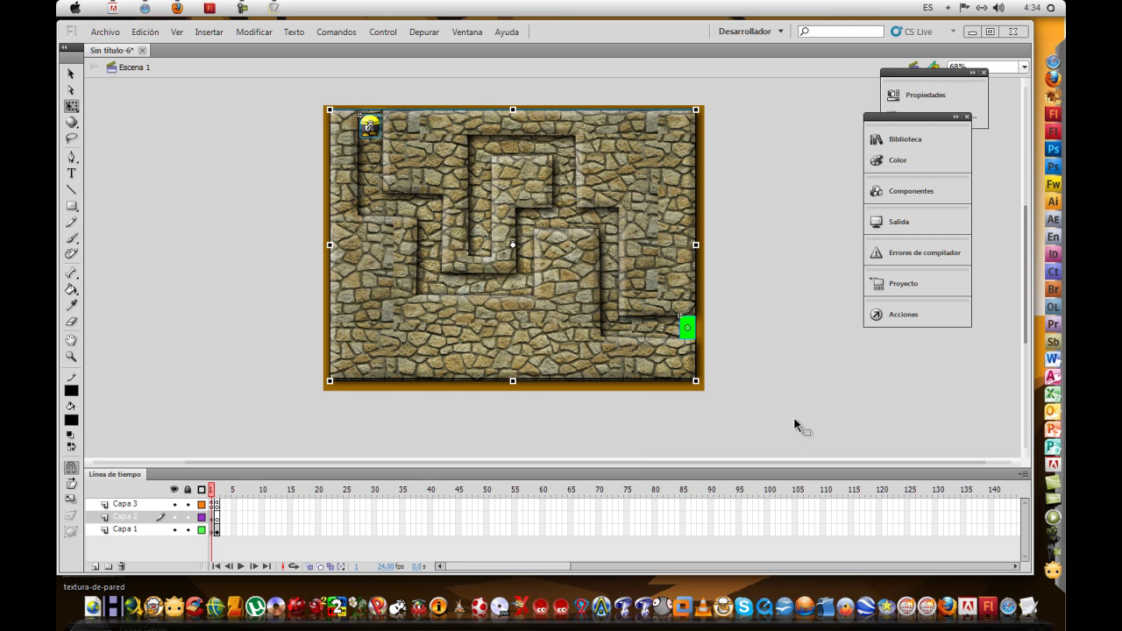
pyautogui.press('Delete')
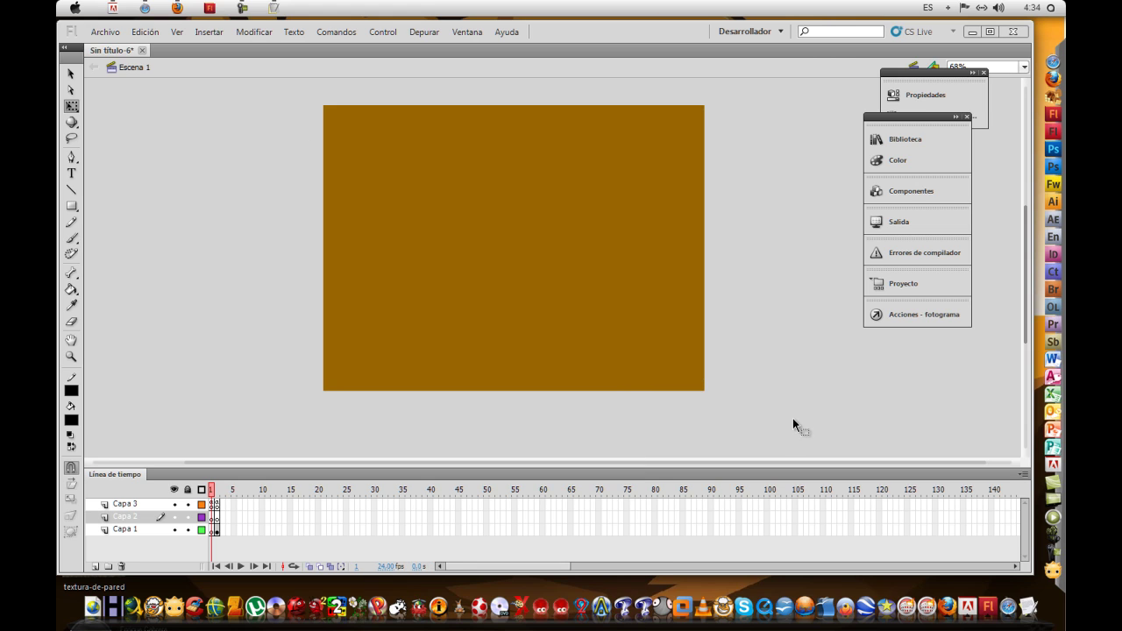
pyautogui.rightClick(220, 248)
pyautogui.click(240, 305)
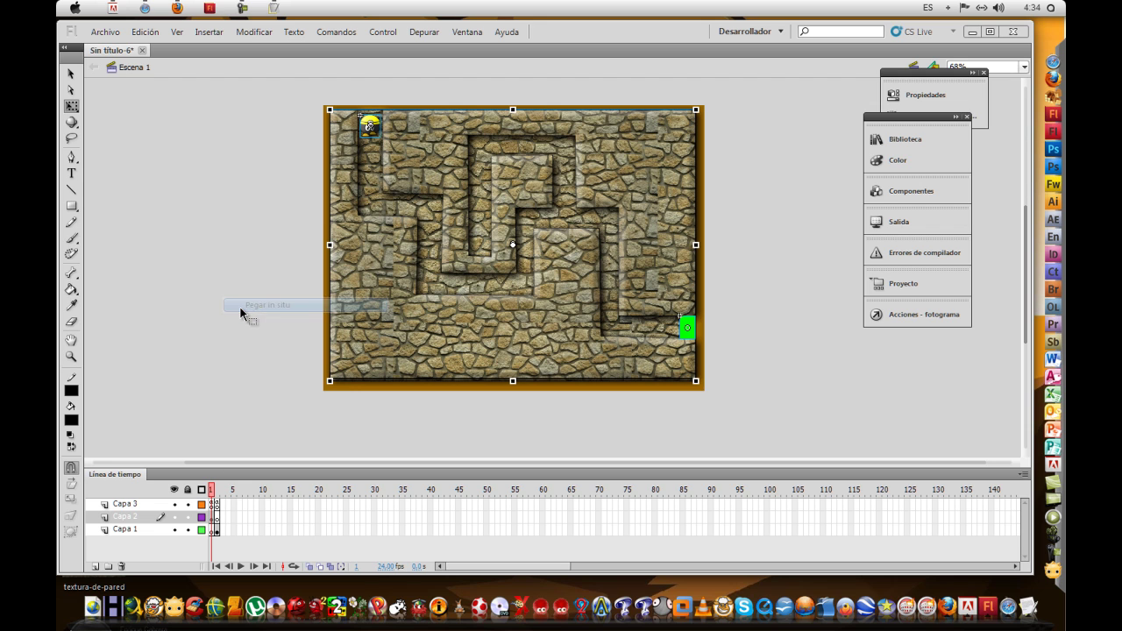
pyautogui.click(241, 307)
# - Check the instance names of the player clip, the maze clip and the walls clip inside it, and return to Escena 1
pyautogui.click(367, 127)
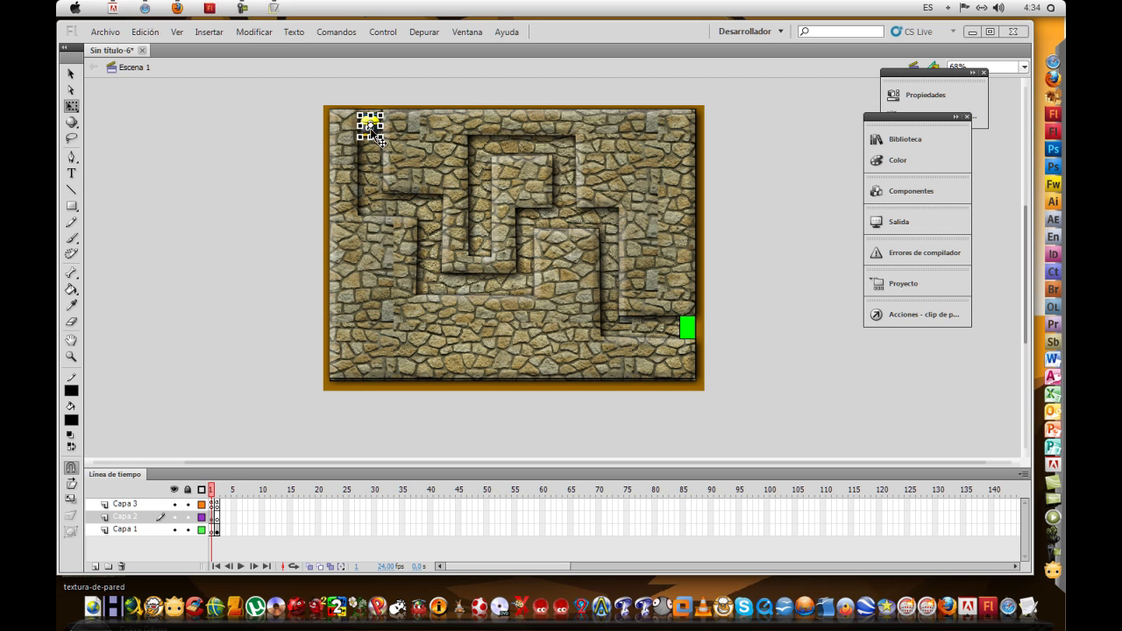
pyautogui.click(927, 98)
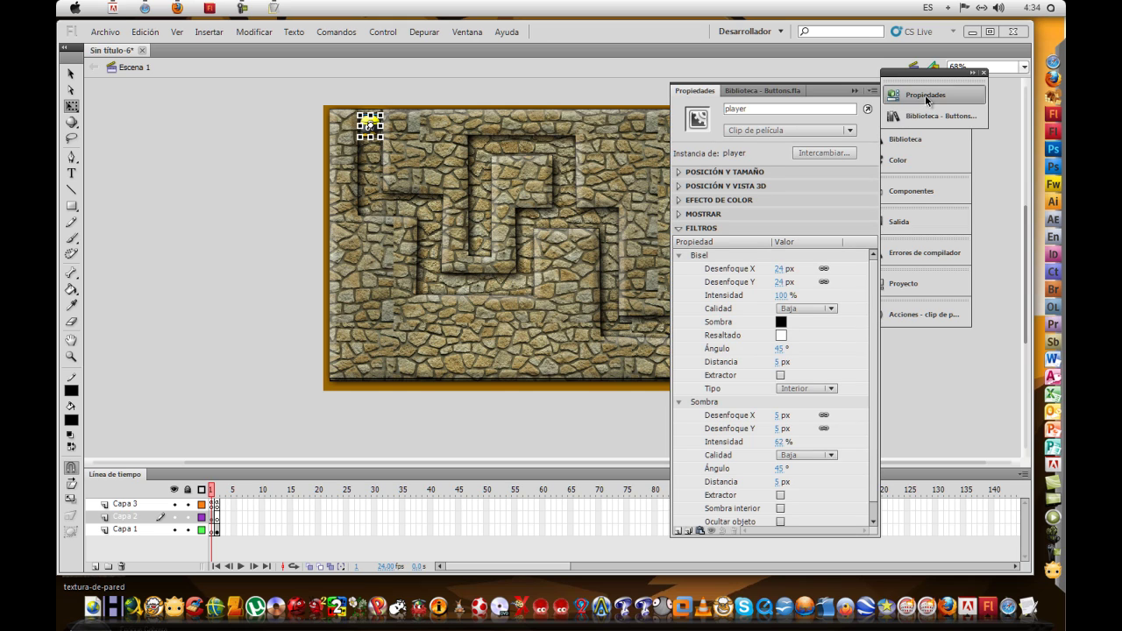
pyautogui.click(396, 321)
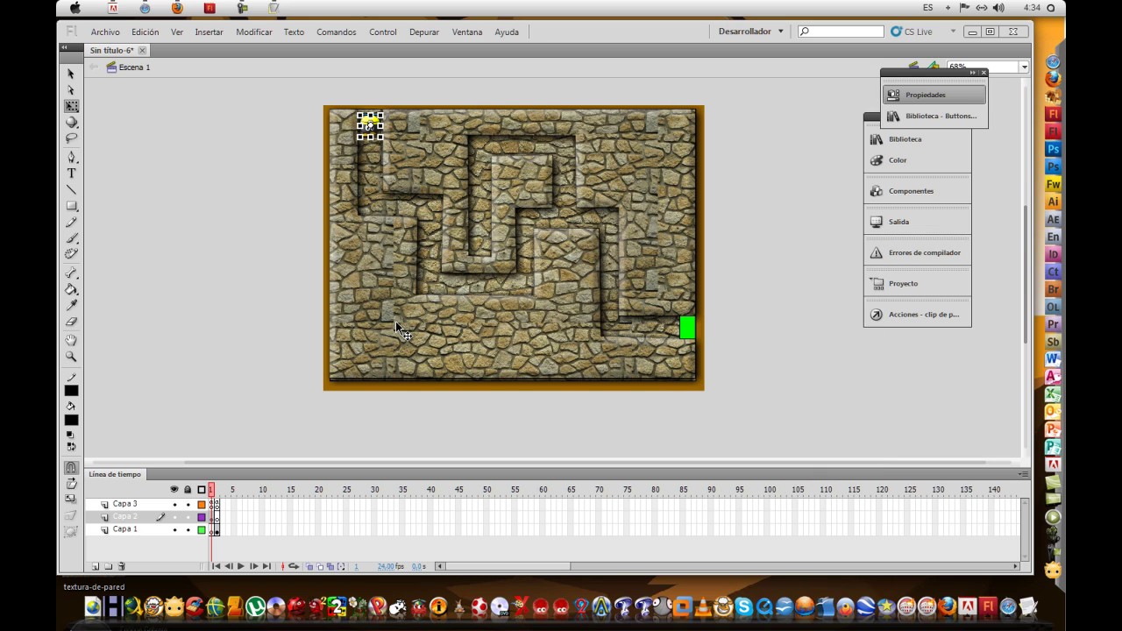
pyautogui.click(939, 88)
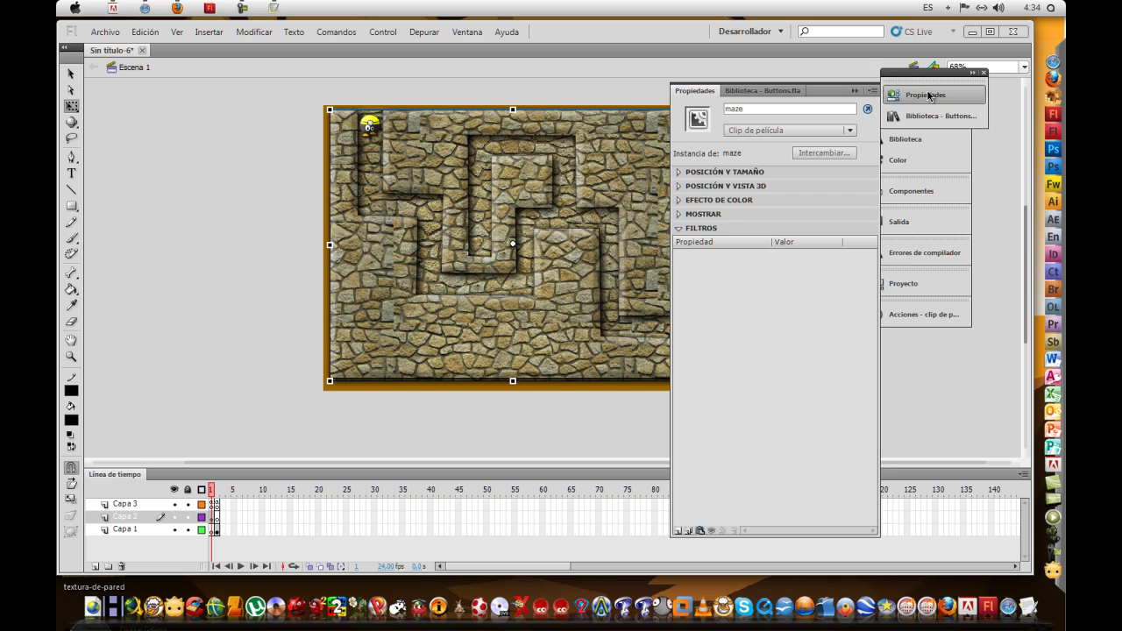
pyautogui.click(475, 327)
pyautogui.doubleClick(475, 327)
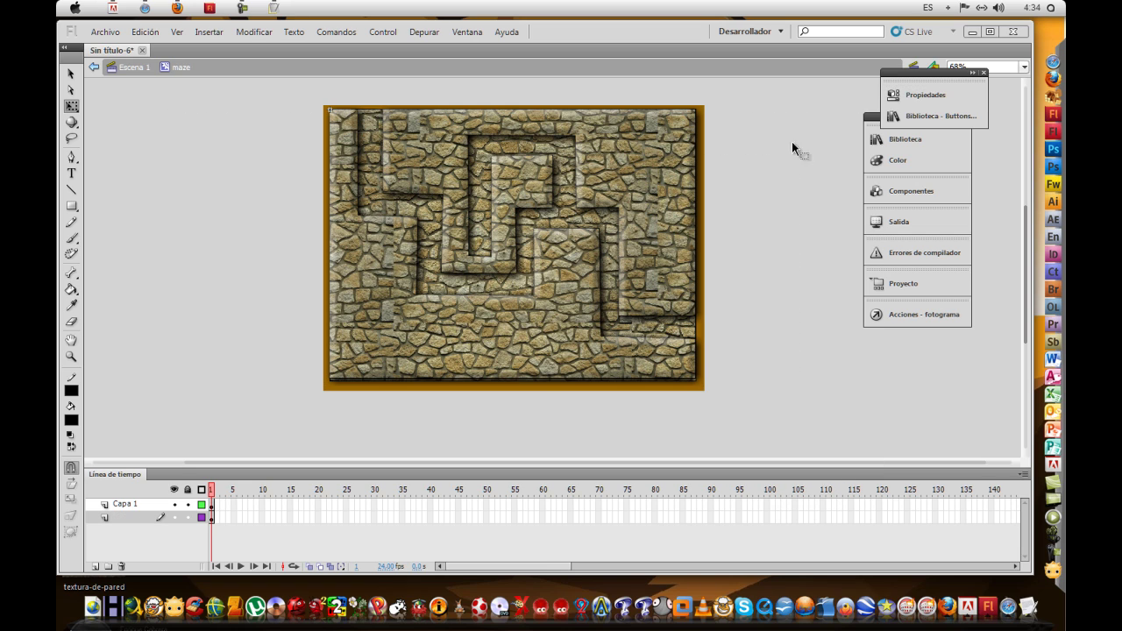
pyautogui.click(944, 102)
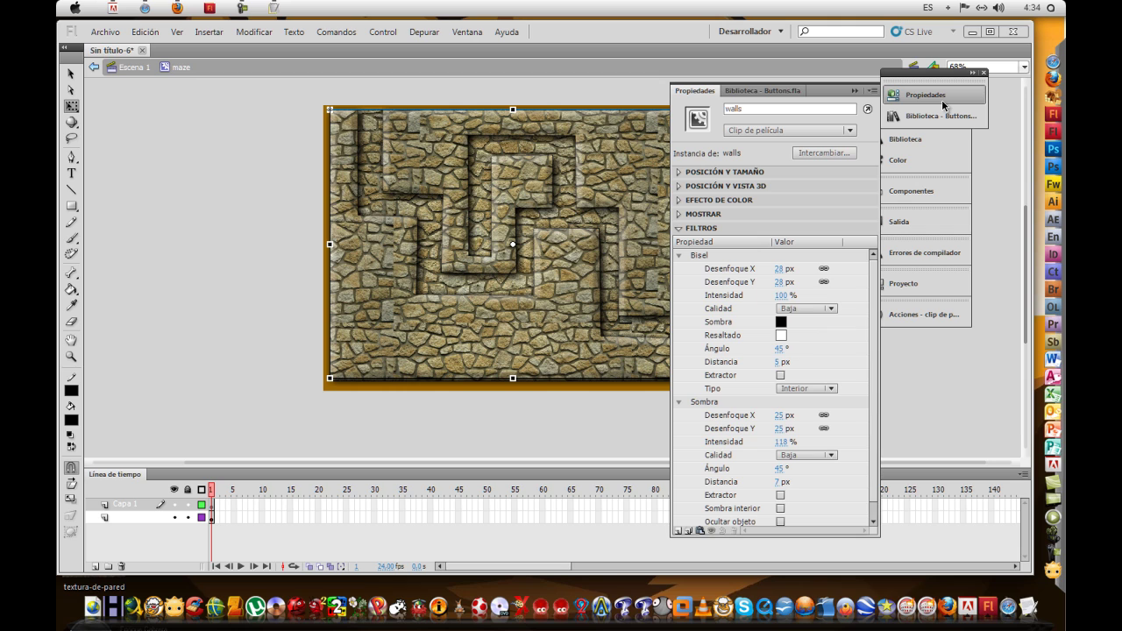
pyautogui.doubleClick(242, 309)
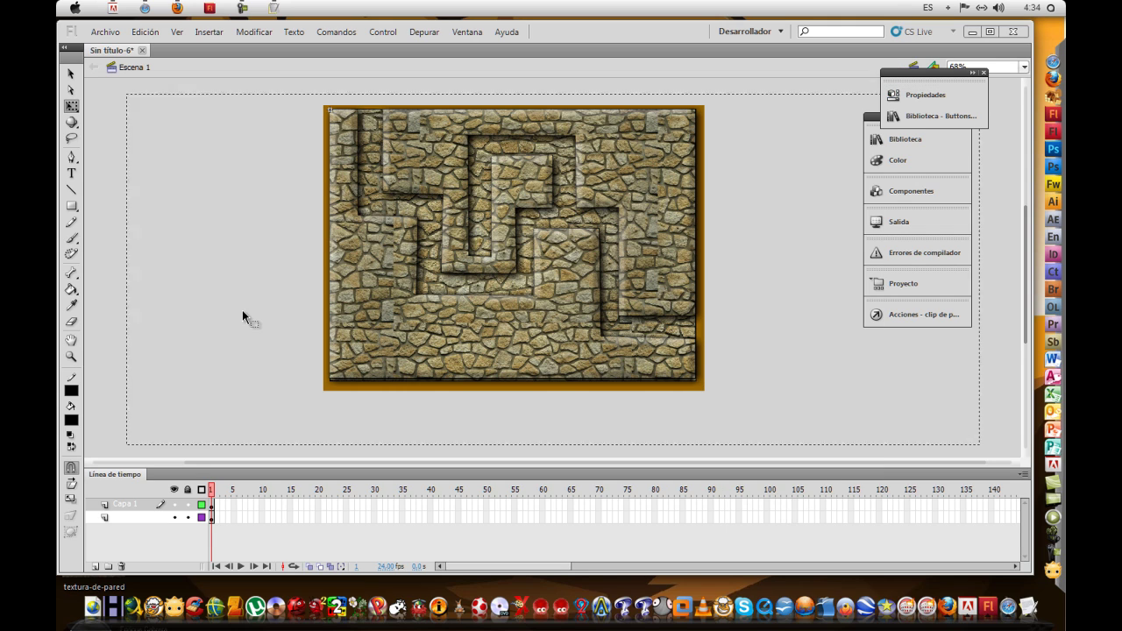
# - Give the green goal clip at the maze exit the instance name finish
pyautogui.click(688, 324)
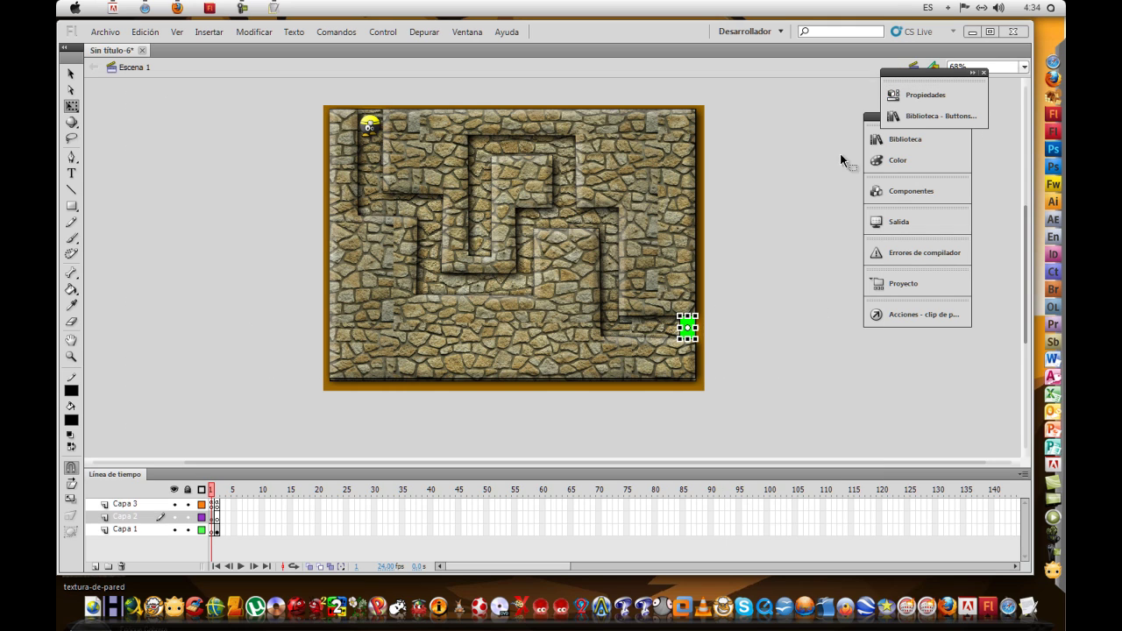
pyautogui.click(914, 95)
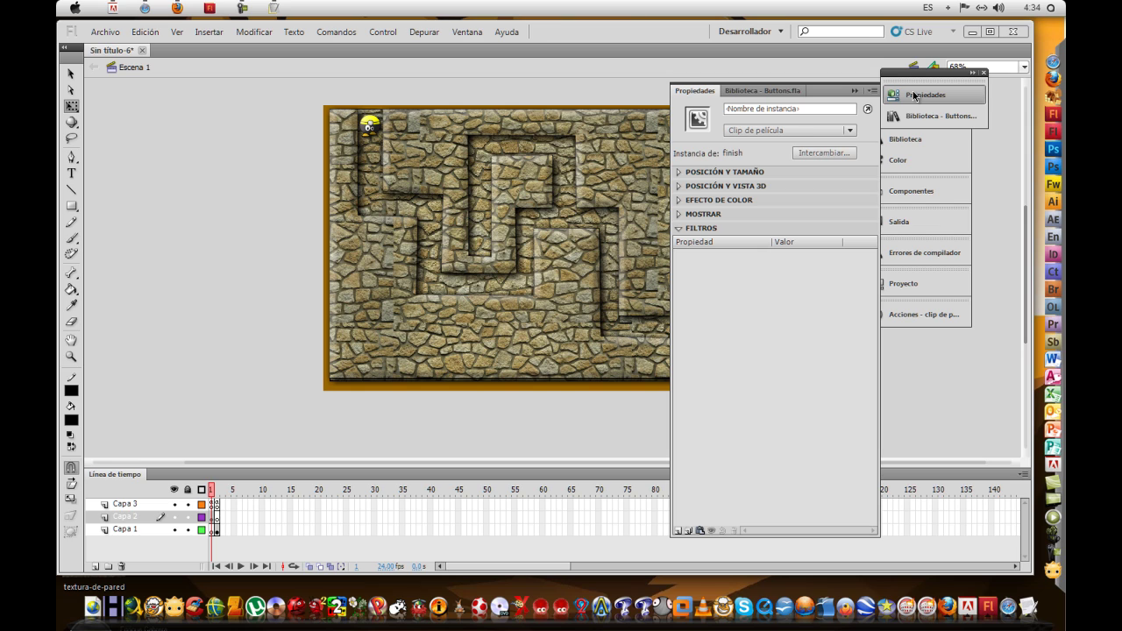
pyautogui.click(789, 109)
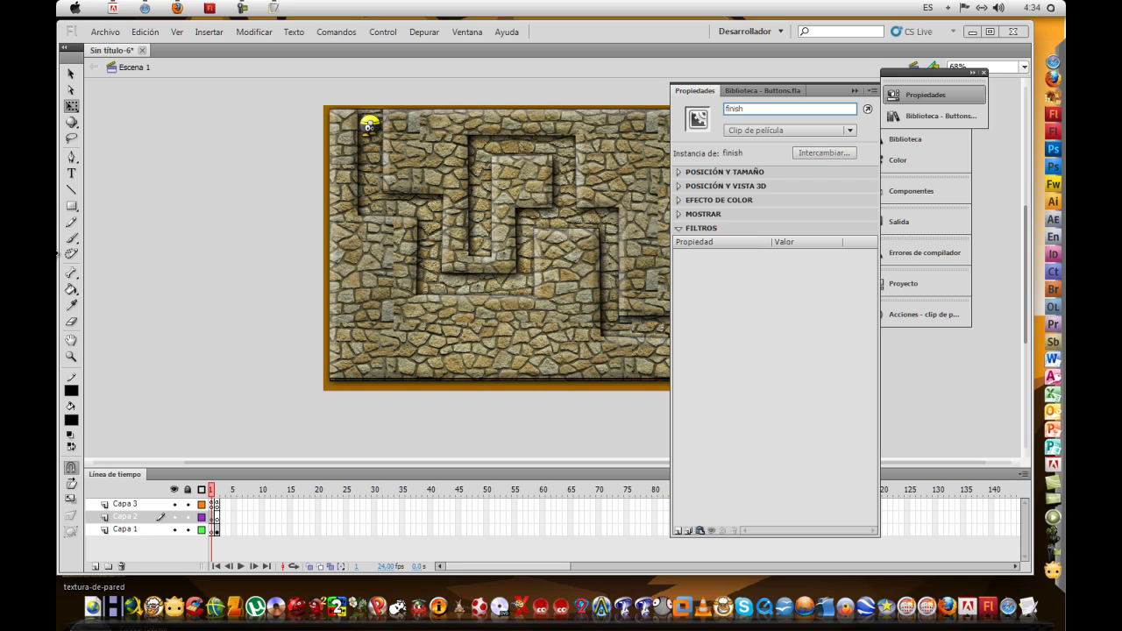
pyautogui.click(208, 171)
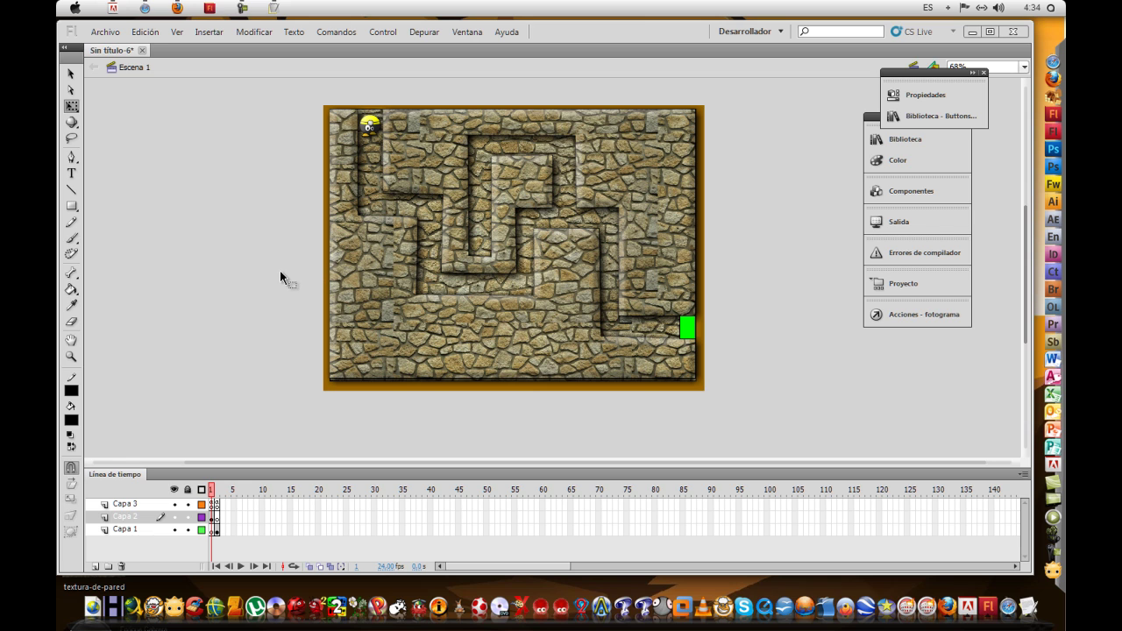
# - Open the actions of the stone maze clip and delete its entire script
pyautogui.click(354, 268)
pyautogui.rightClick(355, 270)
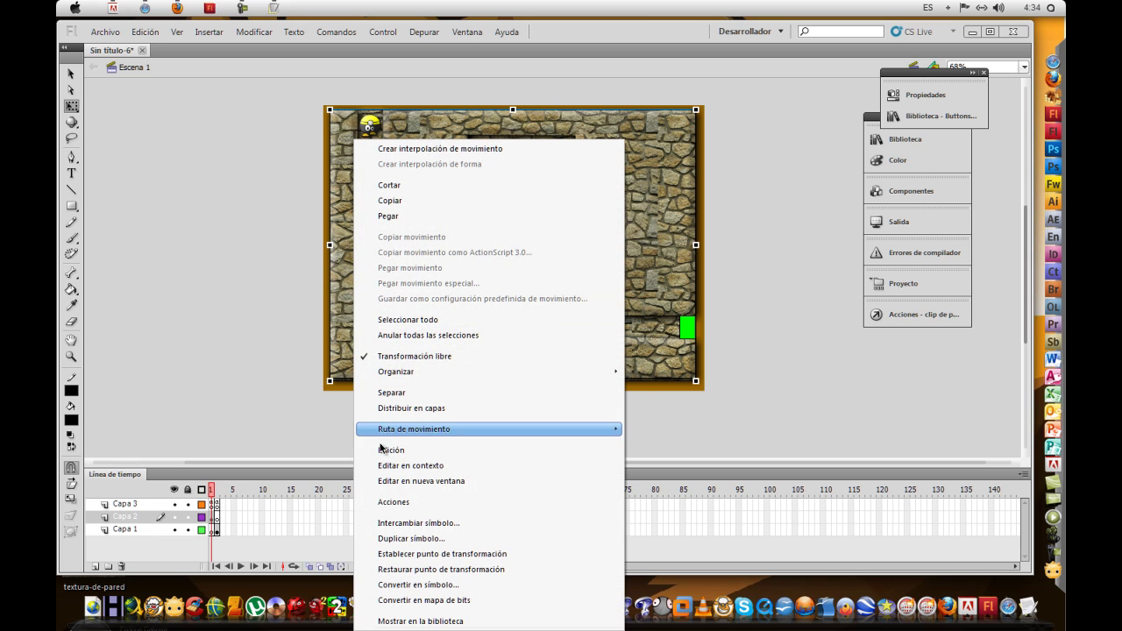
pyautogui.click(387, 504)
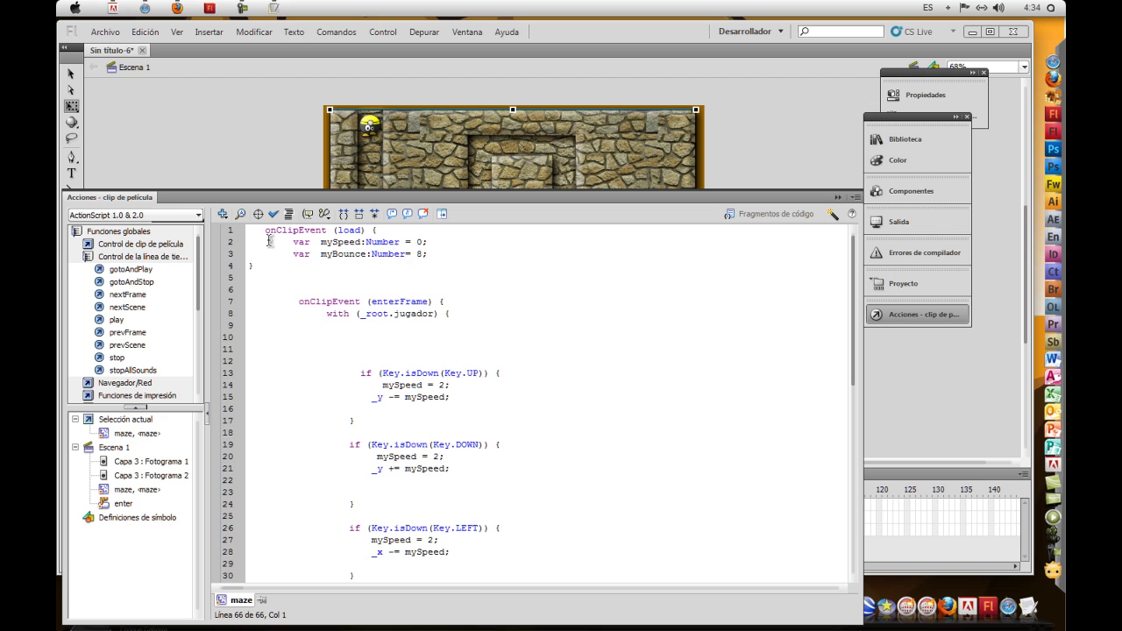
pyautogui.hotkey('ctrl', 'a')
pyautogui.press('Delete')
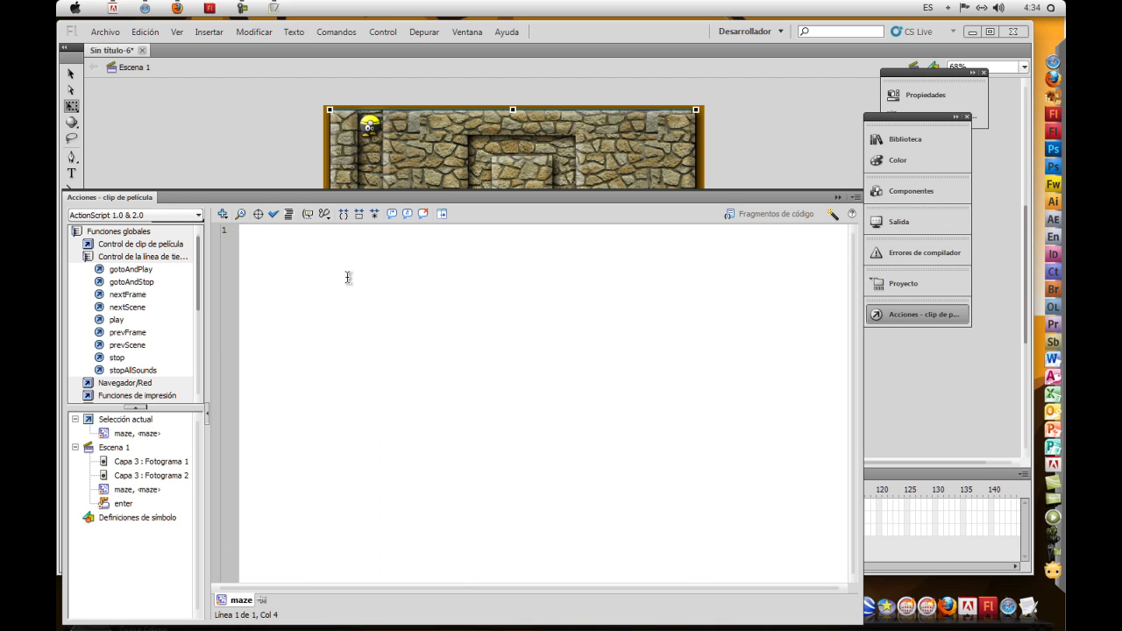
# - Open the file final1 from the laberintos folder
pyautogui.click(106, 31)
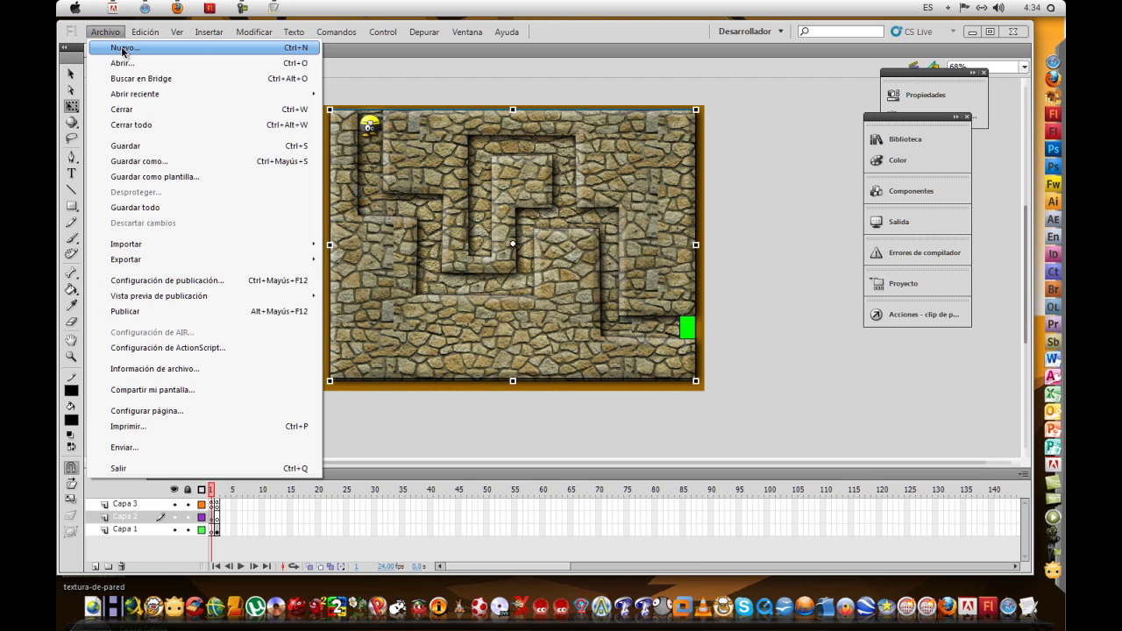
pyautogui.click(133, 63)
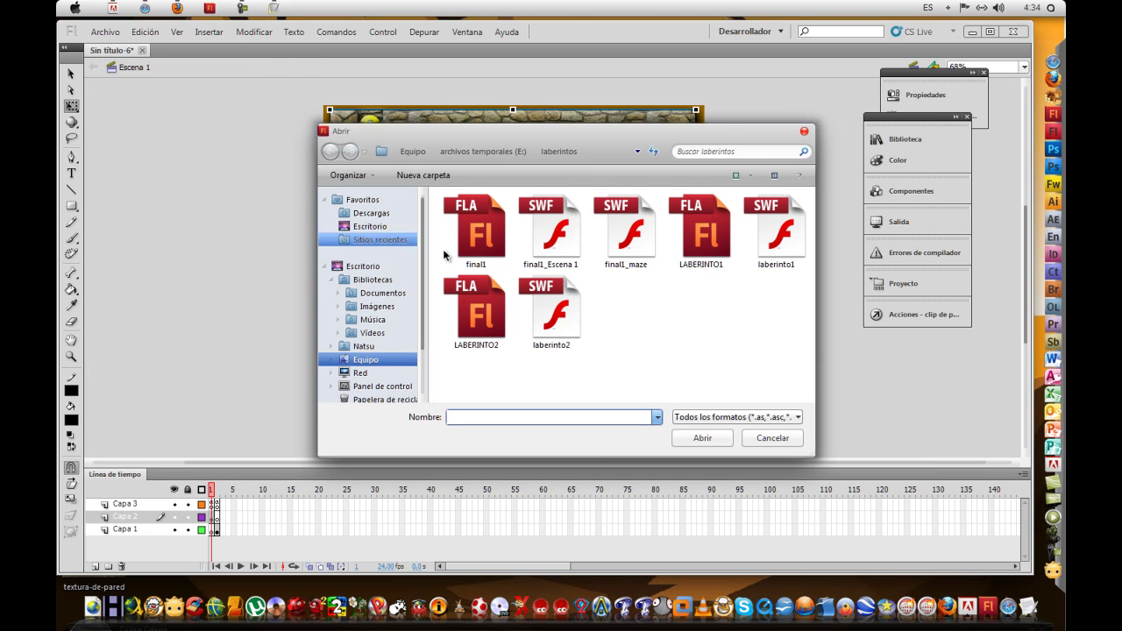
pyautogui.doubleClick(486, 235)
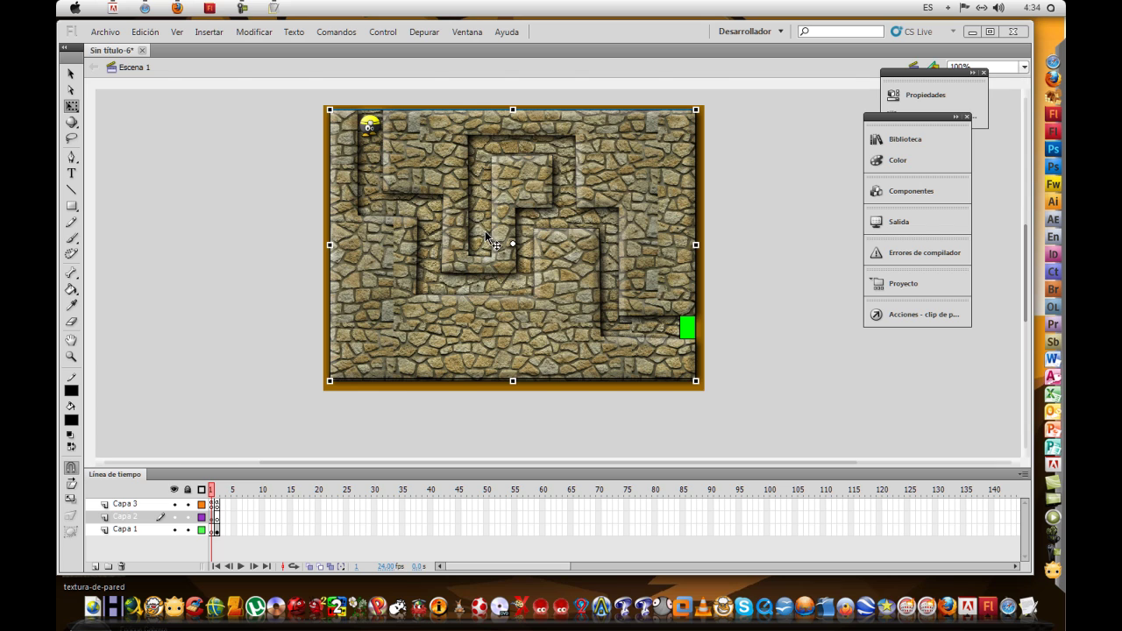
# - Copy the entire script from the actions of the brick maze clip in final1
pyautogui.click(576, 249)
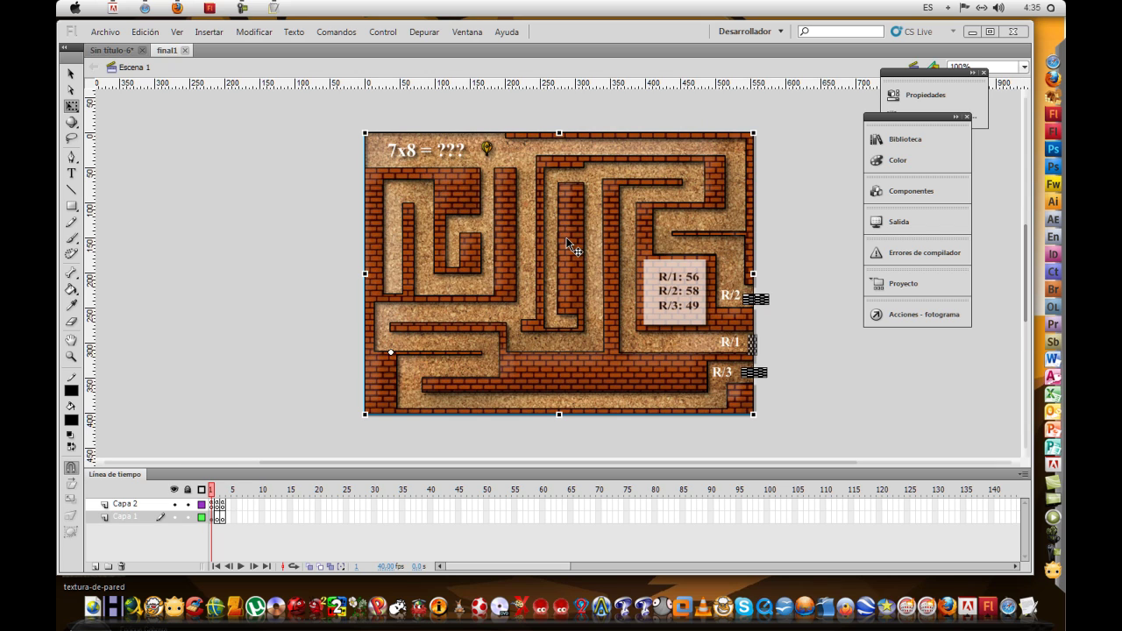
pyautogui.rightClick(566, 238)
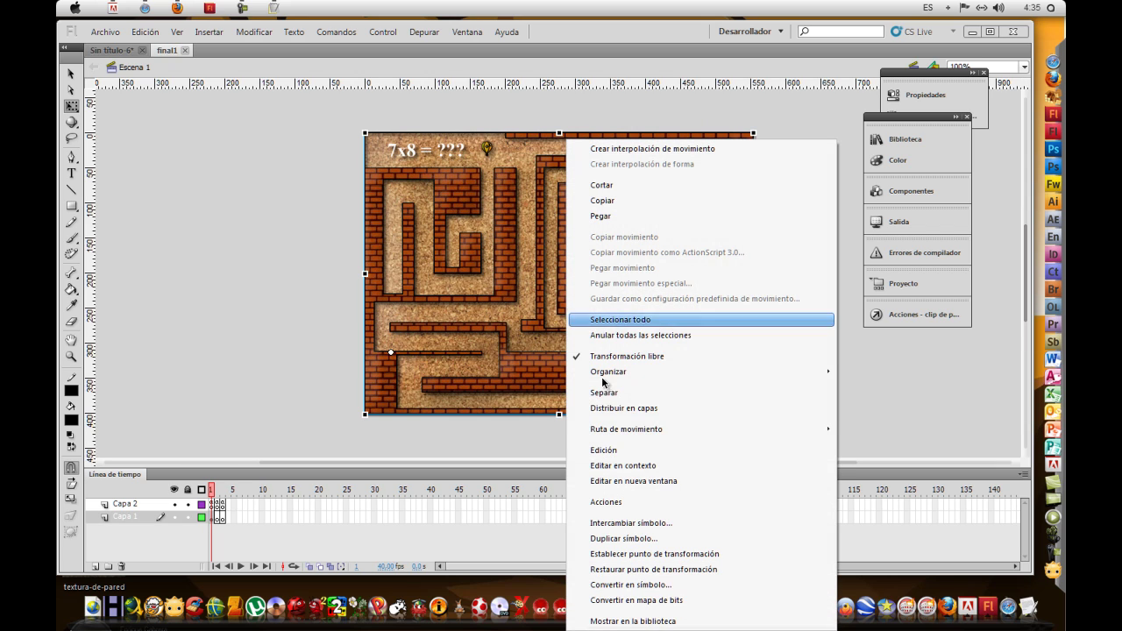
pyautogui.click(605, 501)
pyautogui.scroll(-15, 363, 386)
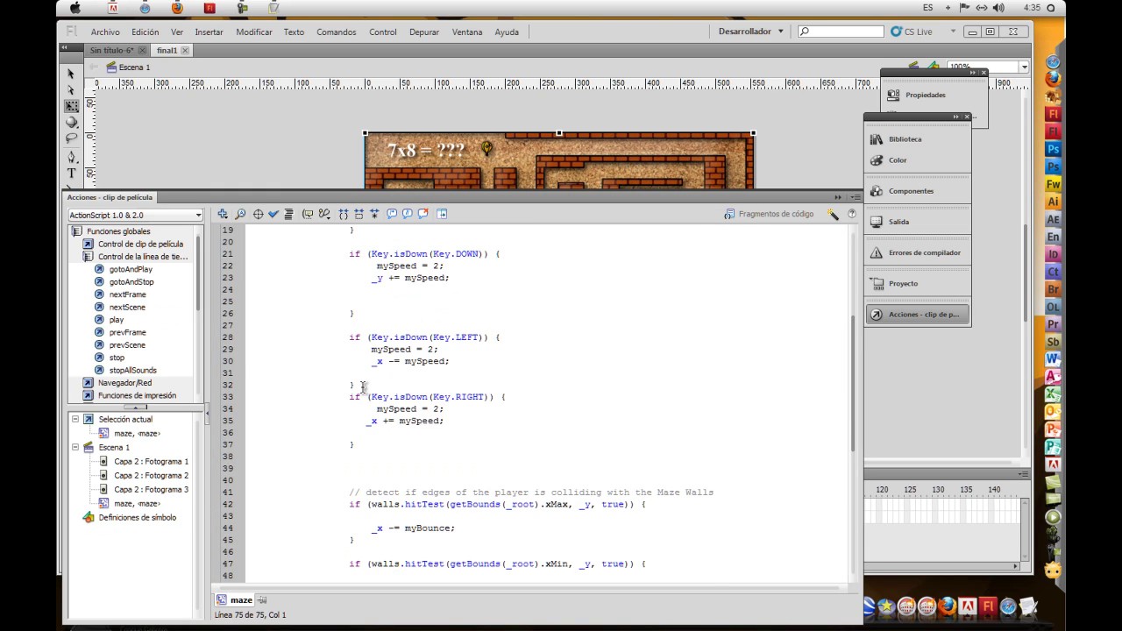
pyautogui.moveTo(305, 529); pyautogui.dragTo(194, 144)
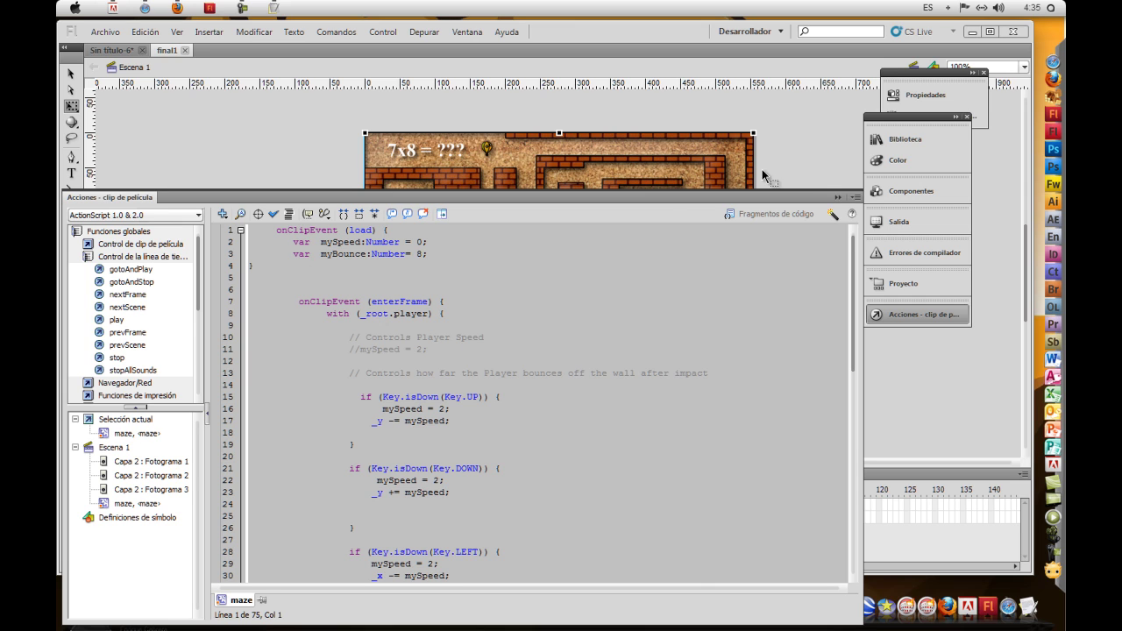
pyautogui.click(835, 200)
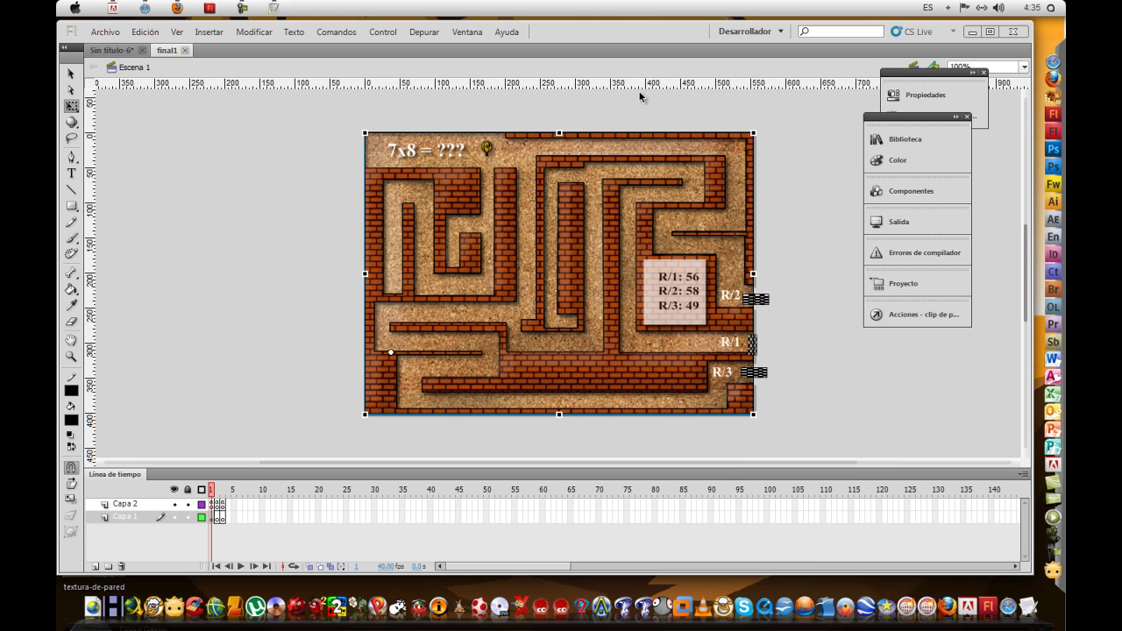
# - Return to Sin título-6 and paste the copied script into the actions of the stone maze clip
pyautogui.click(107, 51)
pyautogui.rightClick(386, 275)
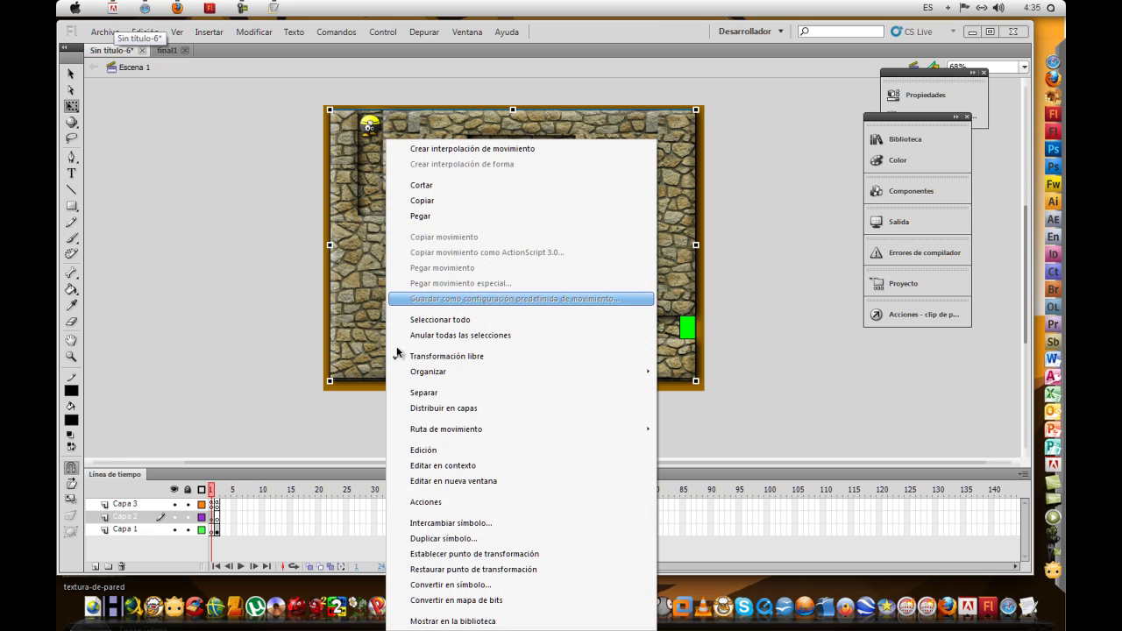
pyautogui.click(424, 502)
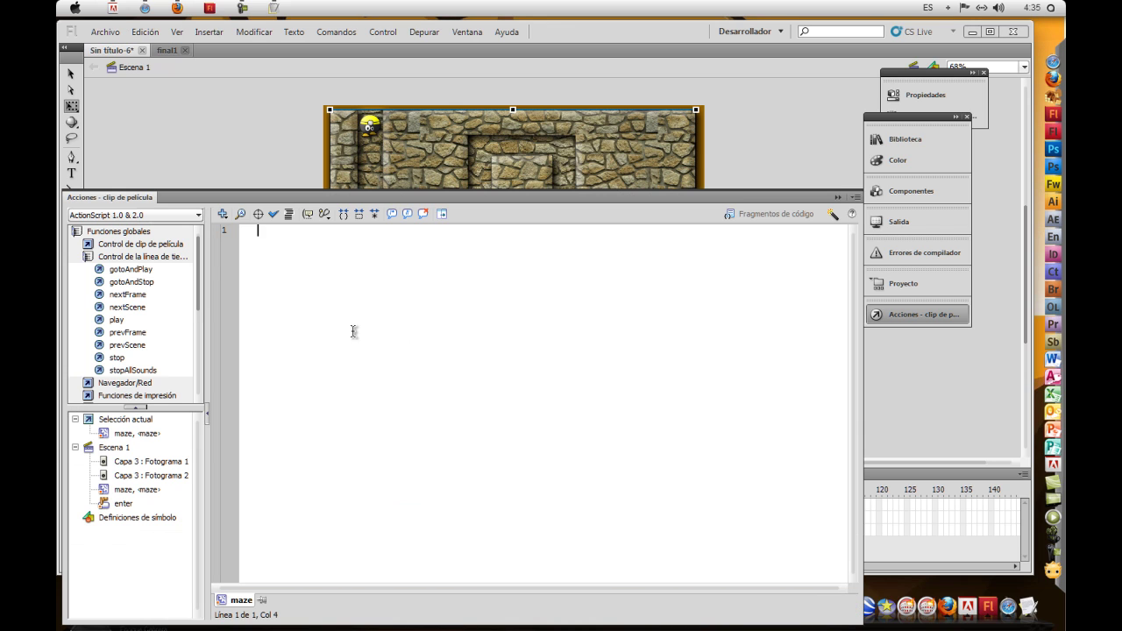
pyautogui.hotkey('ctrl', 'v')
pyautogui.scroll(14, 353, 332)
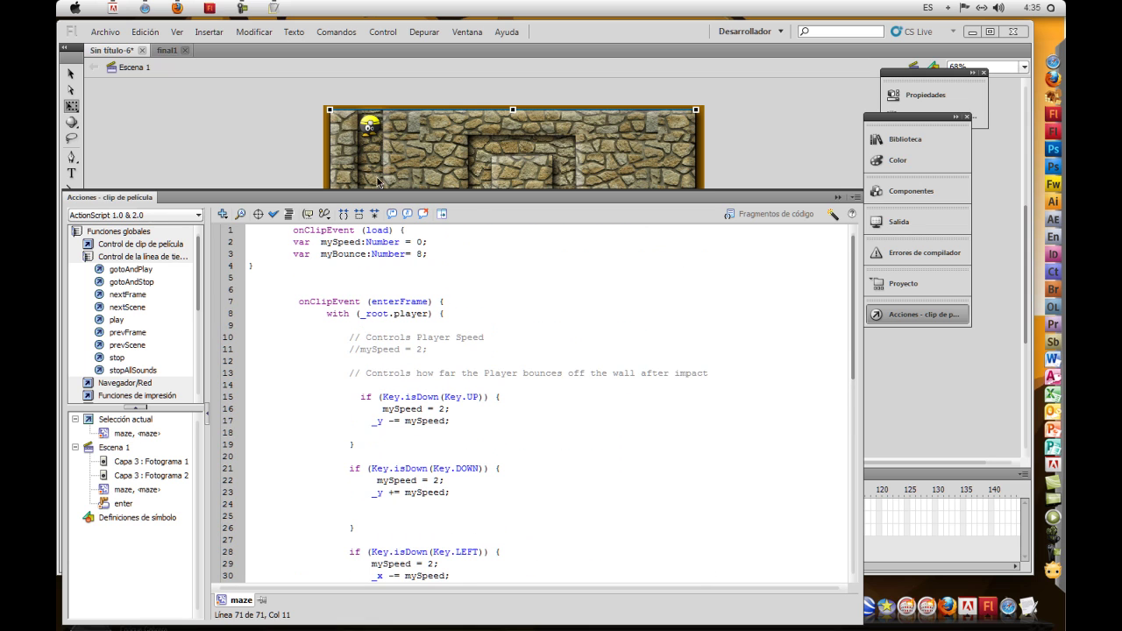
pyautogui.click(714, 133)
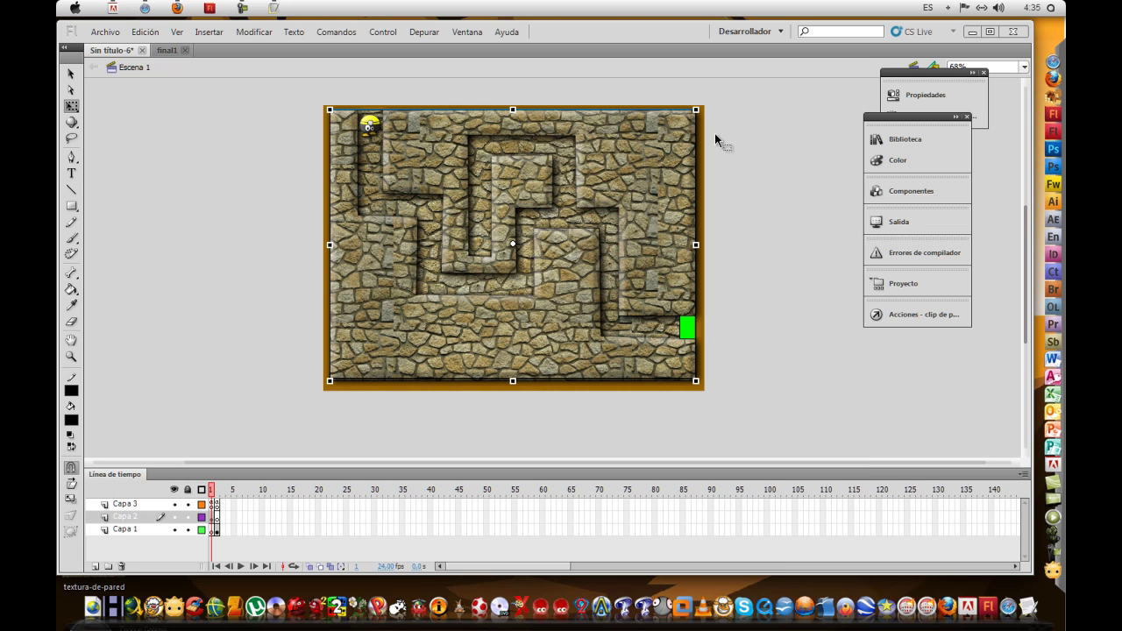
# - Test the movie, moving the player up and down the first corridor, and close the preview
pyautogui.hotkey('ctrl', 'Return')
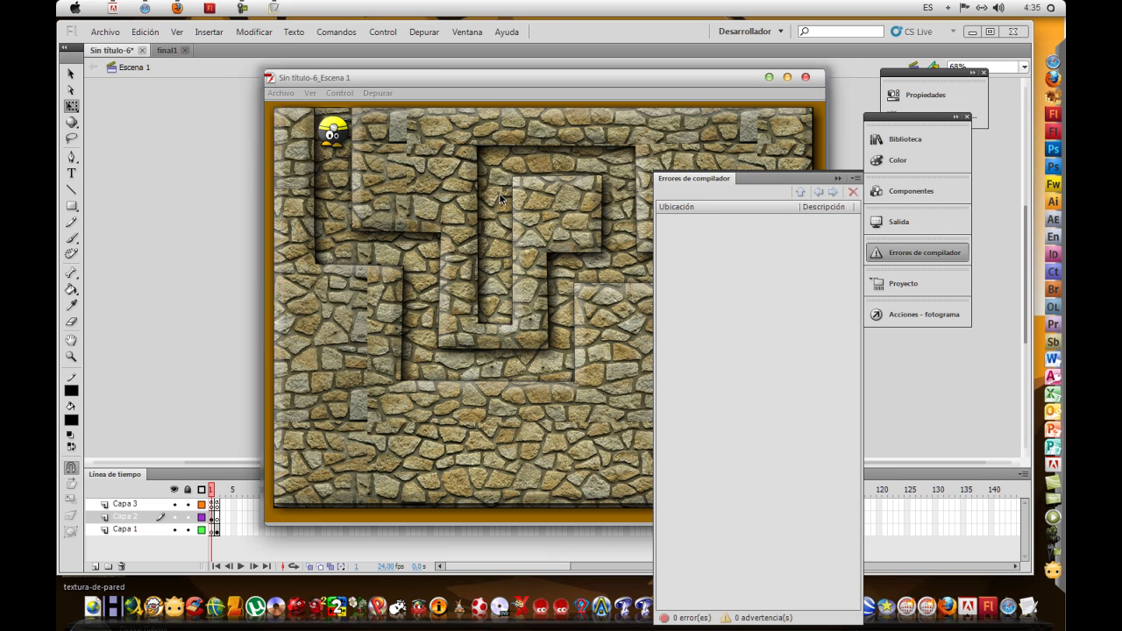
pyautogui.click(327, 173)
pyautogui.press('Down')
pyautogui.press('Down')
pyautogui.press('Up')
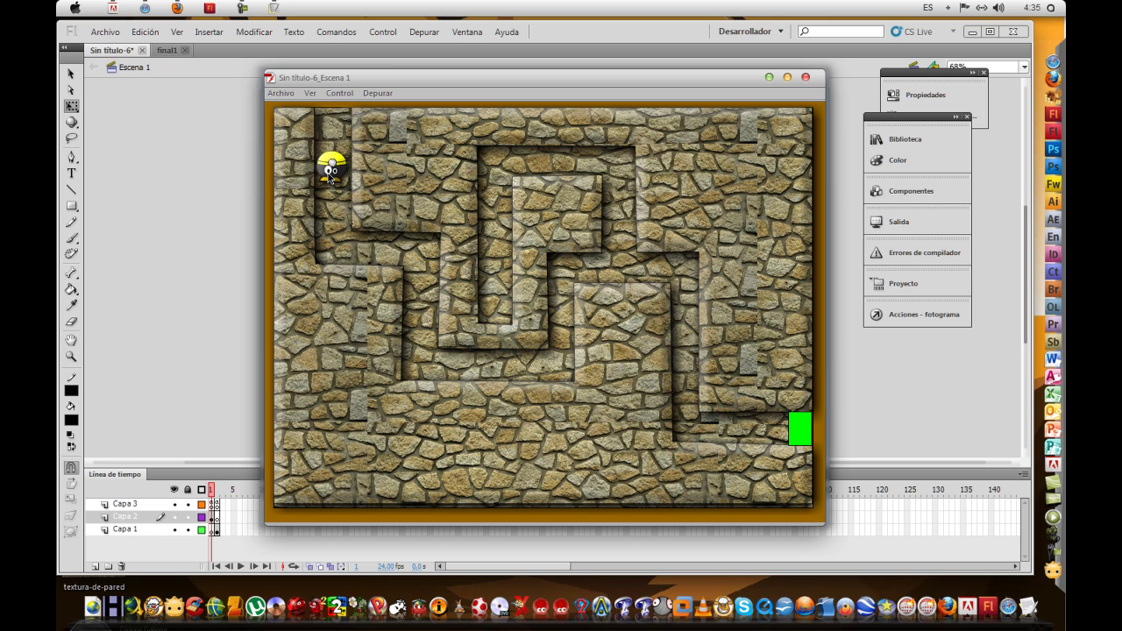
pyautogui.press('Down')
pyautogui.press('Down')
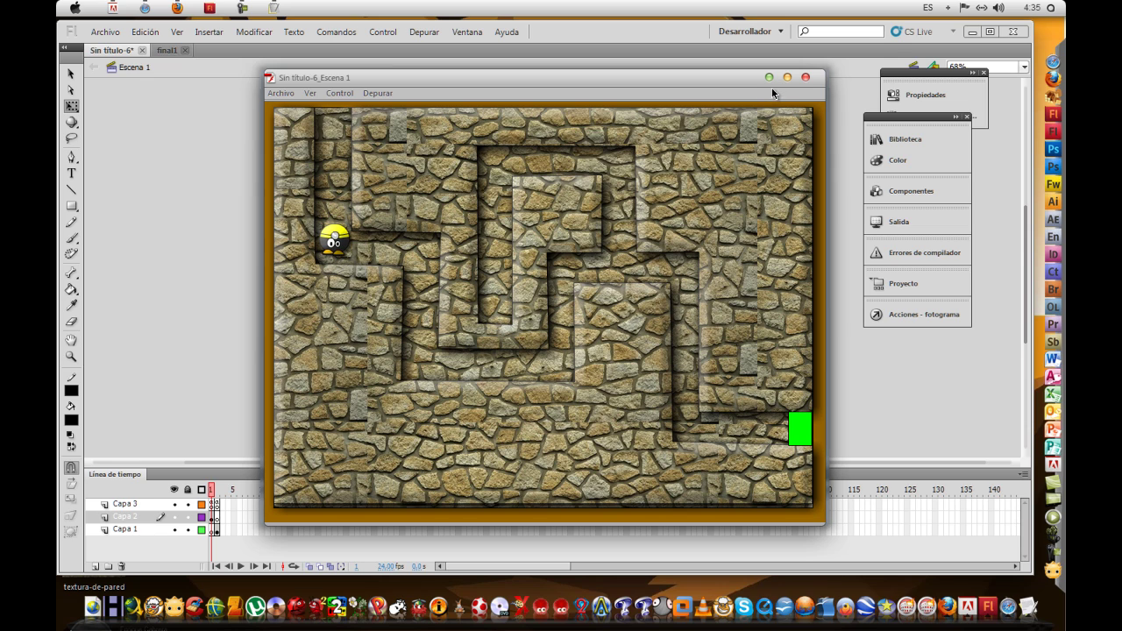
pyautogui.click(806, 78)
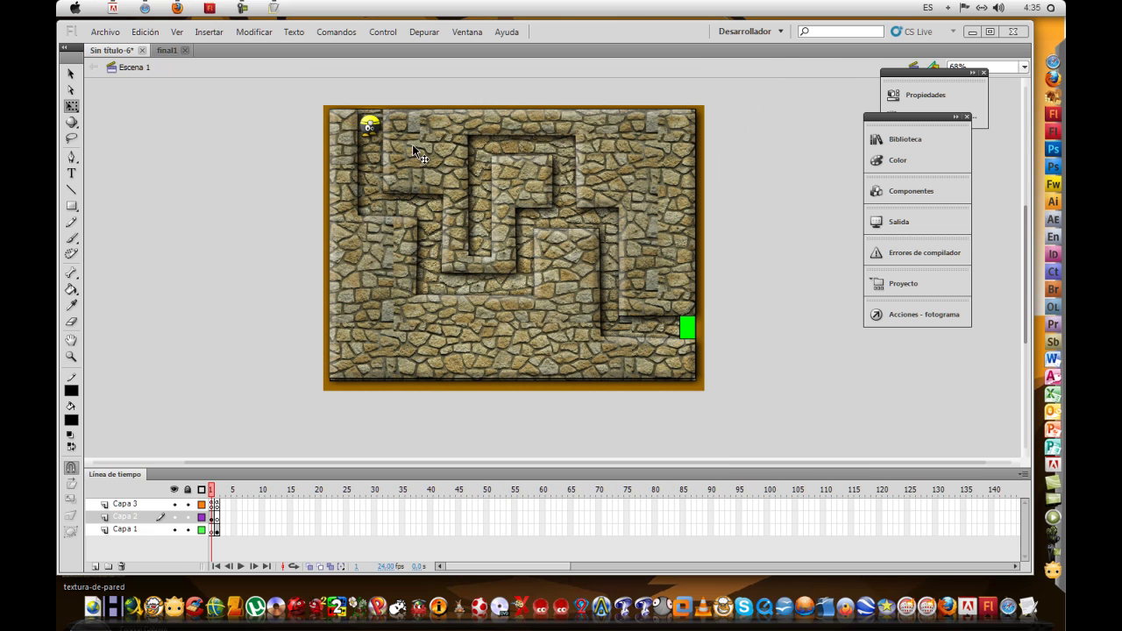
# - Scale the player clip down around its centre so it fits loosely inside the maze's first corridor
pyautogui.click(368, 127)
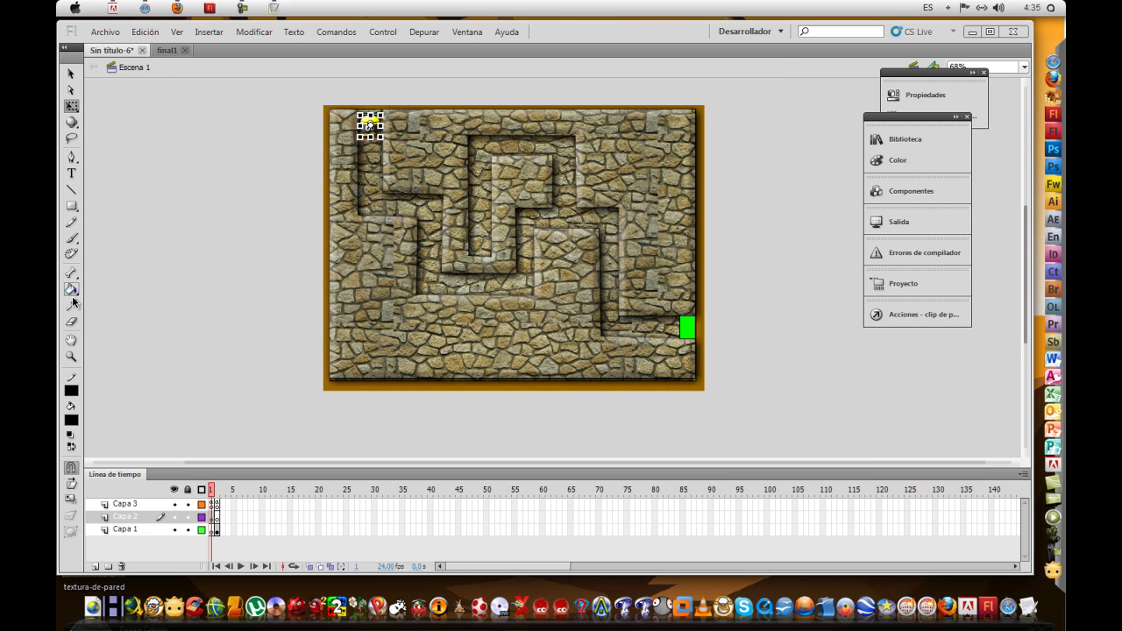
pyautogui.click(73, 359)
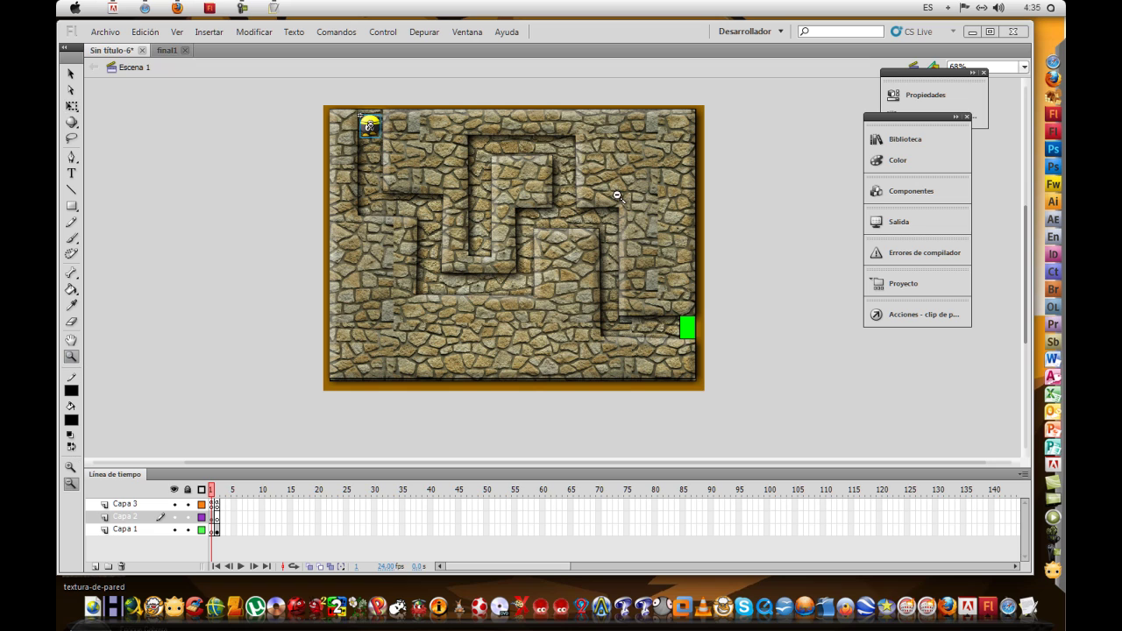
pyautogui.moveTo(340, 94); pyautogui.dragTo(398, 158)
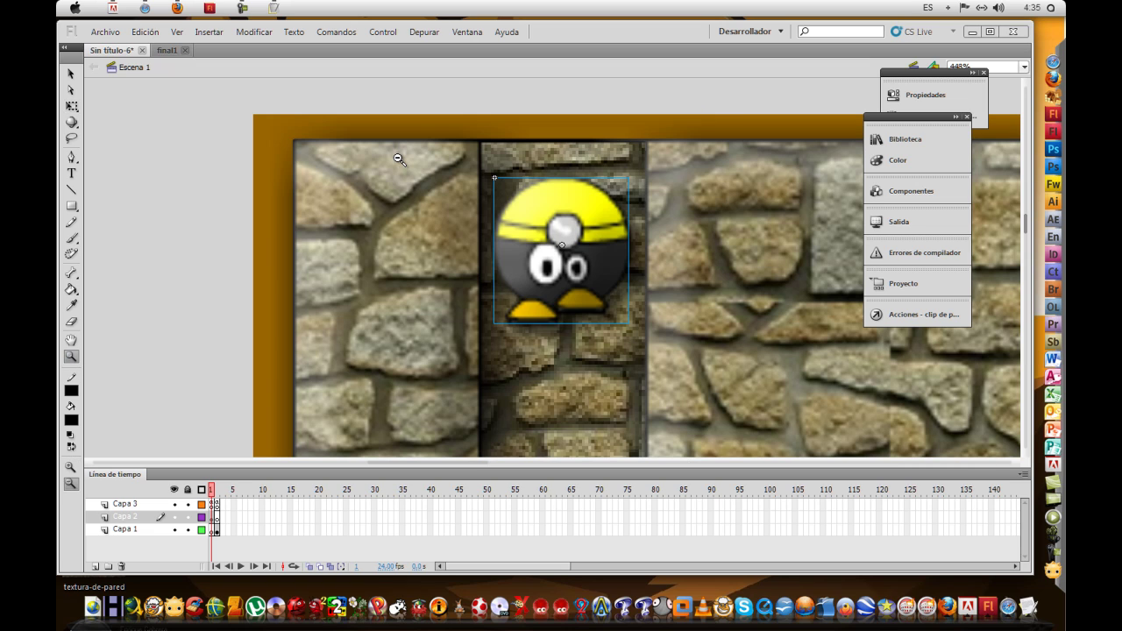
pyautogui.click(72, 106)
pyautogui.moveTo(495, 177); pyautogui.dragTo(519, 204)
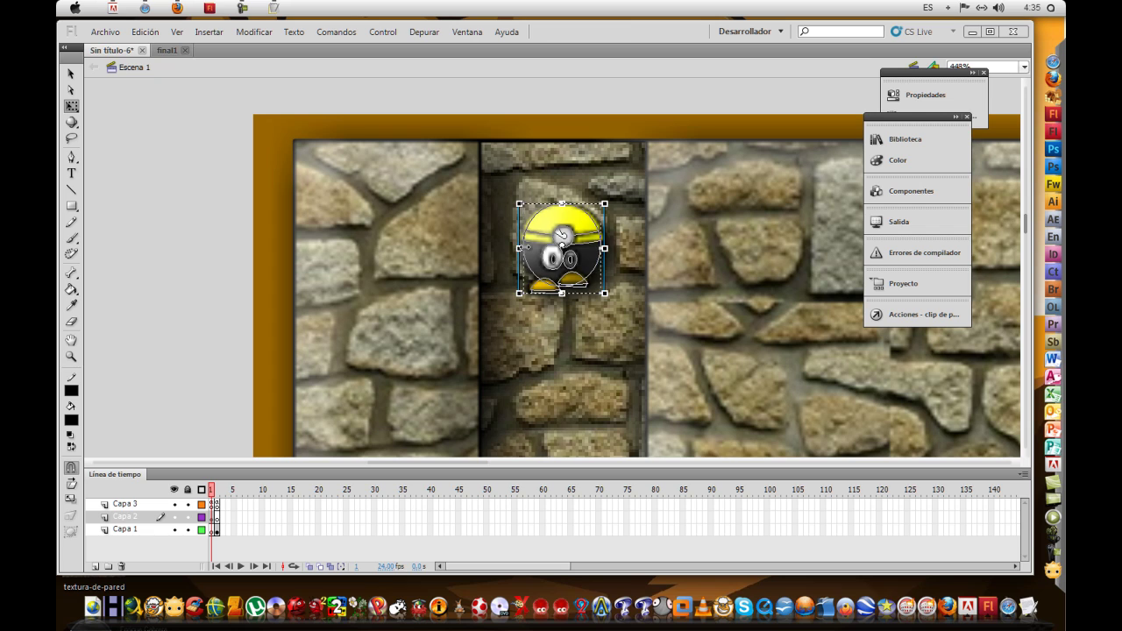
pyautogui.moveTo(519, 248); pyautogui.dragTo(524, 249)
pyautogui.moveTo(562, 209); pyautogui.dragTo(563, 212)
# - Set the document's frame rate to 60 fps
pyautogui.click(253, 32)
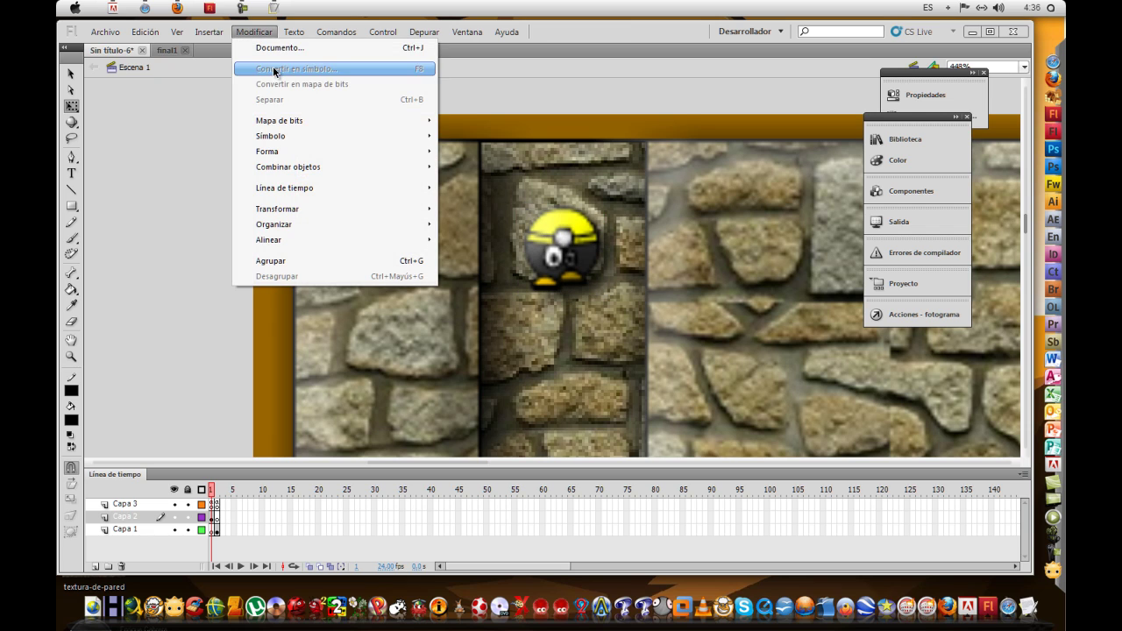
pyautogui.click(283, 44)
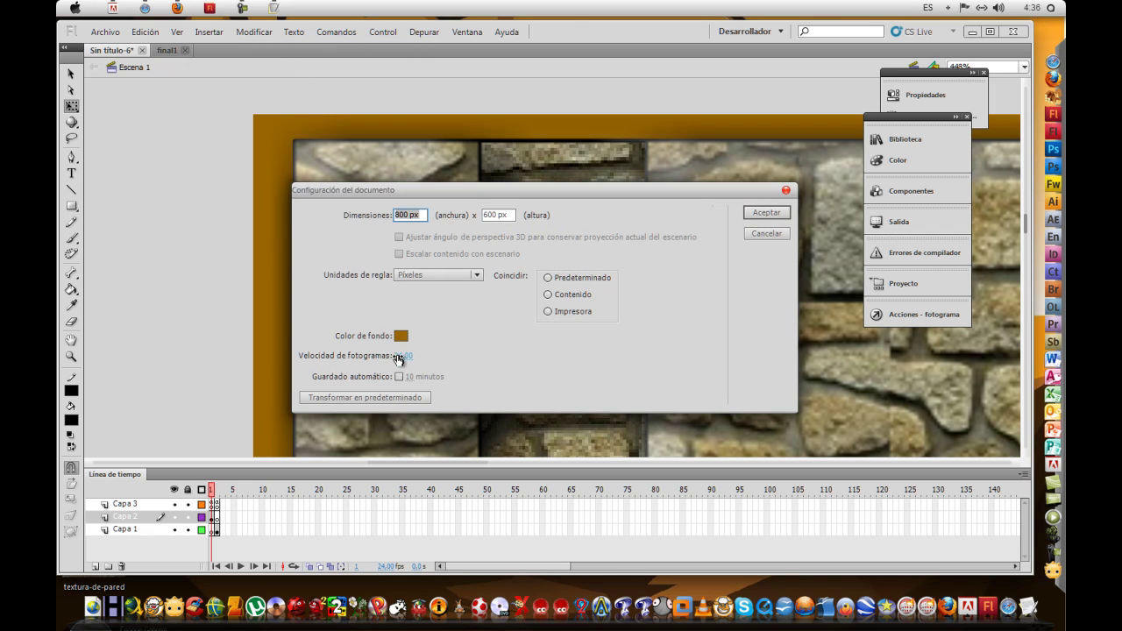
pyautogui.click(398, 359)
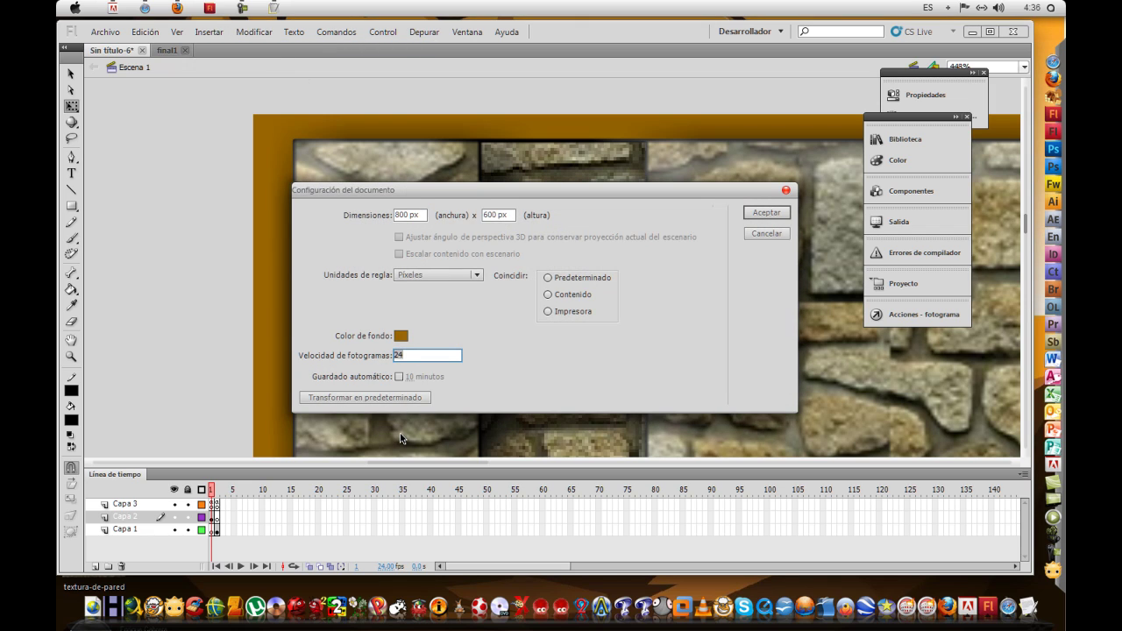
pyautogui.click(766, 212)
# - Test the movie again, dismiss the compiler errors list and maximize the preview window
pyautogui.click(71, 355)
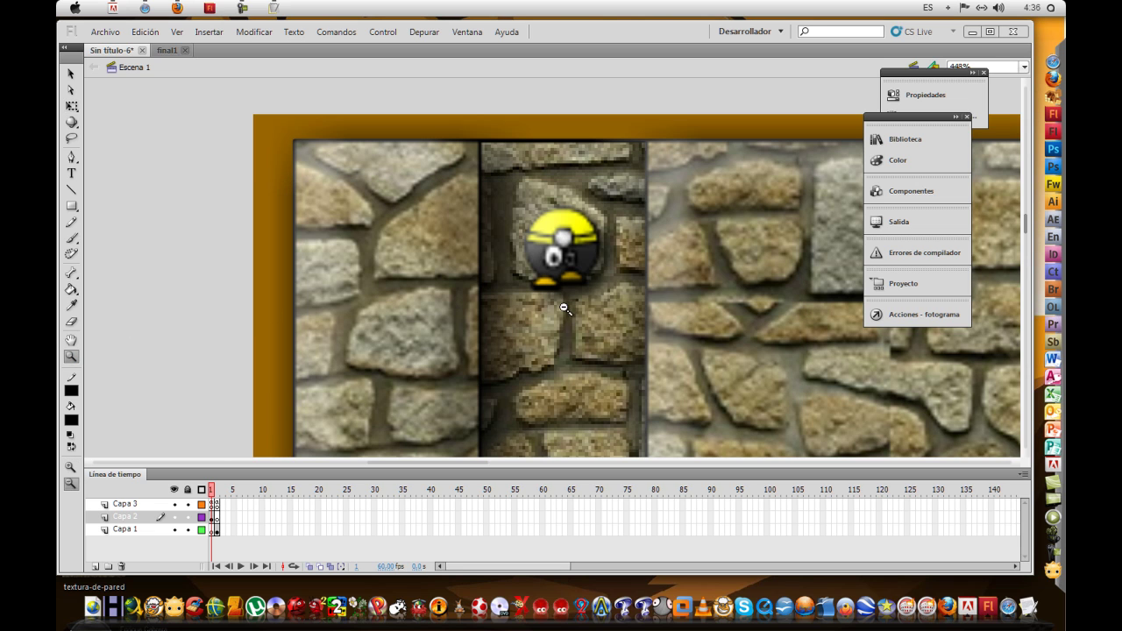
pyautogui.click(690, 289)
pyautogui.click(683, 308)
pyautogui.scroll(-3, 682, 308)
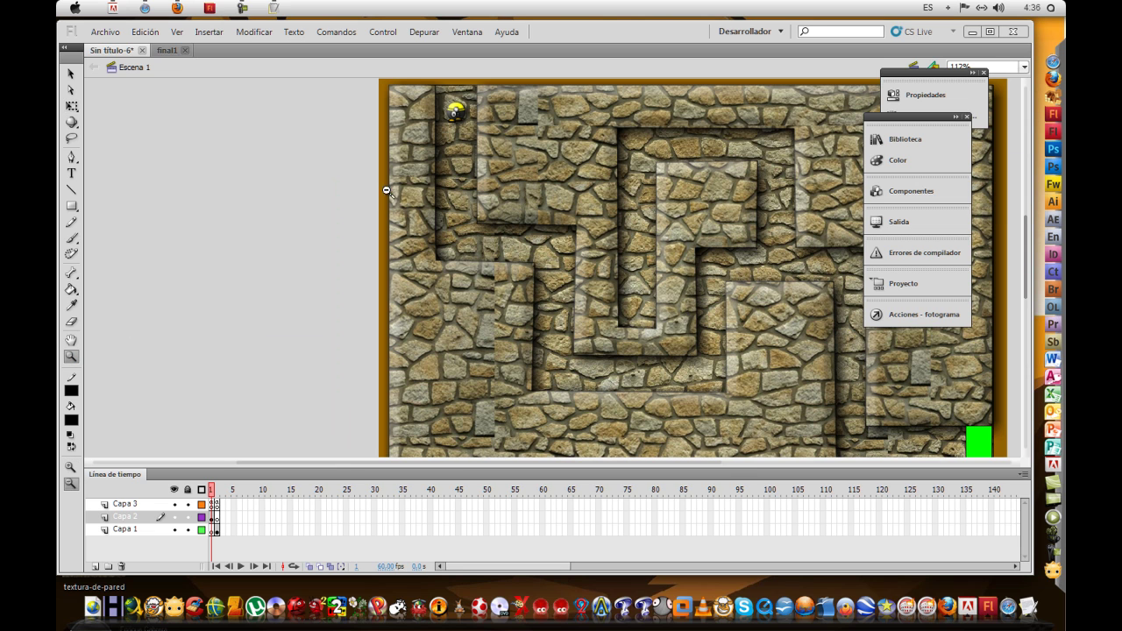
pyautogui.hotkey('ctrl', 'Return')
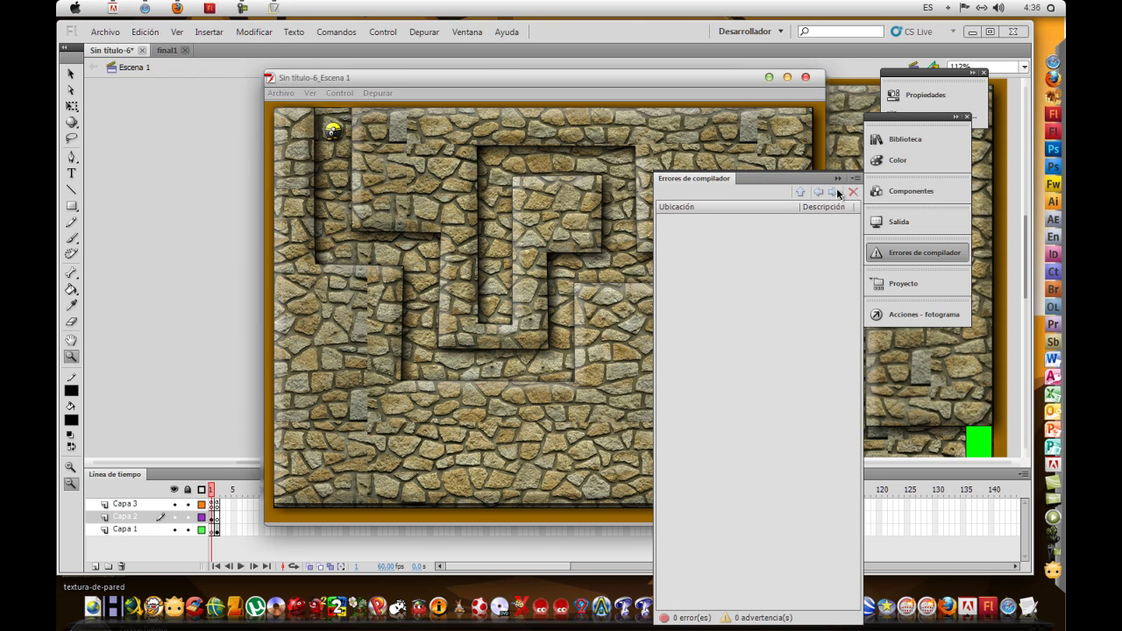
pyautogui.click(837, 179)
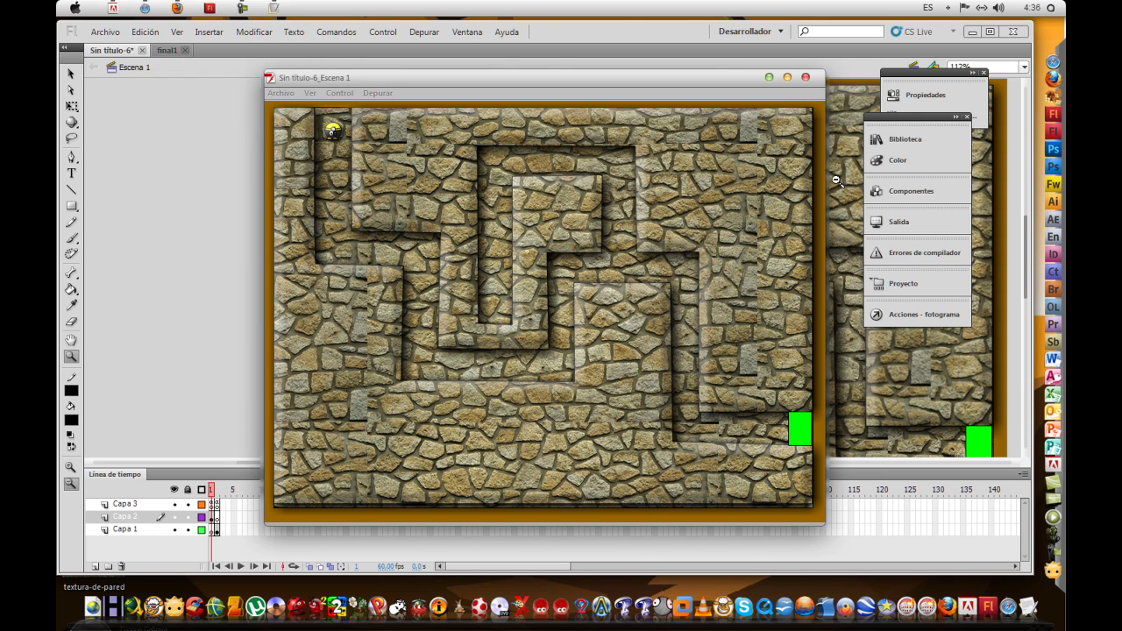
pyautogui.click(786, 78)
# - Steer the player through the maze corridors to the green finish area, trying the dead-end passage on the way
pyautogui.press('Down')
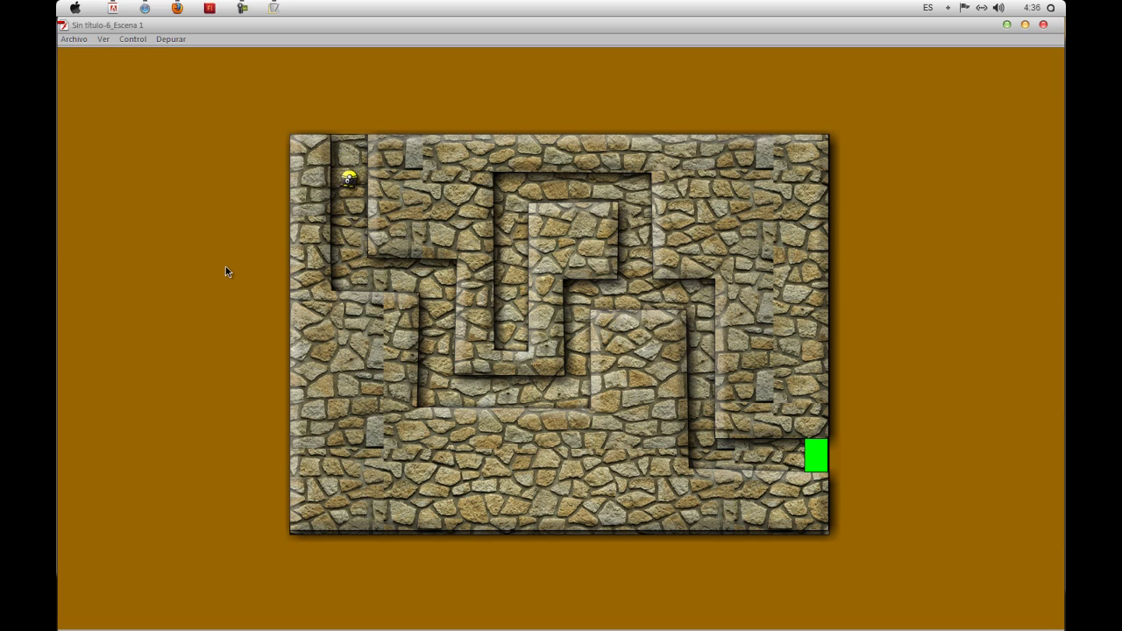
pyautogui.press('Right')
pyautogui.press('Down')
pyautogui.press('Right')
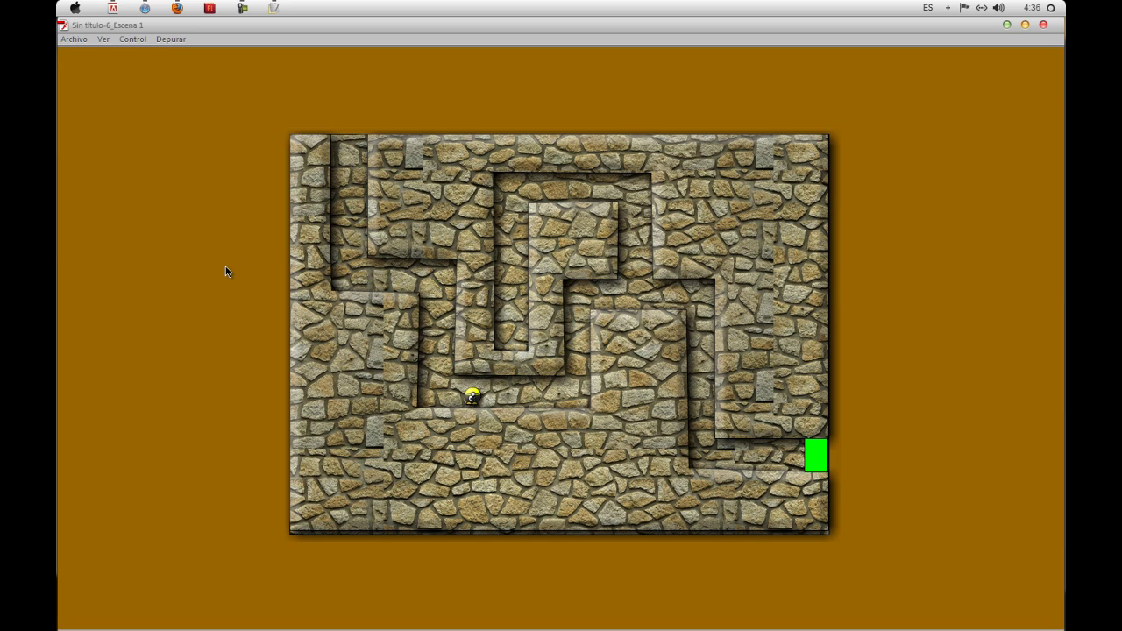
pyautogui.press('Up')
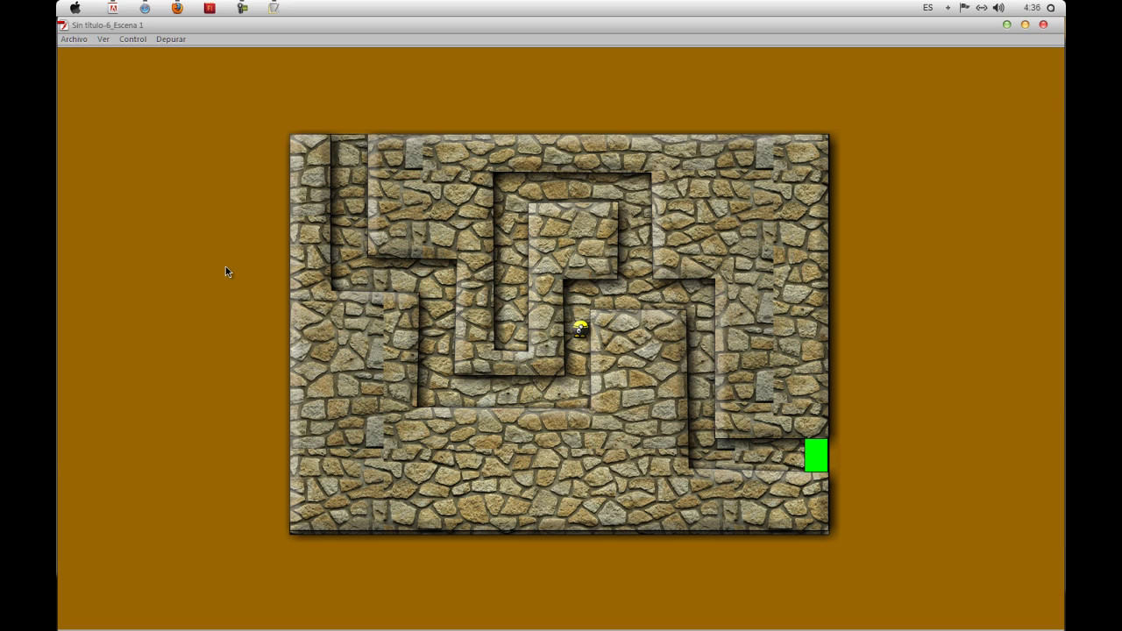
pyautogui.press('Right')
pyautogui.press('Up')
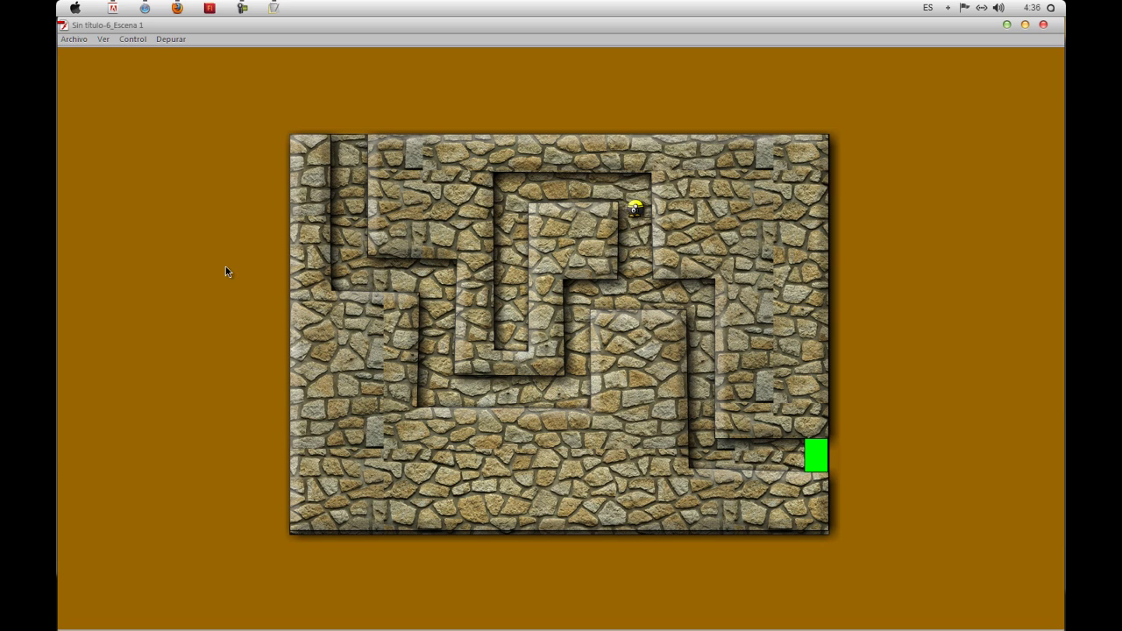
pyautogui.press('Left')
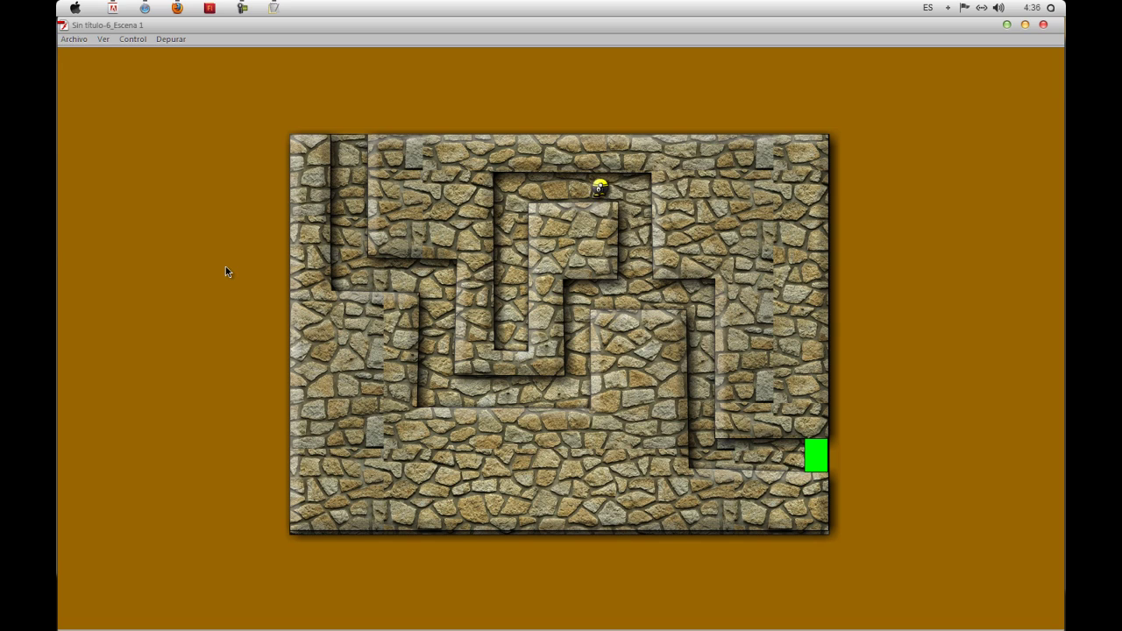
pyautogui.press('Right')
pyautogui.press('Down')
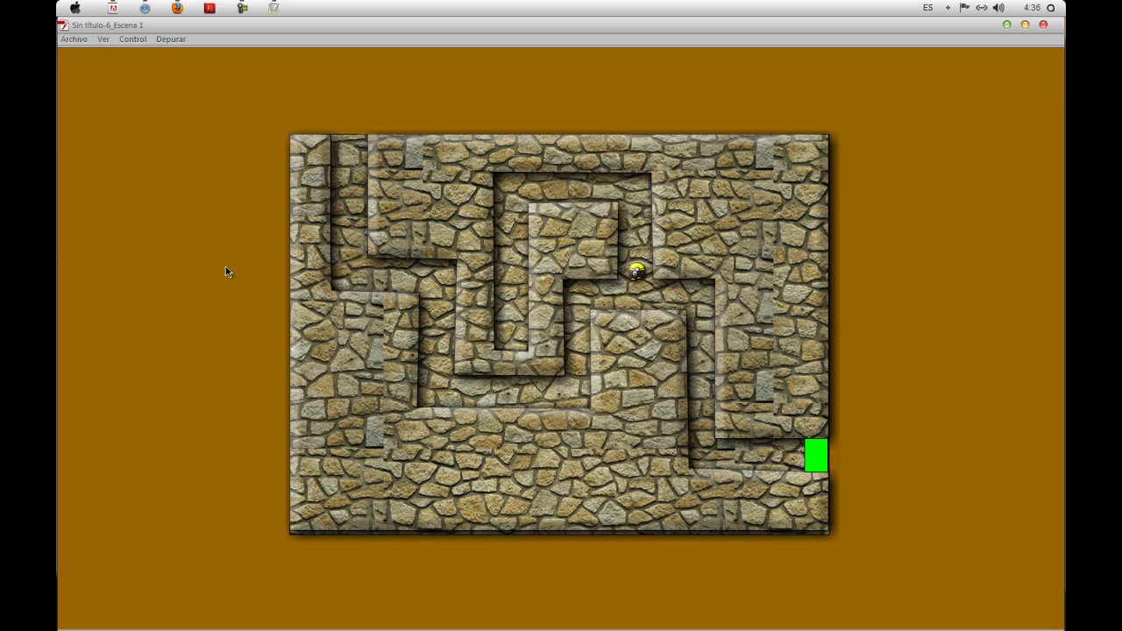
pyautogui.press('Right')
pyautogui.press('Down')
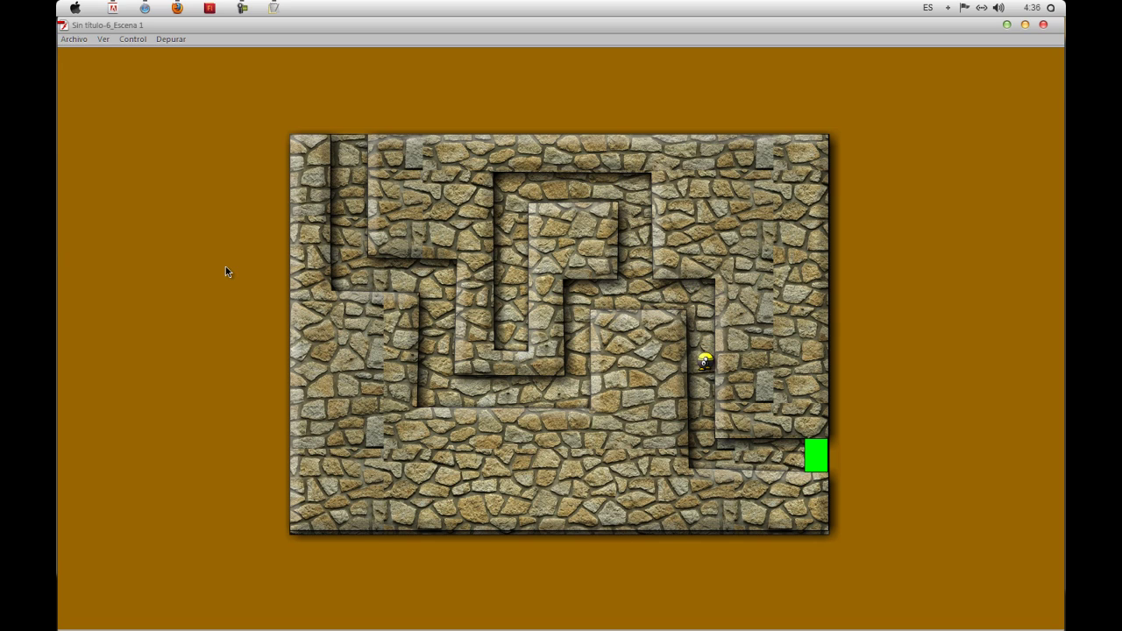
pyautogui.press('Right')
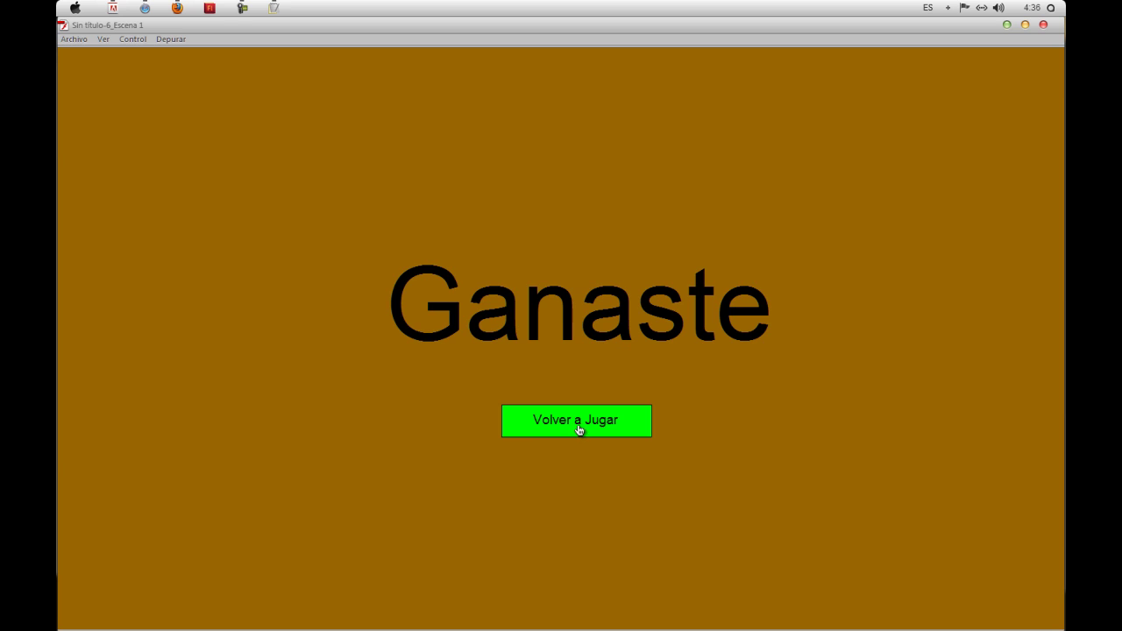
# - Restart the game from the win screen and steer the player through the first corridors into the upward passage mid-maze
pyautogui.click(578, 429)
pyautogui.press('Down')
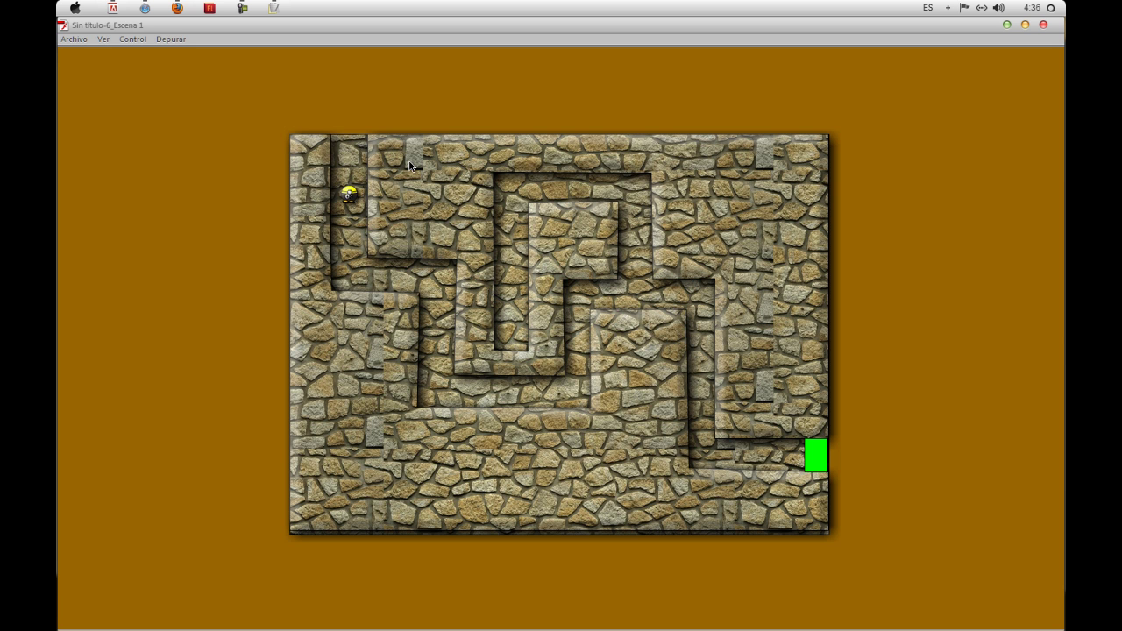
pyautogui.press('Right')
pyautogui.press('Right')
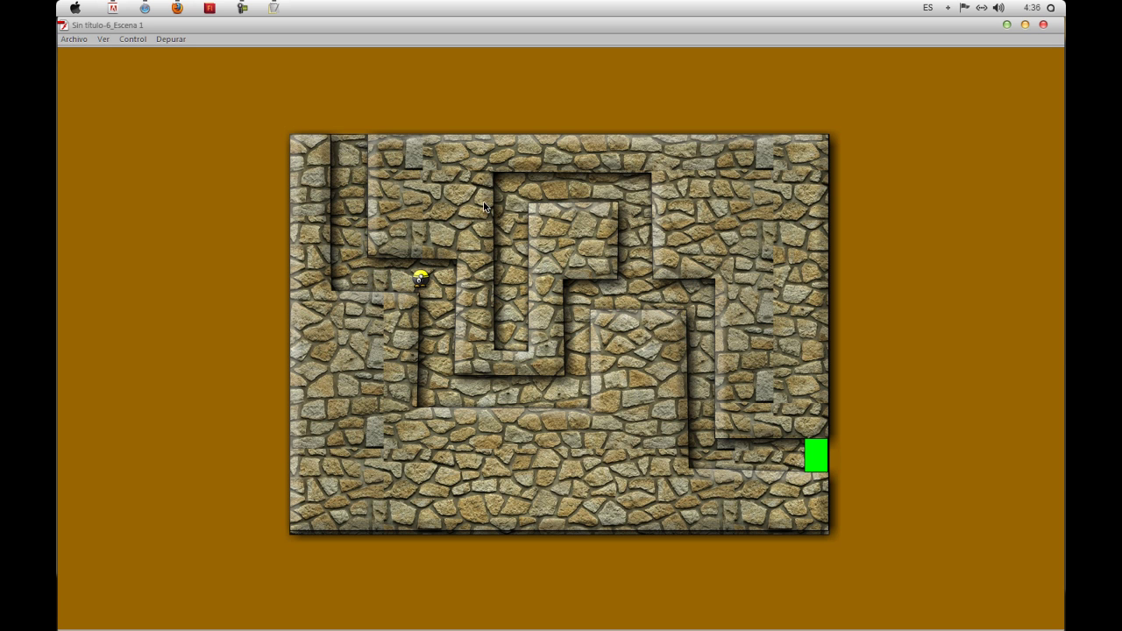
pyautogui.press('Right')
pyautogui.press('Down')
pyautogui.press('Right')
pyautogui.press('Up')
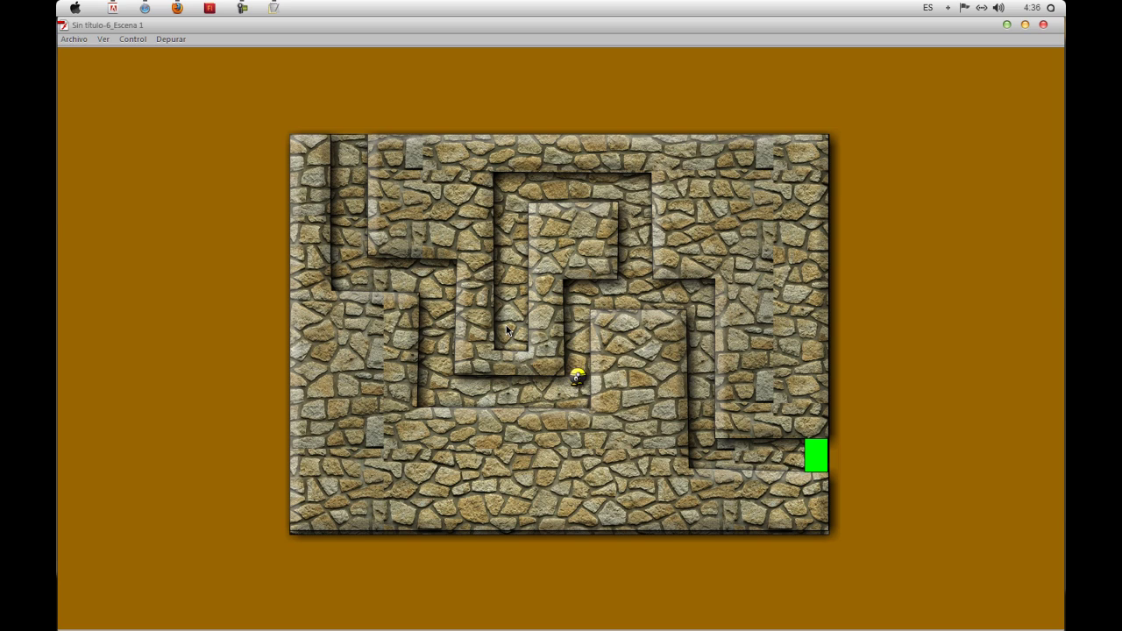
# - Steer the player through the remaining corridors to the green finish area, and restart the game from the win screen again
pyautogui.press('Right')
pyautogui.press('Right')
pyautogui.press('Down')
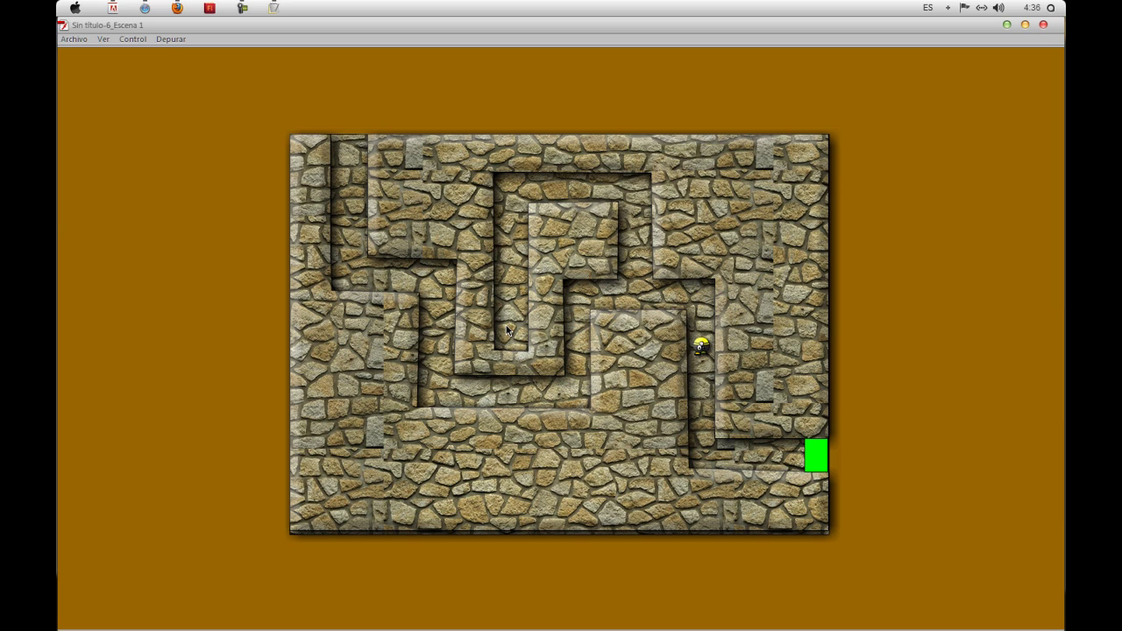
pyautogui.press('Right')
pyautogui.press('Right')
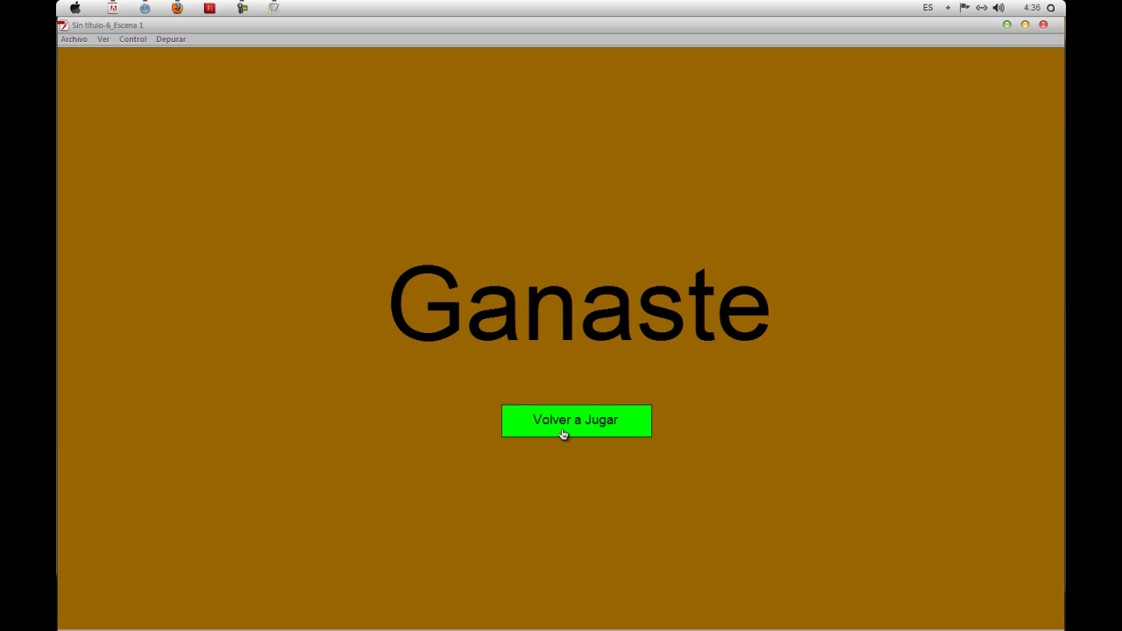
pyautogui.click(559, 433)
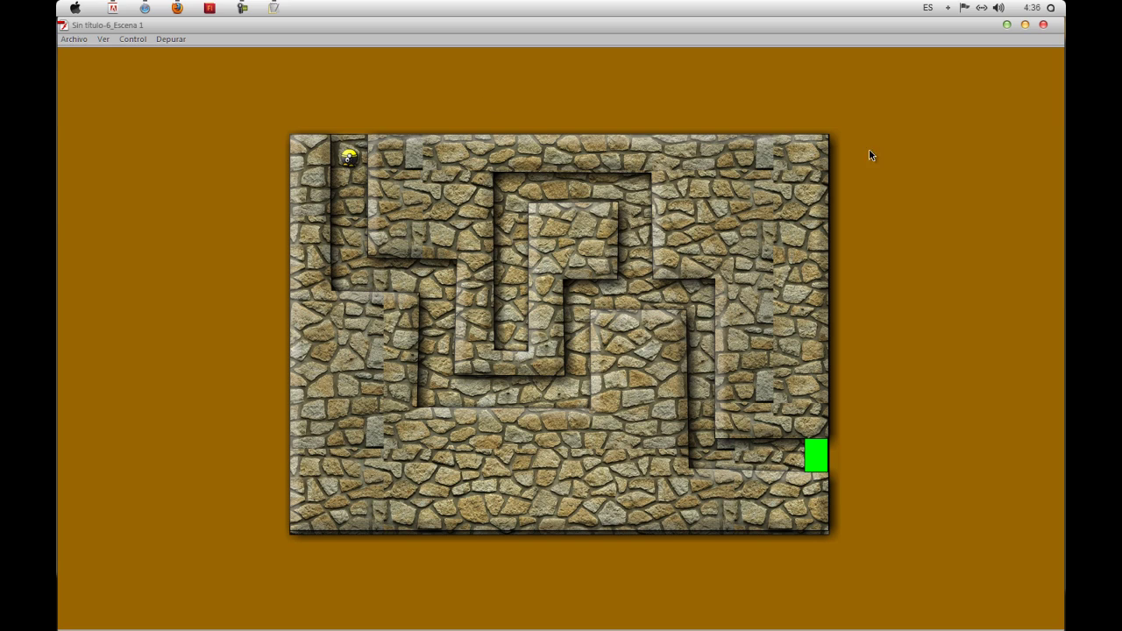